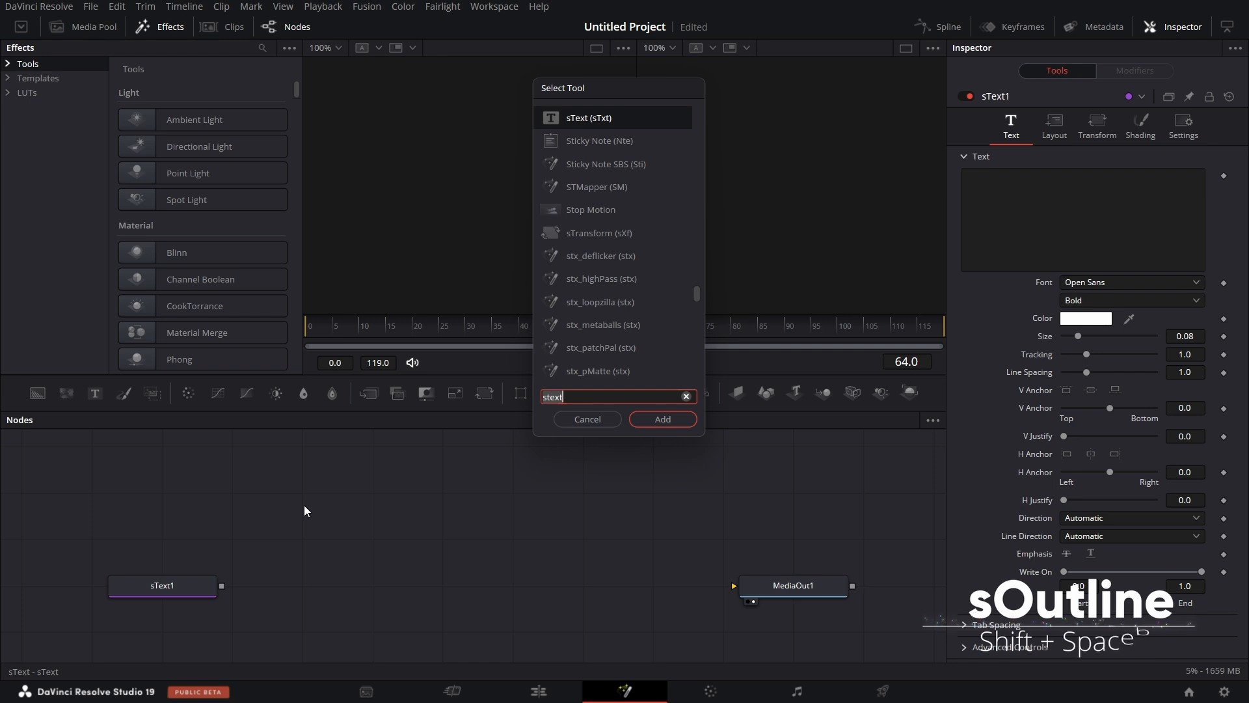
Add an sOutline node above the sText1 node and connect the text node's output to its input.
key("BackSpace")
type("sout")
key("Return")
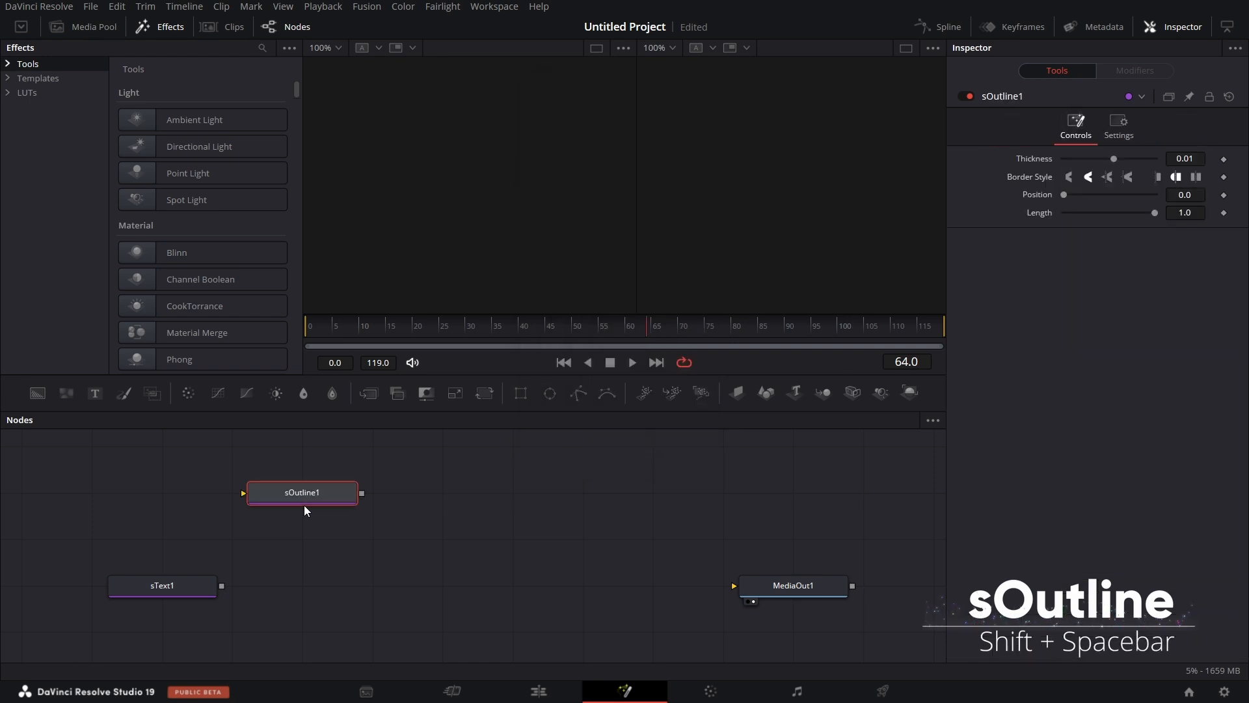
scroll(329, 494, "down", 1)
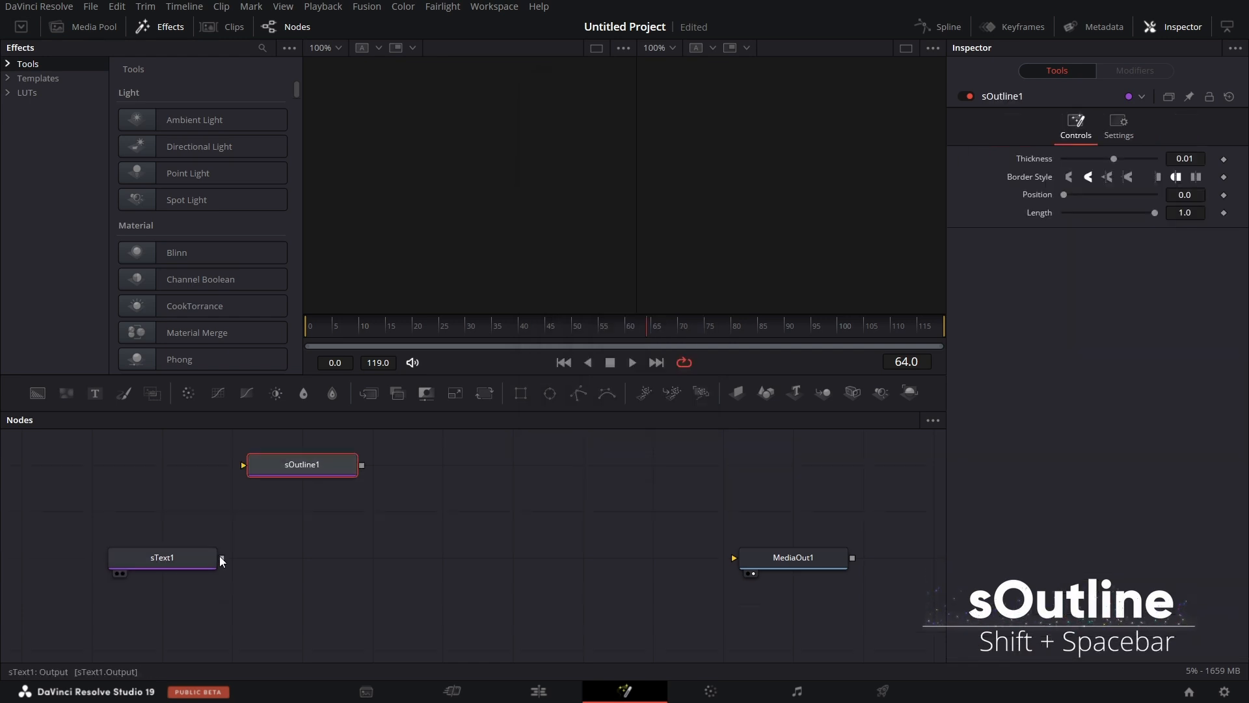
left_click_drag(221, 558, 243, 465)
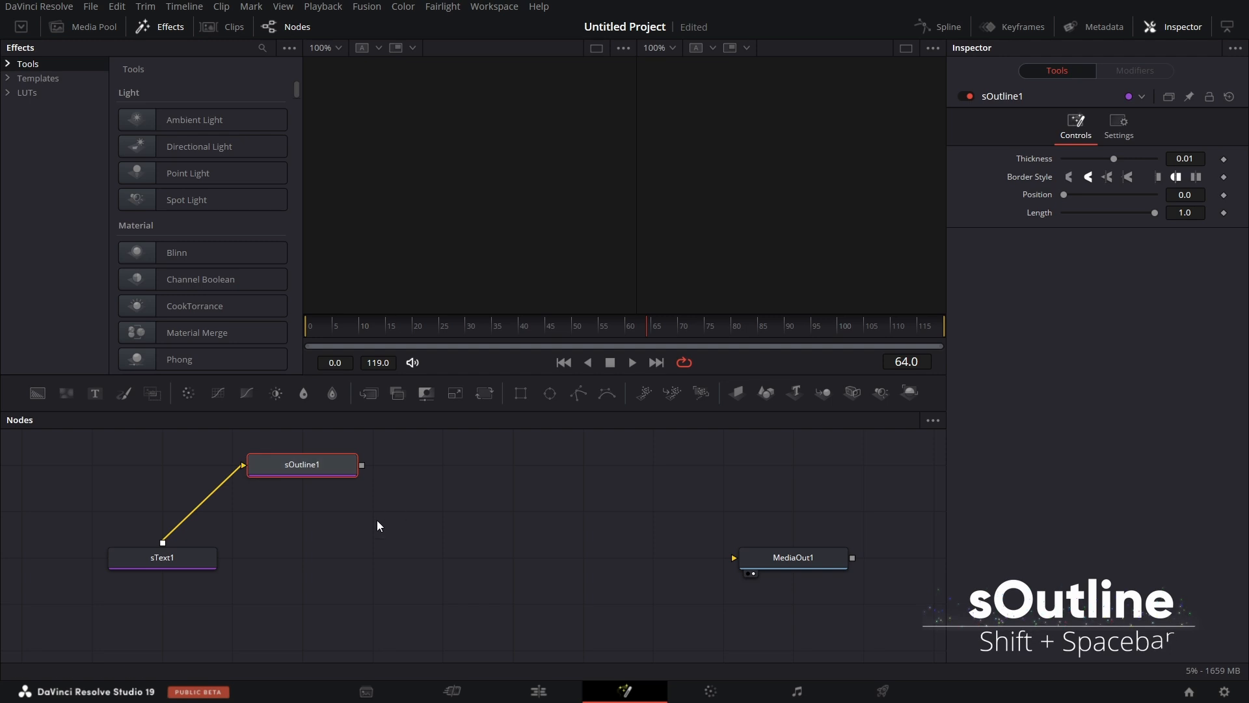
Switch to a single viewer and display the sText1 node in it.
left_click(191, 564)
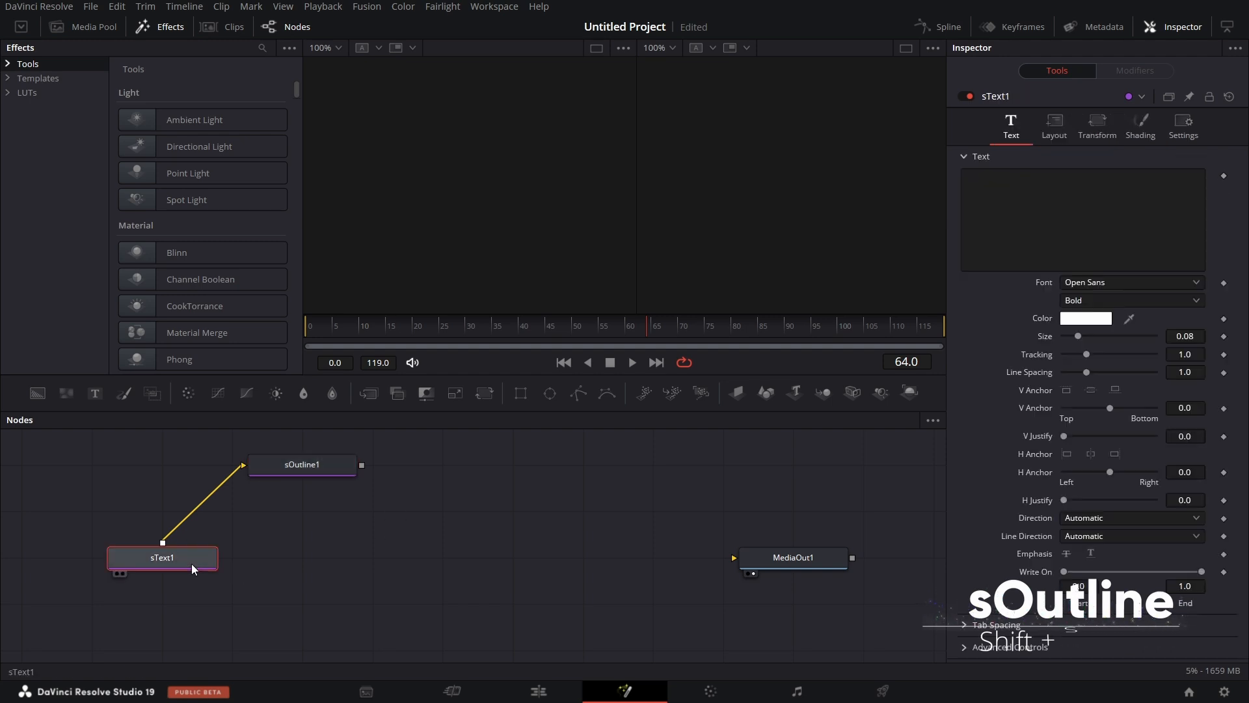
left_click(905, 49)
key("1")
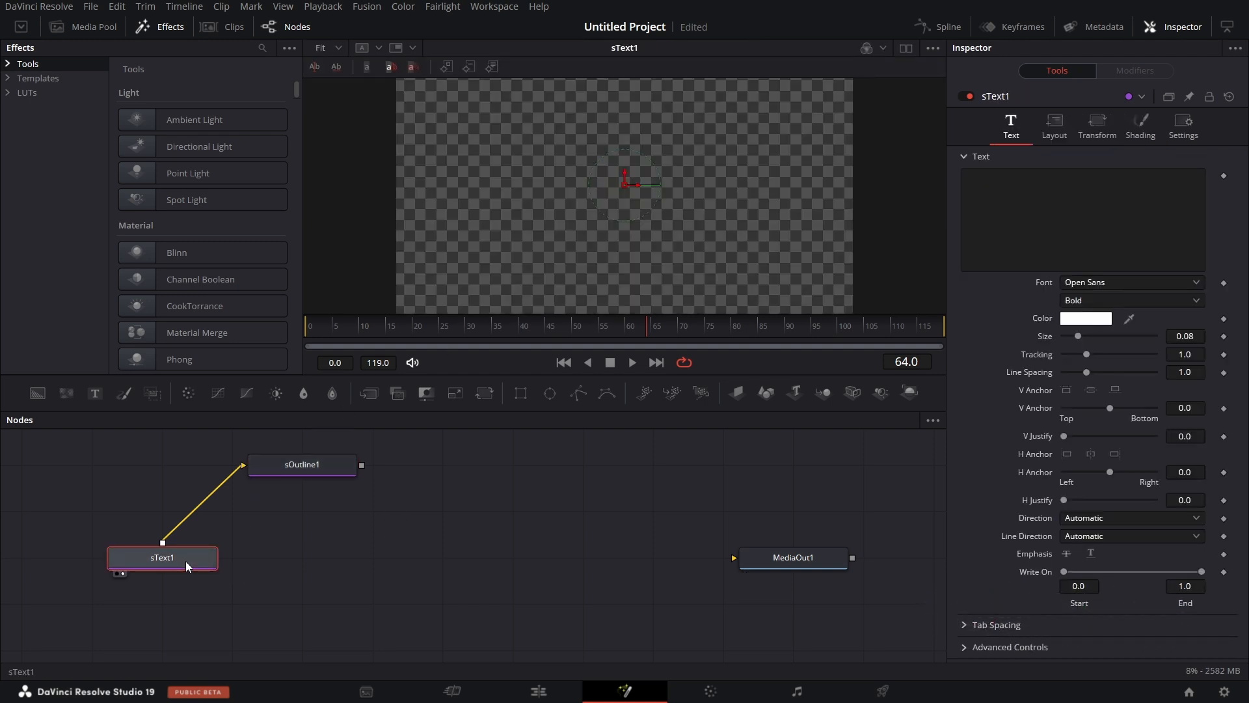
Enter "resolve" as the text of sText1 and set its font to Mistral Regular at size 0.15.
left_click(1015, 188)
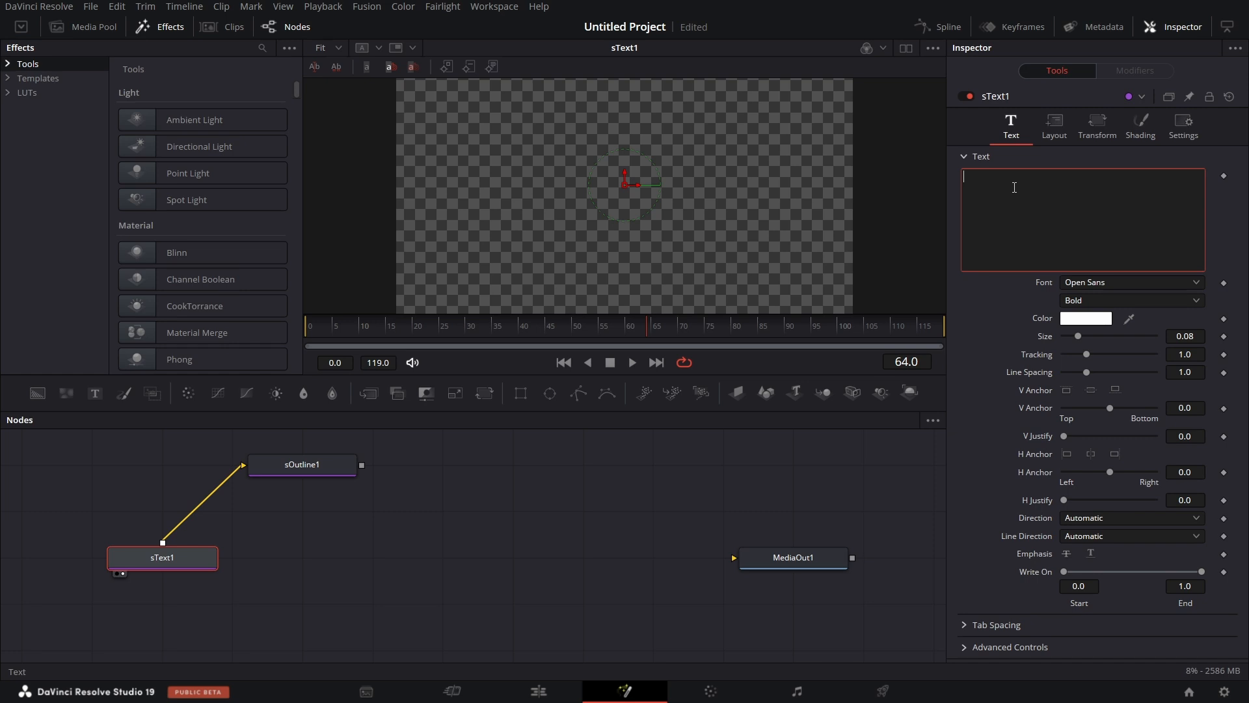
type("resolvw")
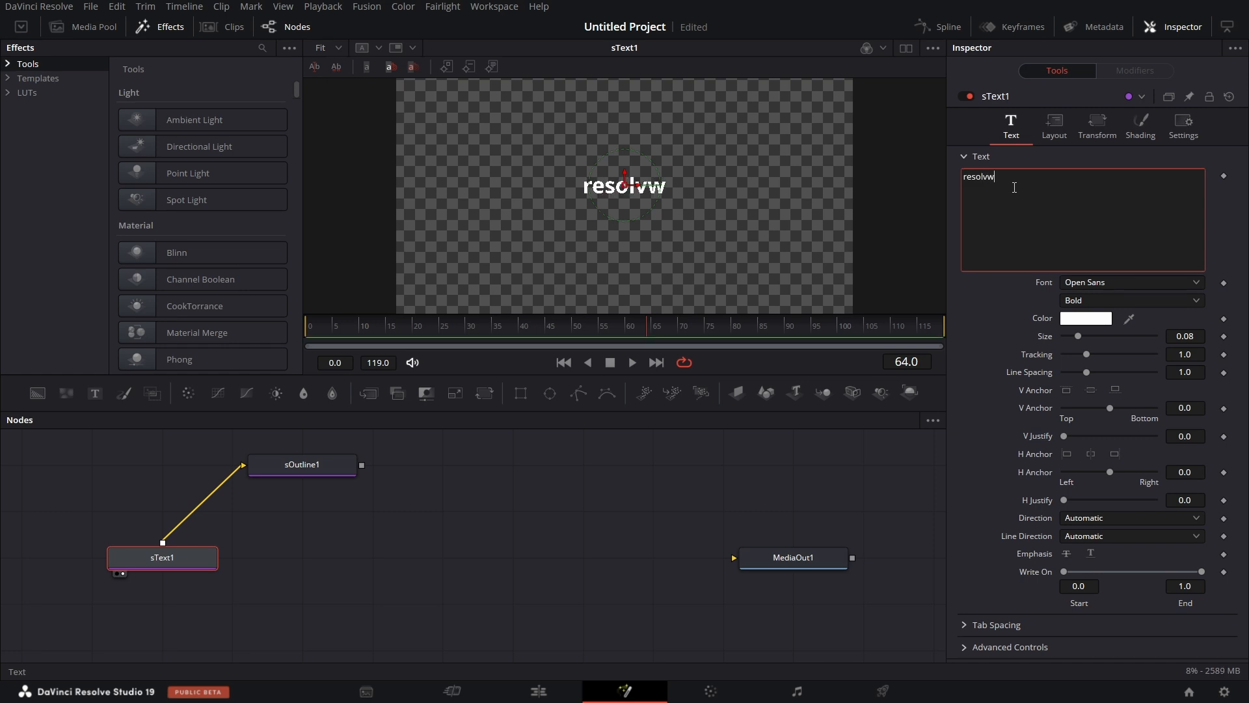
key("BackSpace")
type("e")
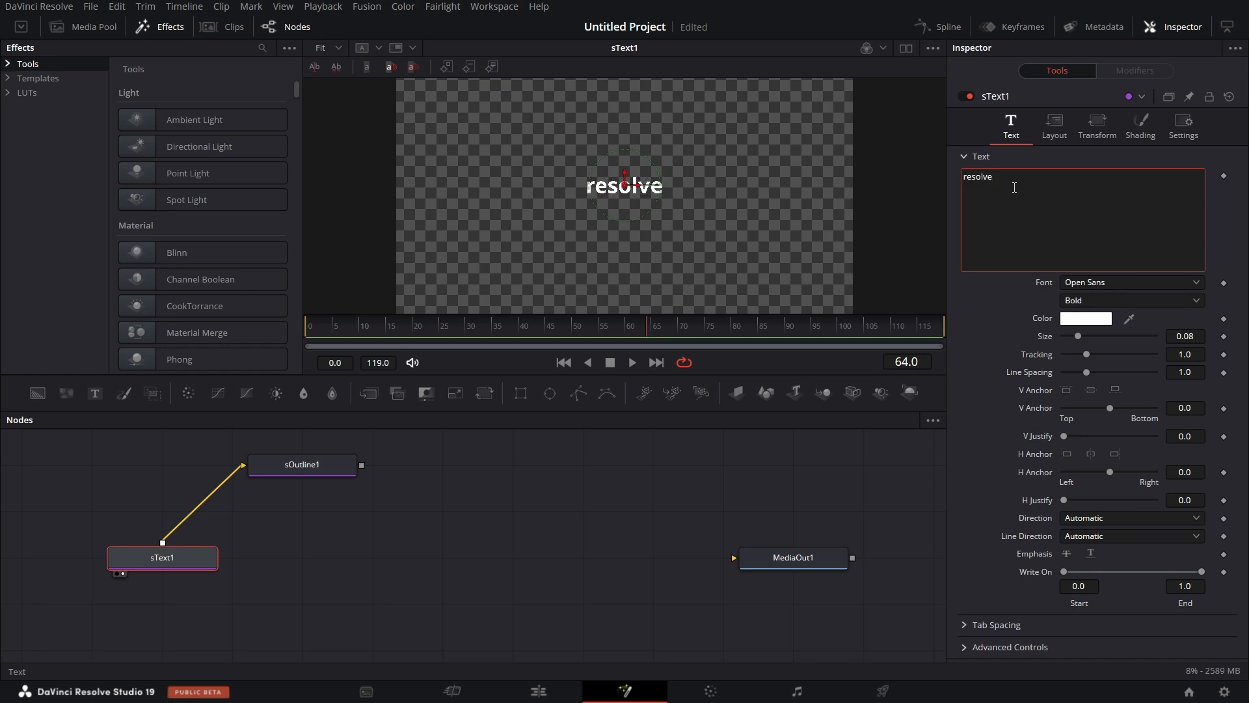
left_click(1101, 281)
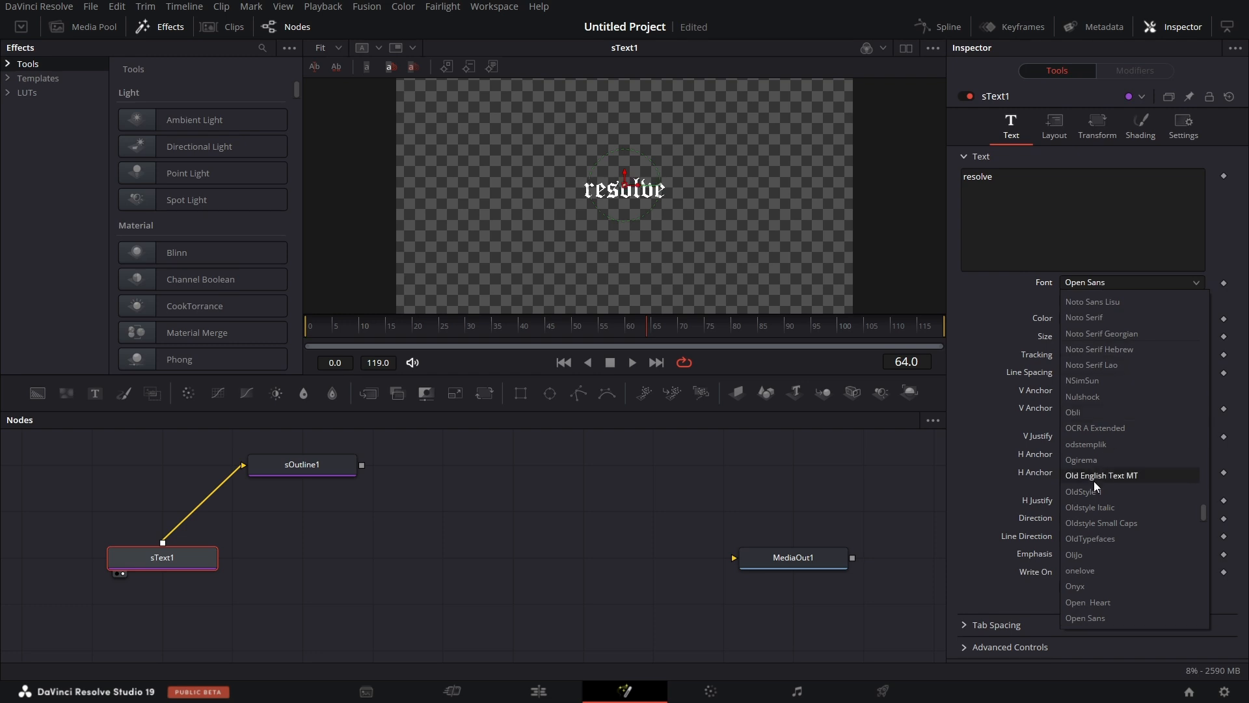
scroll(1124, 351, "up", 5)
left_click(1122, 298)
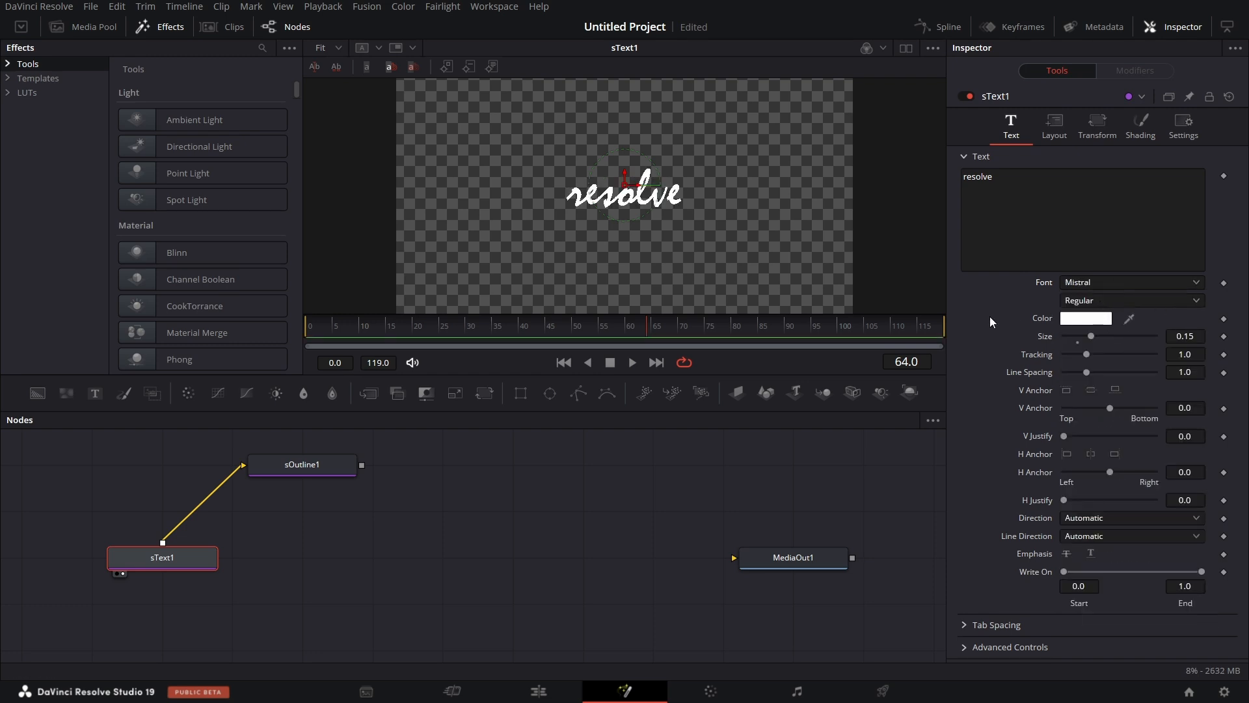
Display the sOutline1 node in the viewer and set its outline thickness to 0.0025.
left_click(312, 464)
left_click_drag(321, 463, 531, 190)
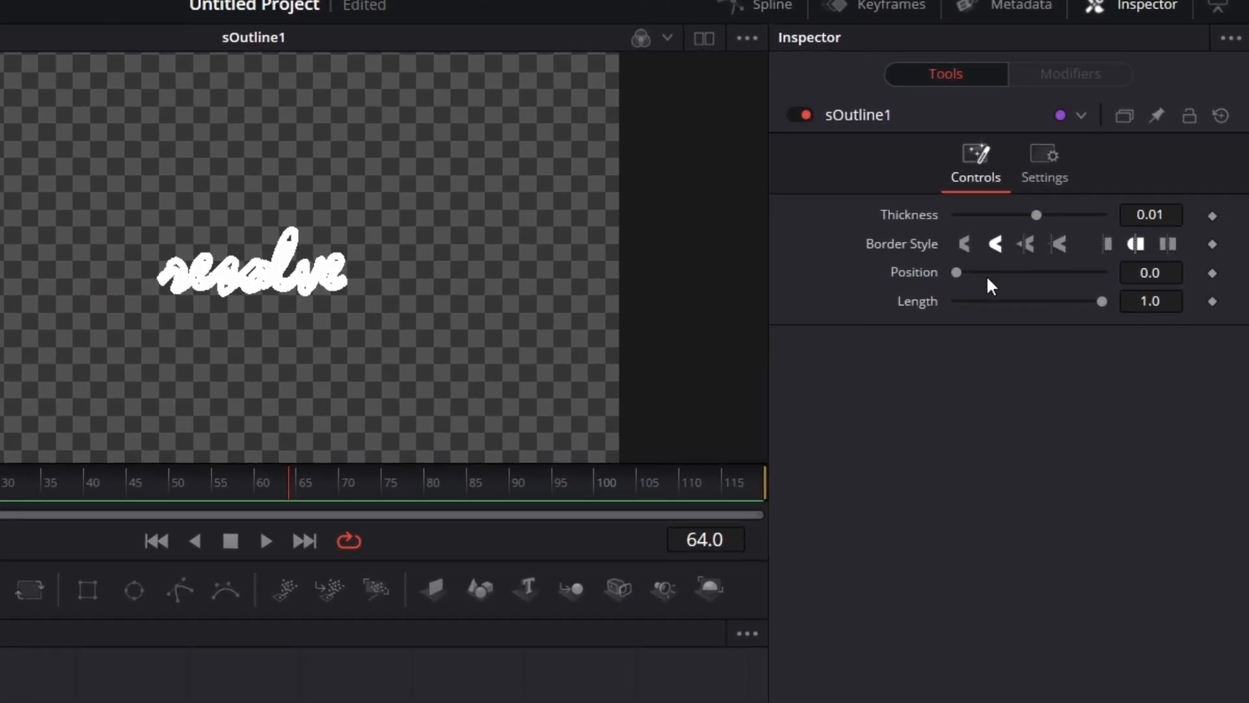
left_click(1175, 215)
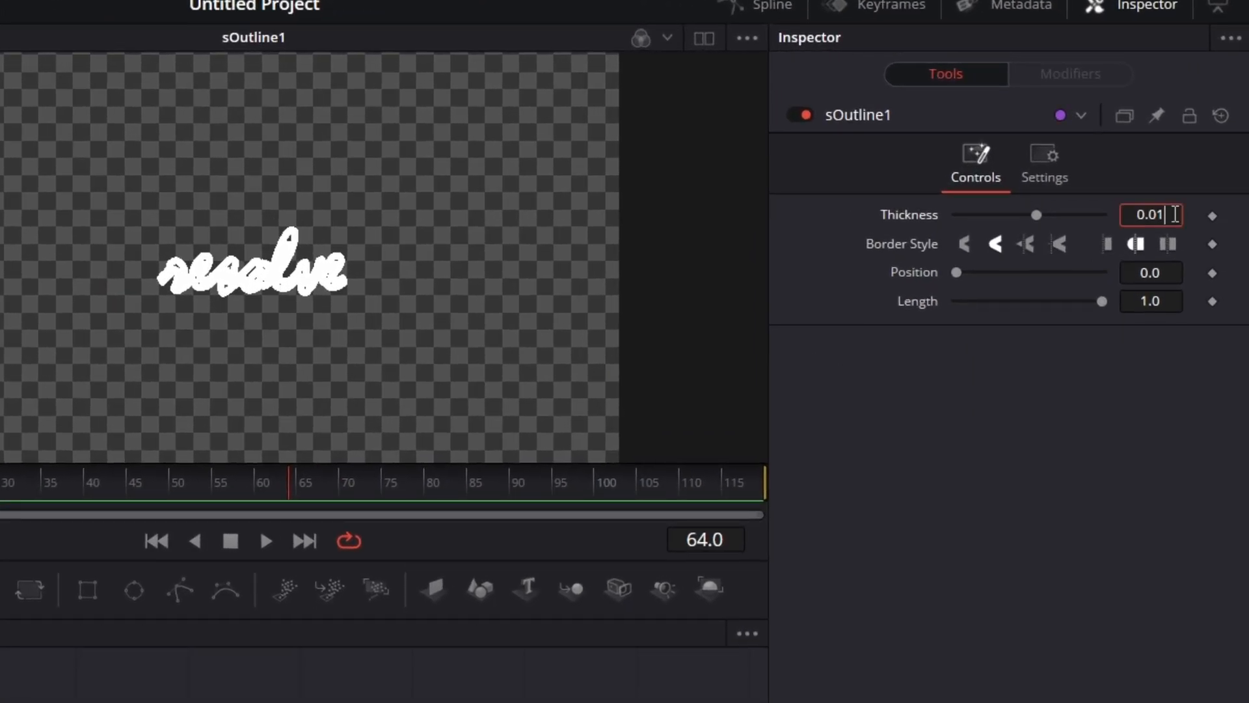
key("BackSpace")
type("05")
key("Tab")
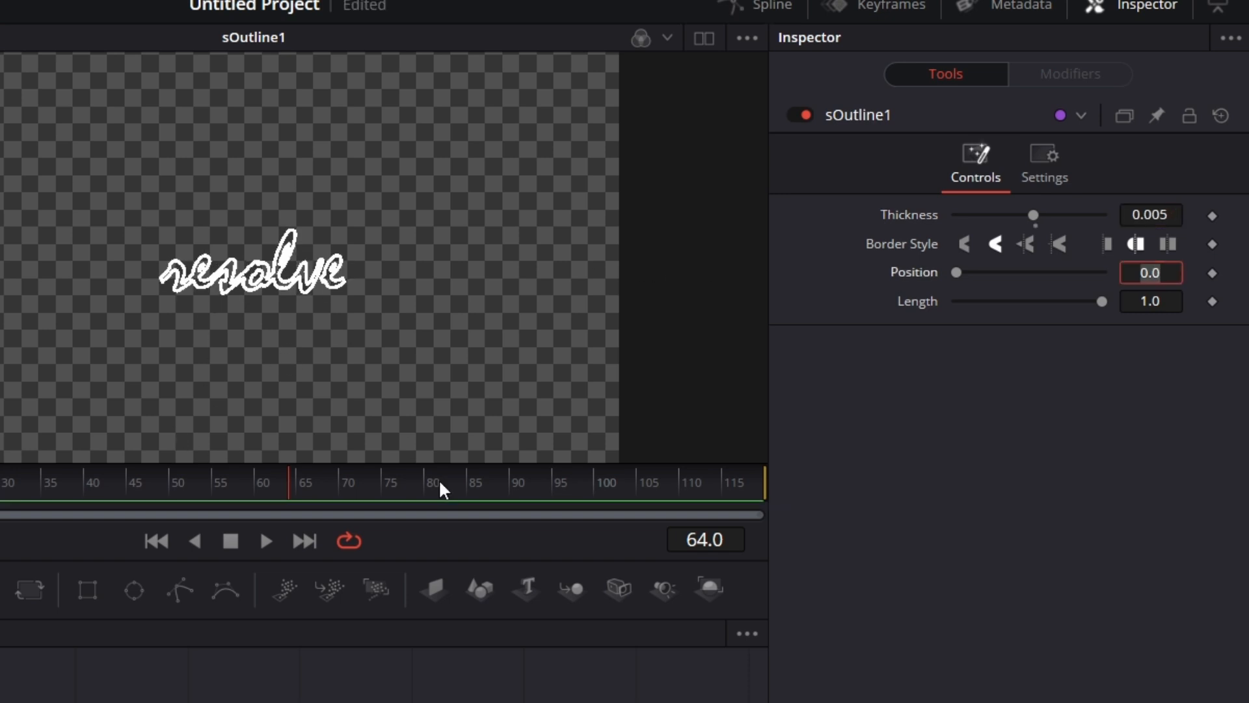
left_click(1162, 214)
type("2")
key("Tab")
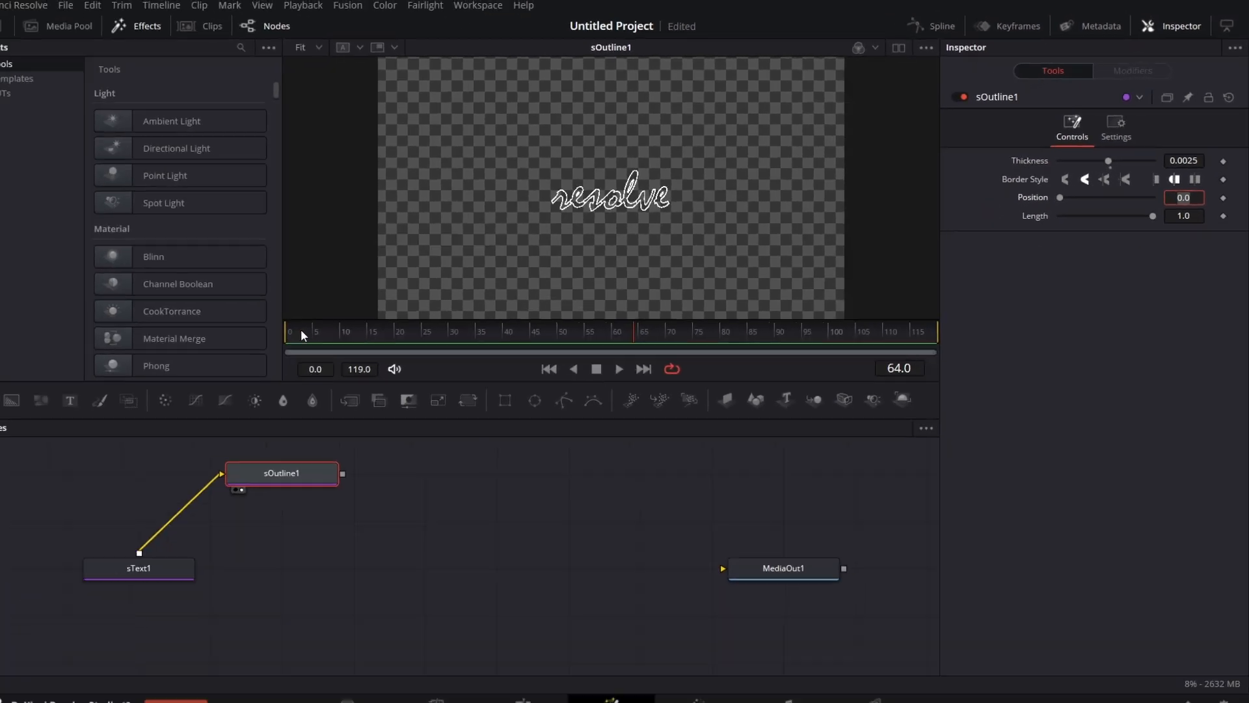
Keyframe the outline's Thickness from 0.0 at frame 0 to 0.0025 at frame 5.
left_click(323, 324)
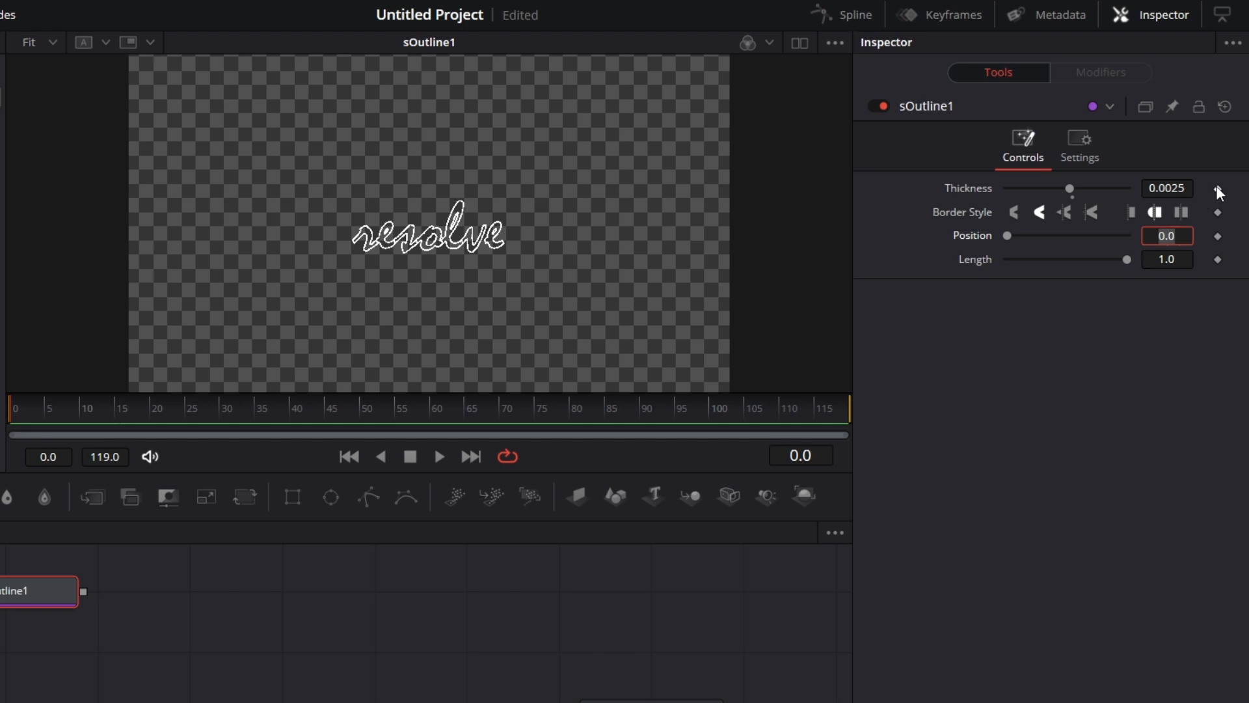
left_click(1217, 188)
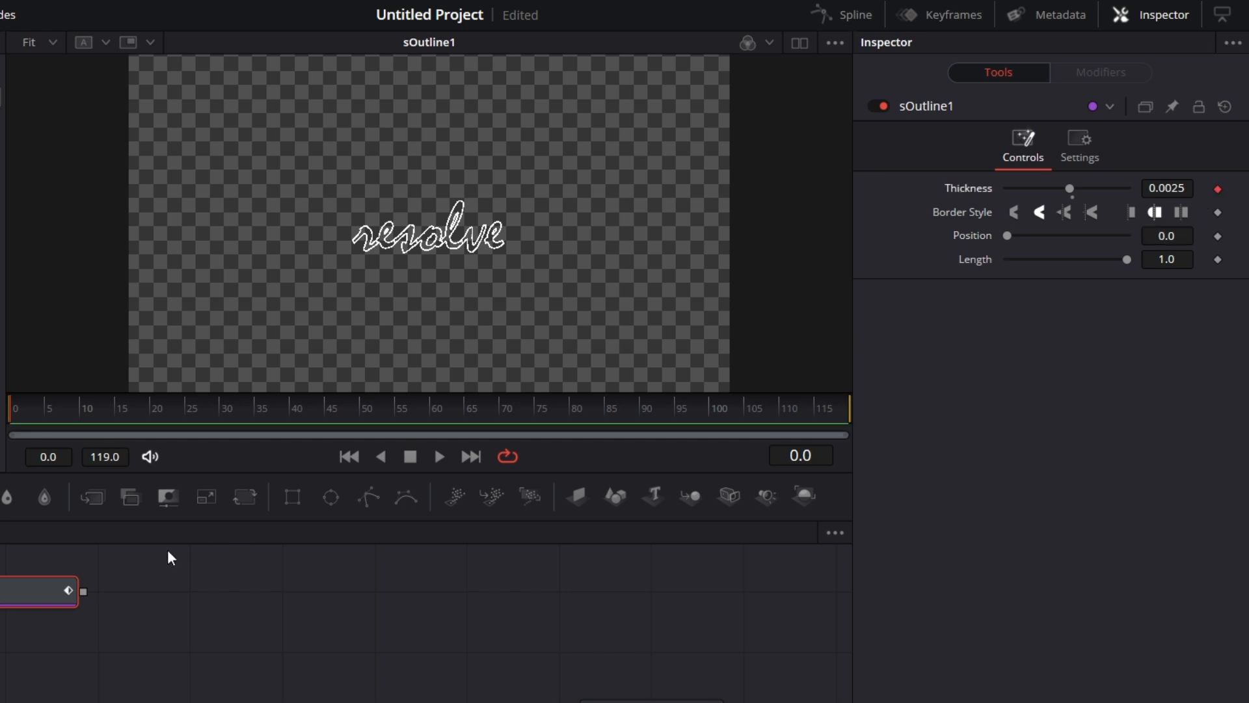
left_click(49, 412)
left_click(1217, 189)
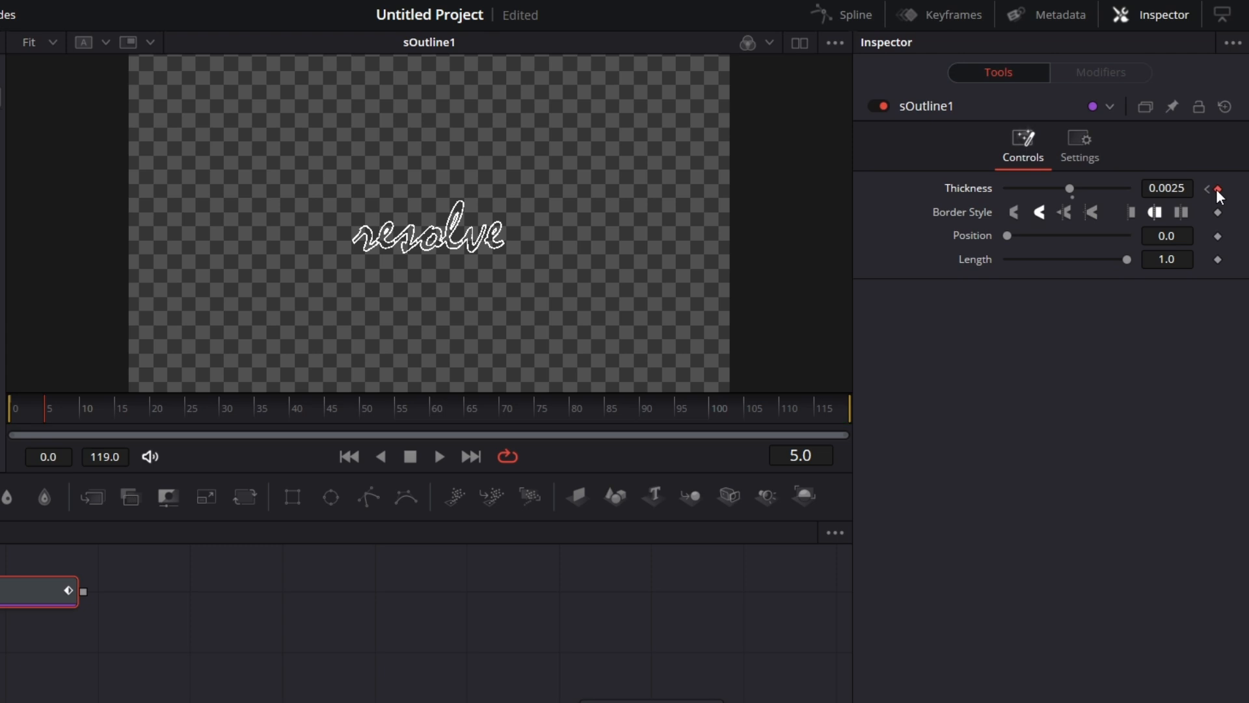
left_click(1205, 190)
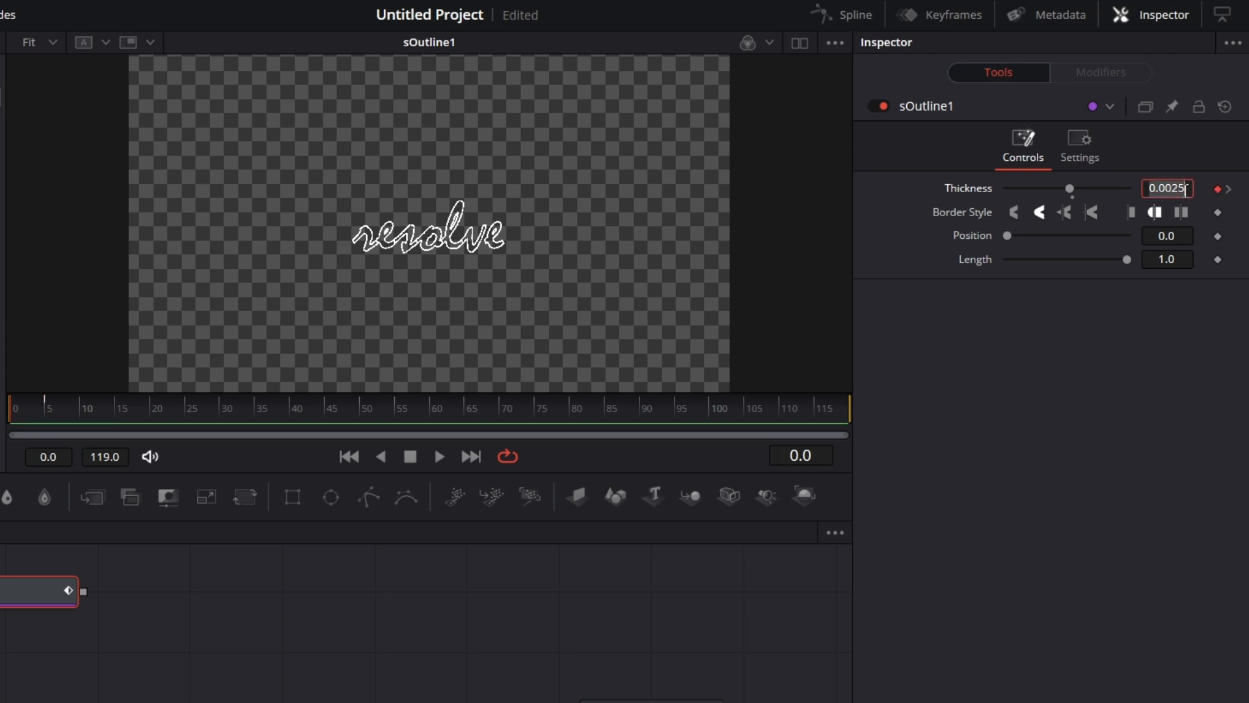
type("0")
key("Tab")
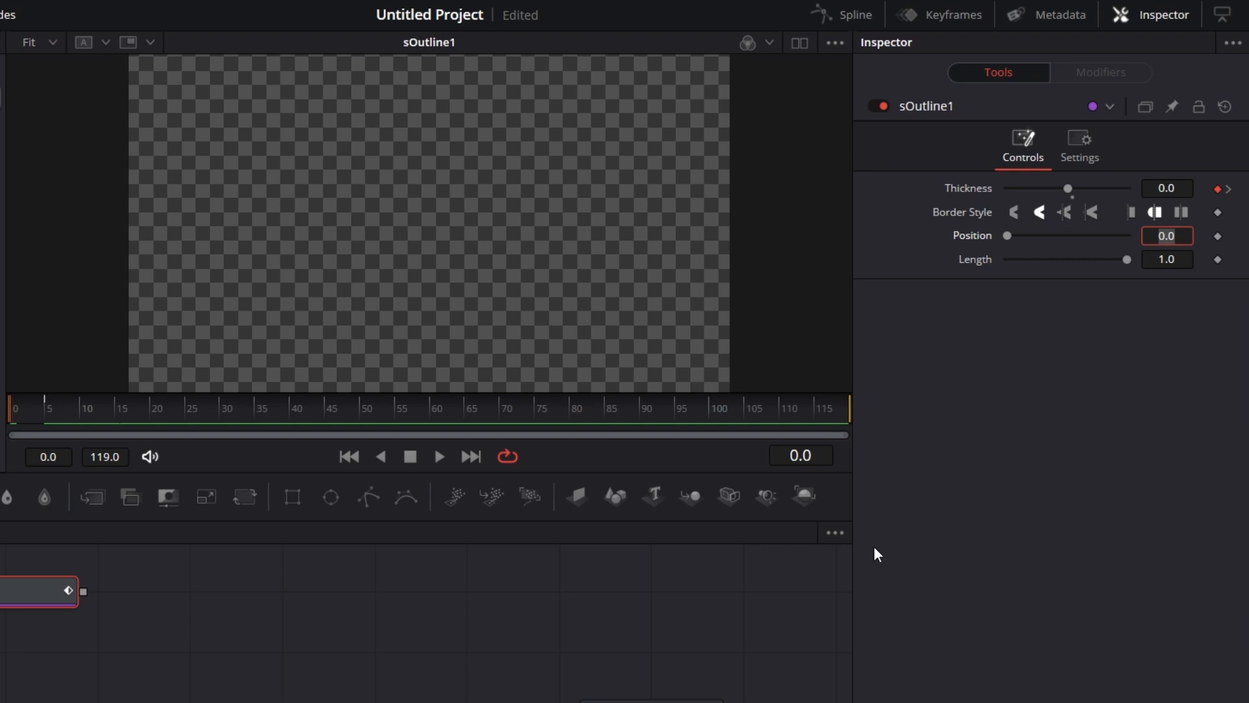
Add a keyframe for the Length of sOutline1 at frame 3 with a value of 0.0.
left_click(47, 412)
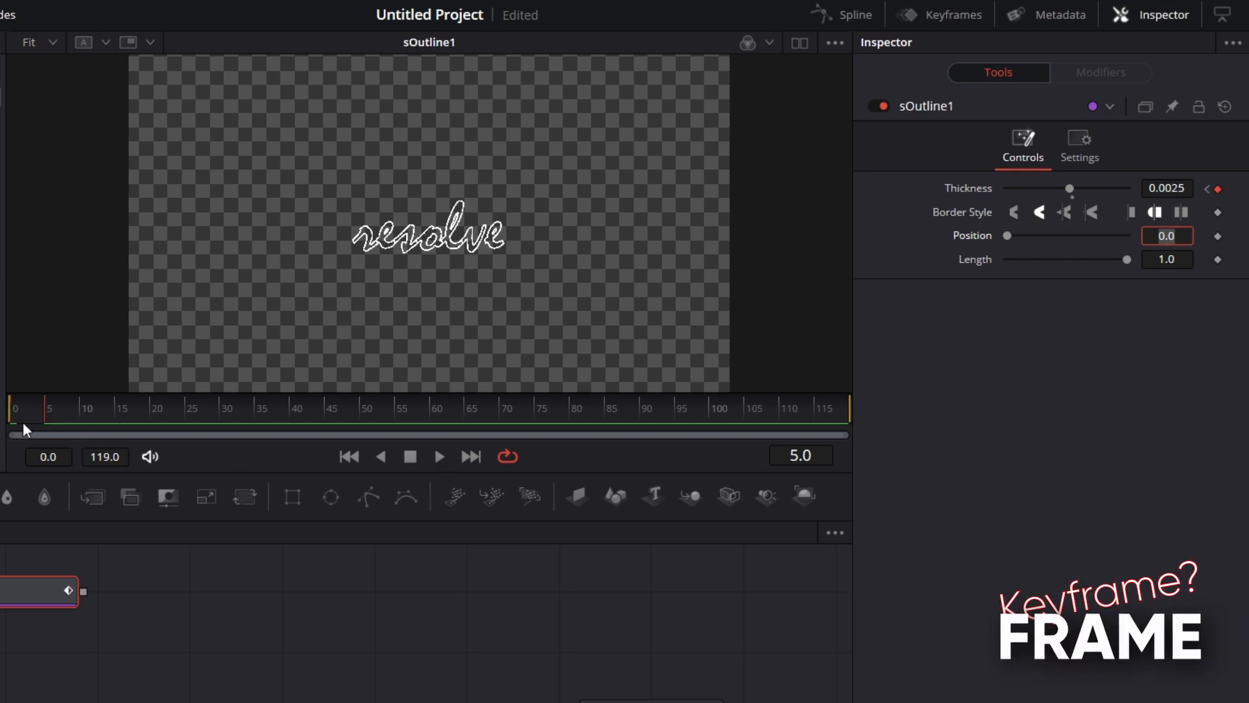
left_click(25, 410)
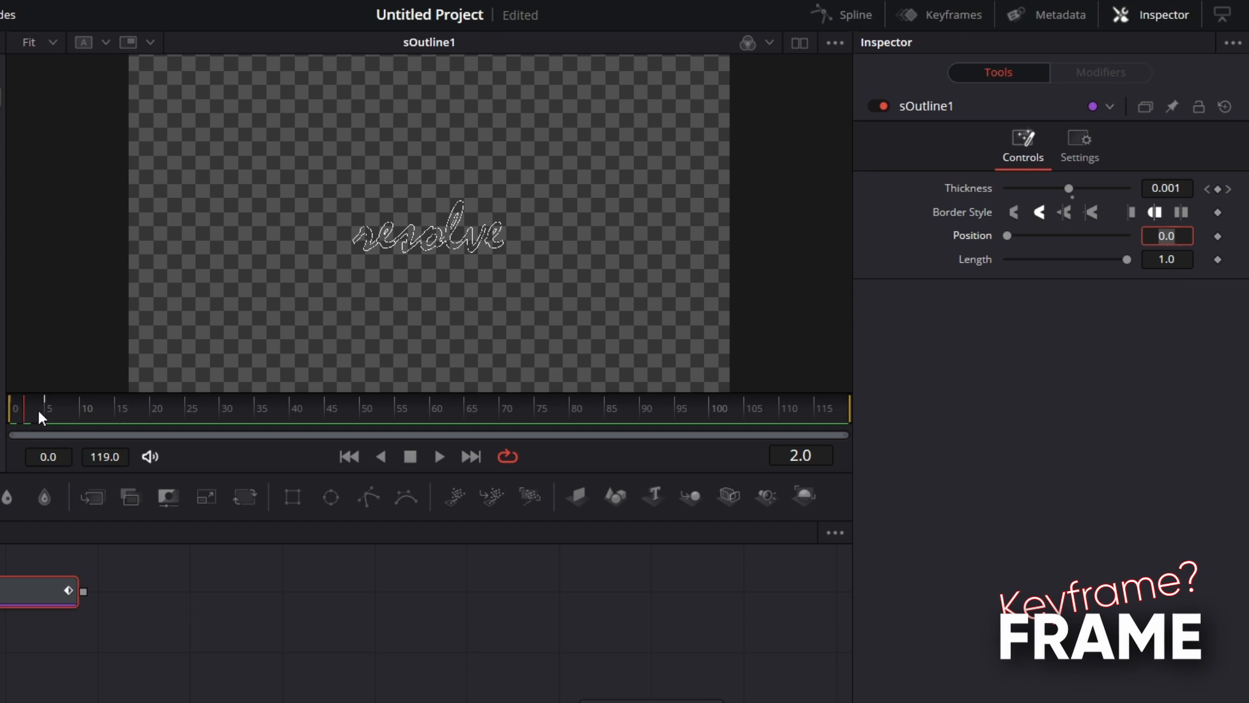
key("Right")
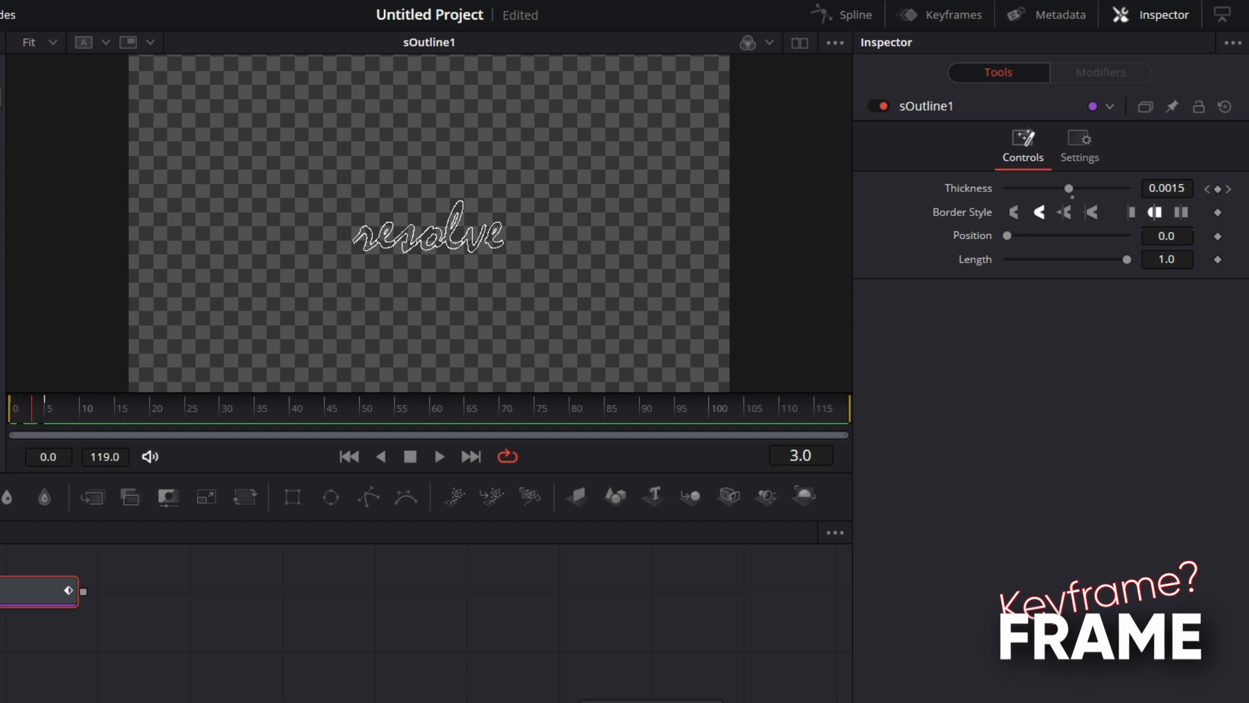
left_click(0, 591)
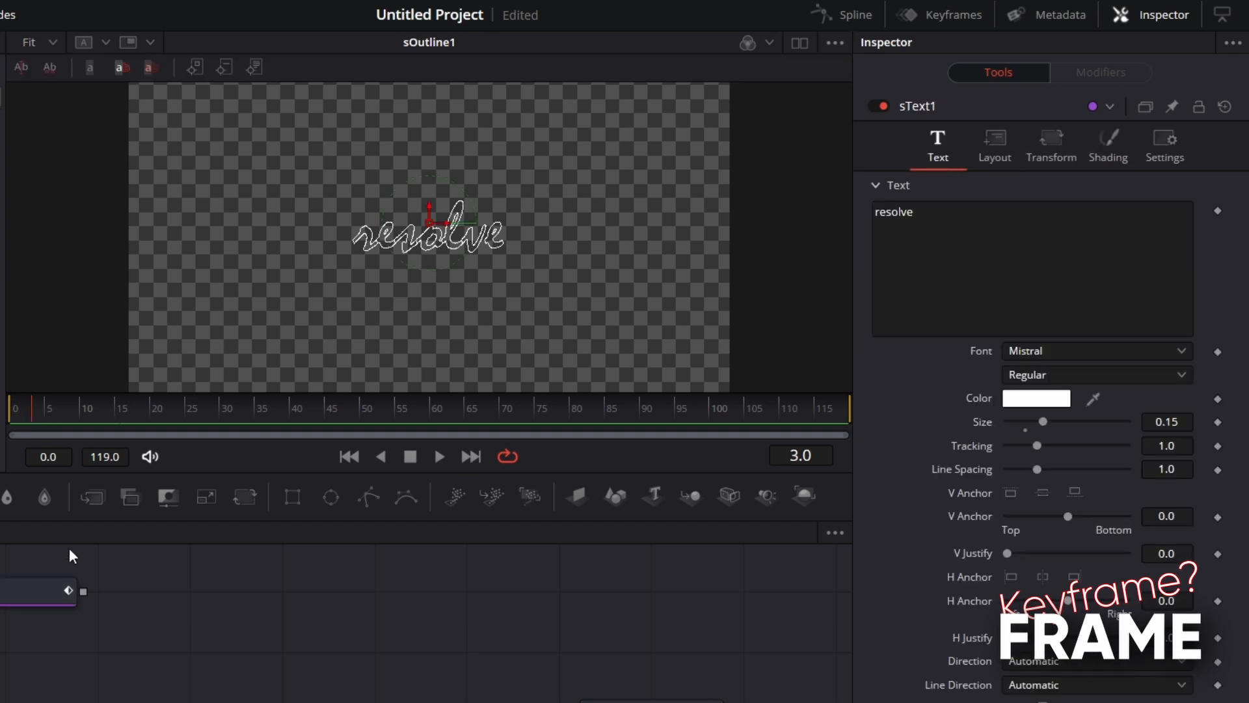
left_click(10, 583)
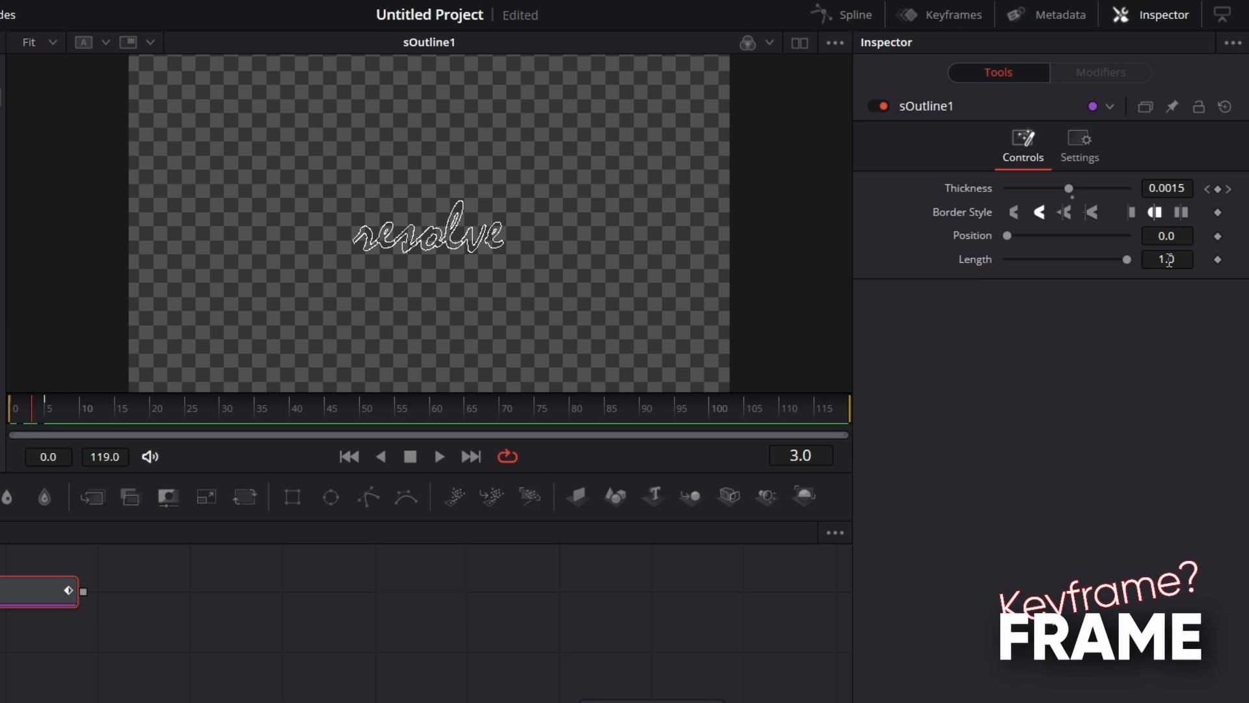
left_click(1216, 260)
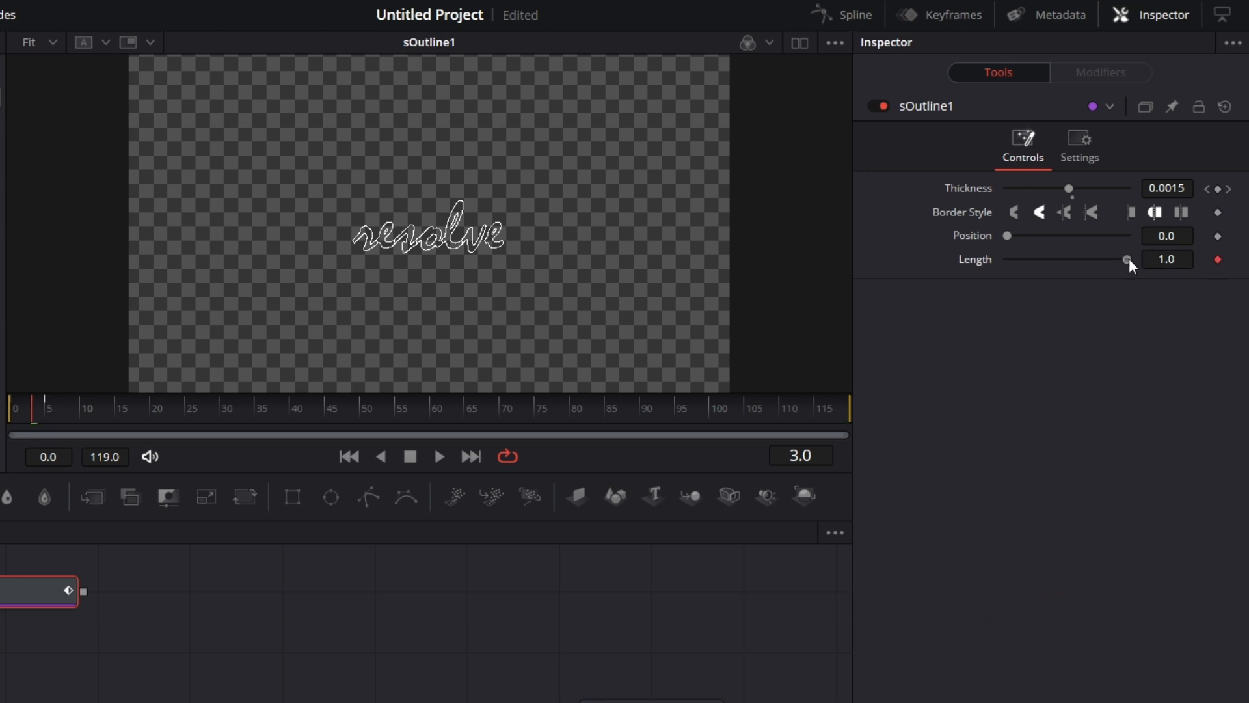
left_click_drag(1130, 259, 963, 279)
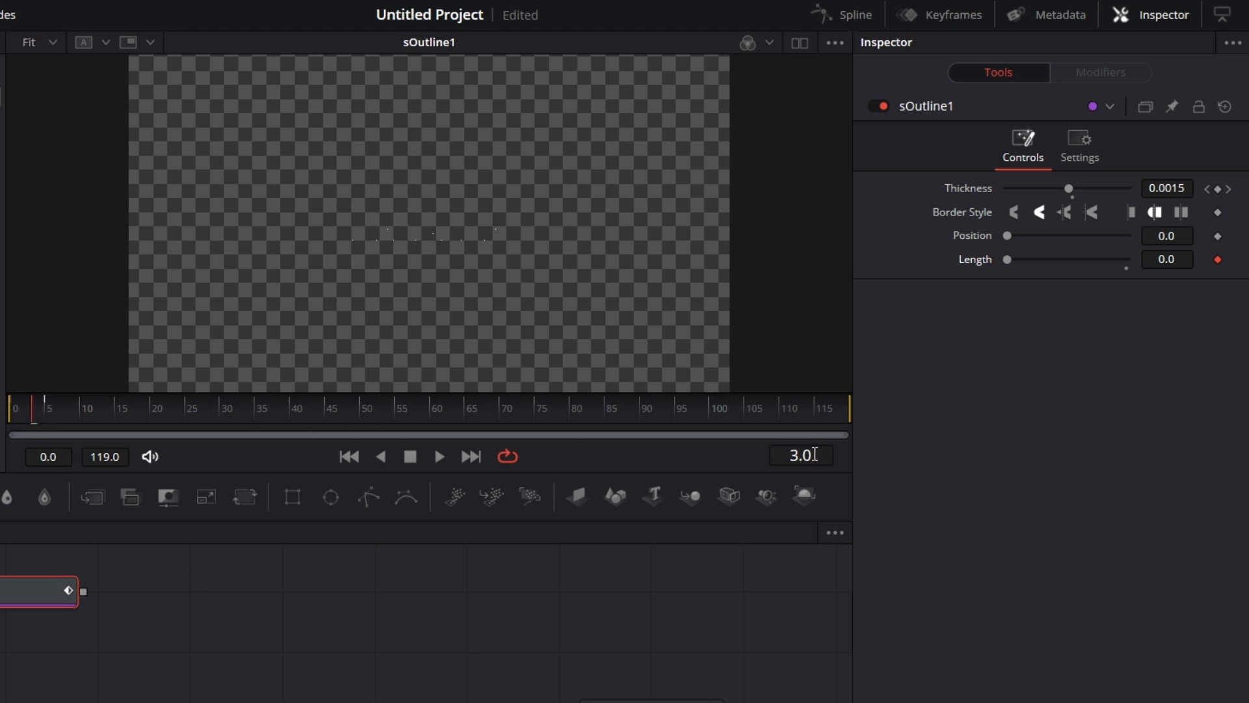
Go to frame 23 and set the outline's Length to 1.0 as a second keyframe.
left_click(788, 455)
type("2")
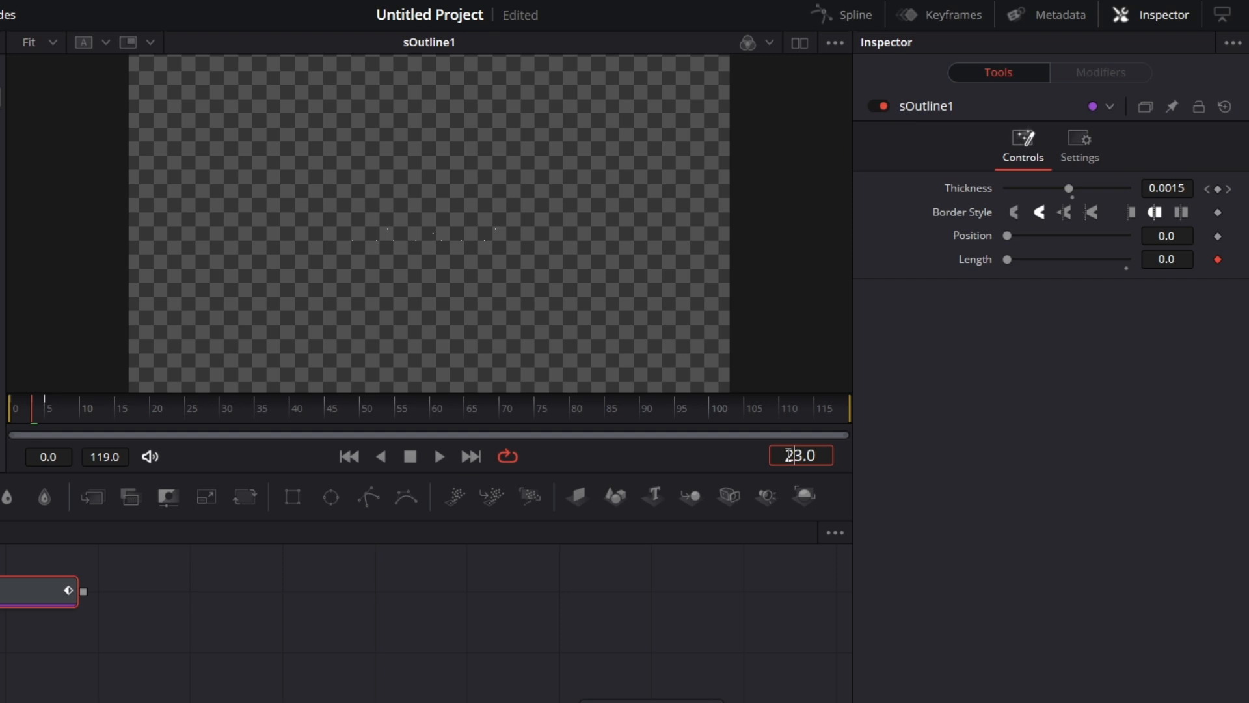
key("Return")
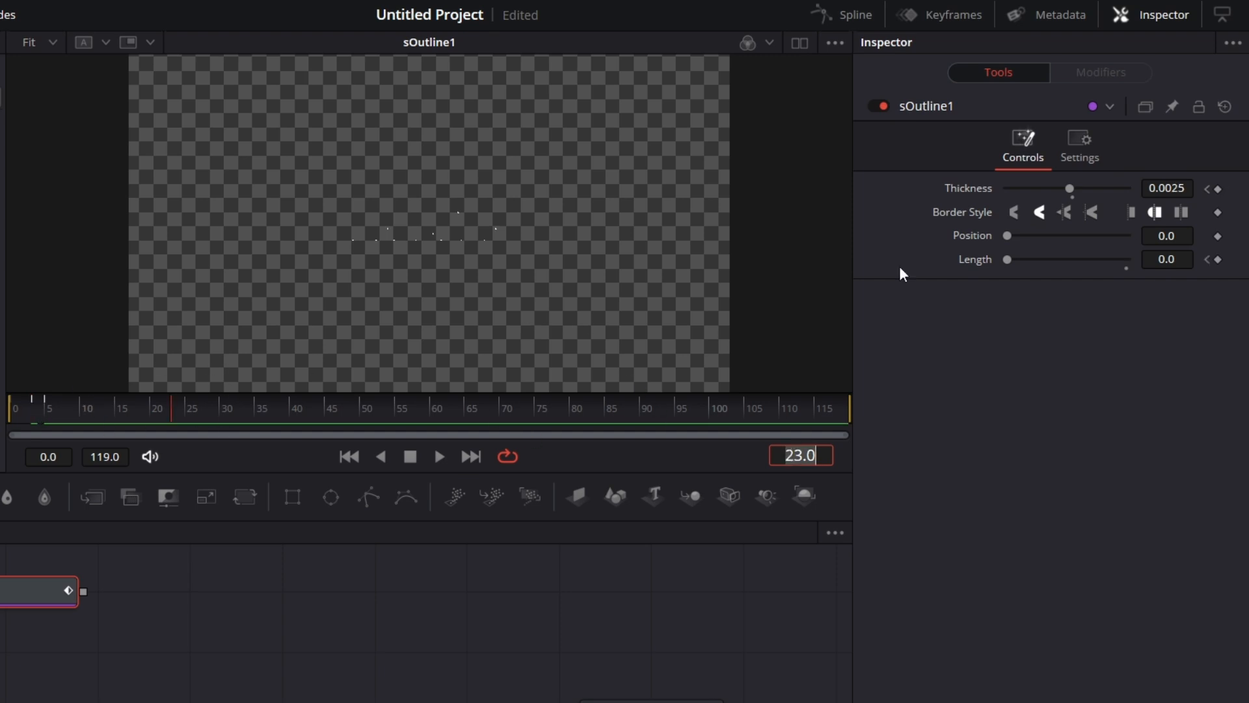
left_click_drag(1008, 259, 1200, 268)
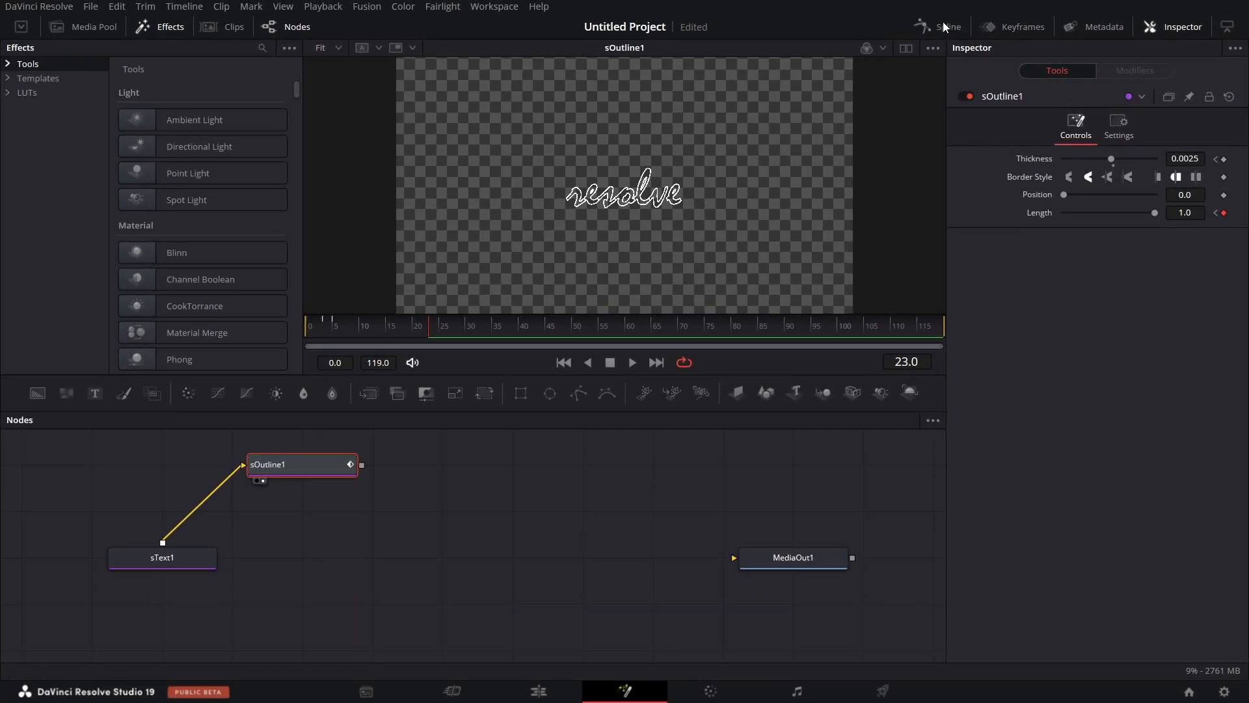
Open the spline editor and show the Thickness and Length curves of sOutline1 fitted to the graph.
left_click(946, 23)
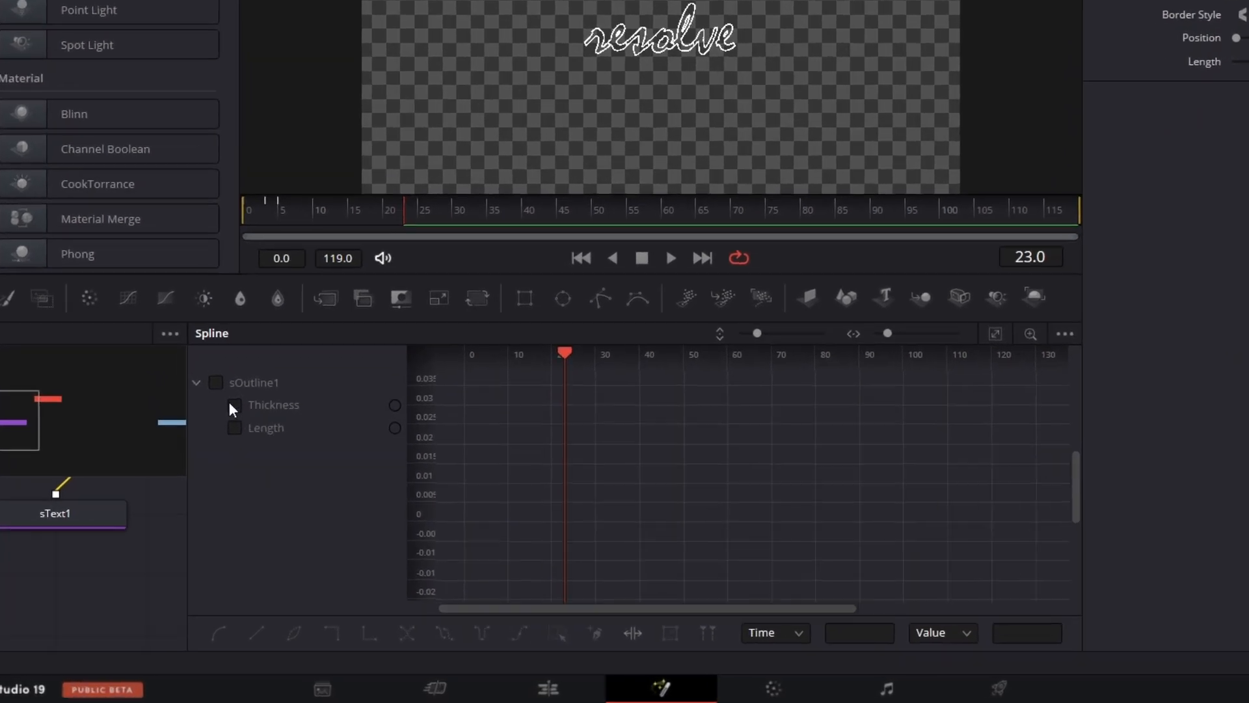
left_click(232, 405)
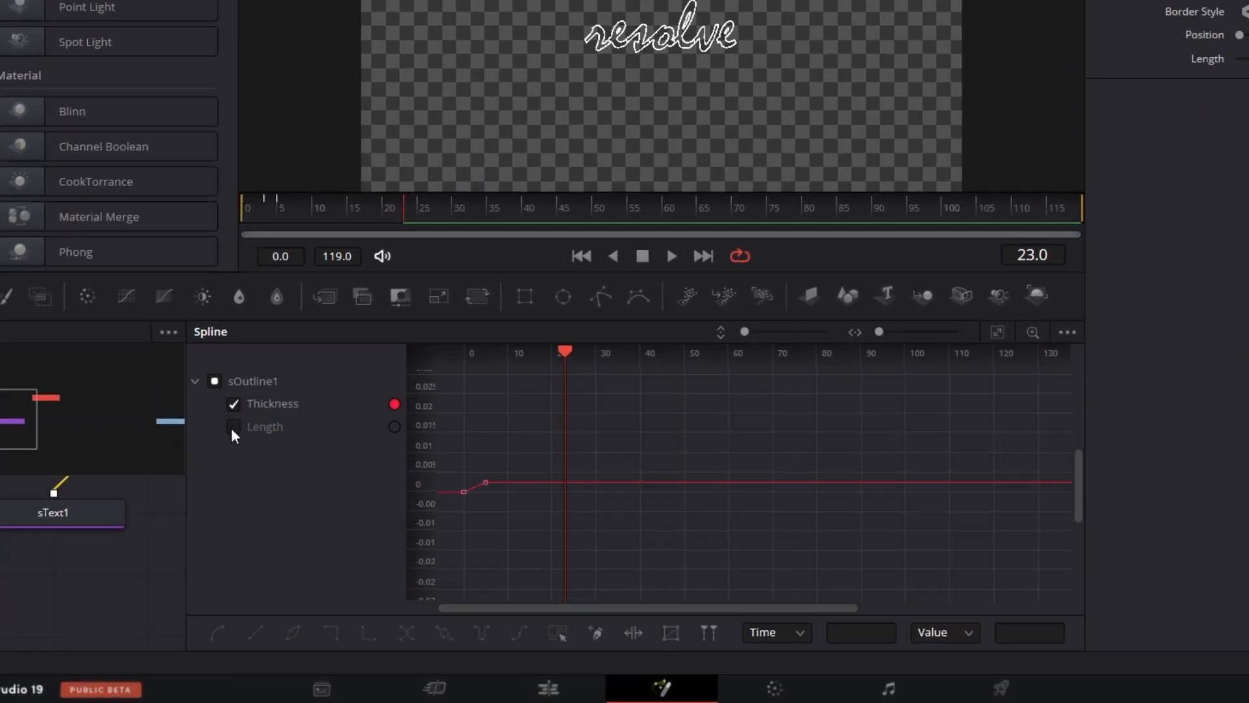
left_click(233, 428)
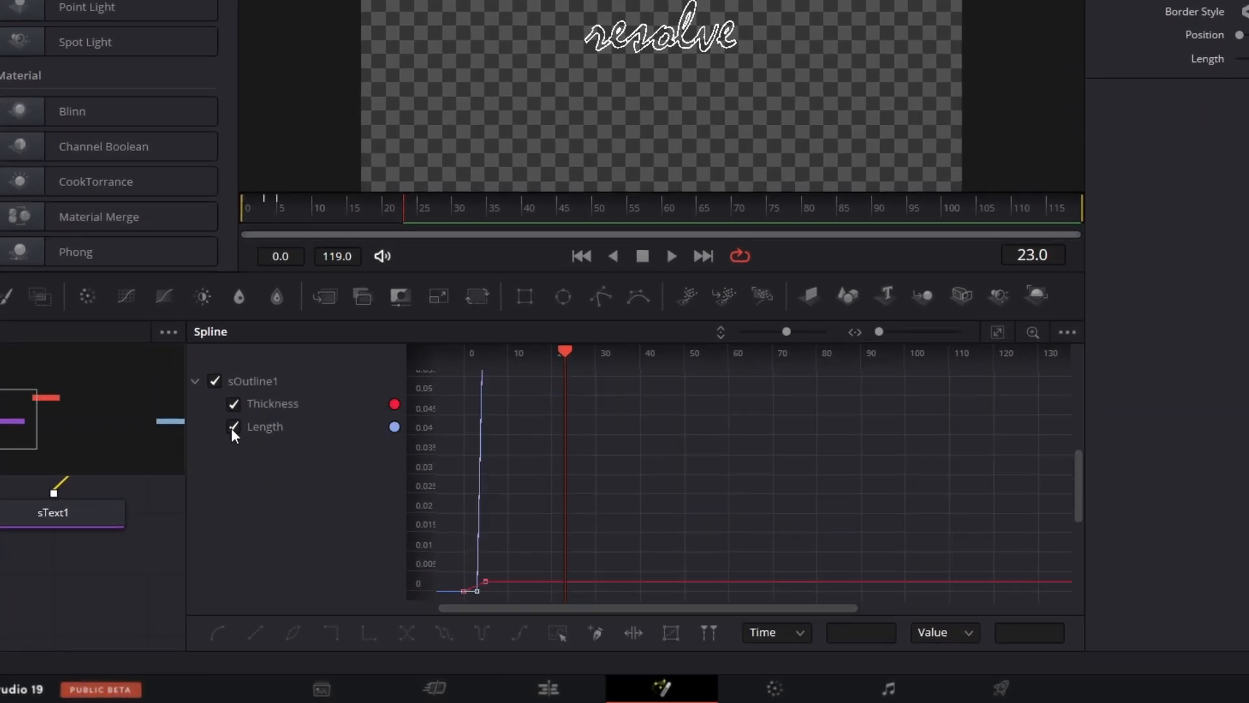
left_click(999, 333)
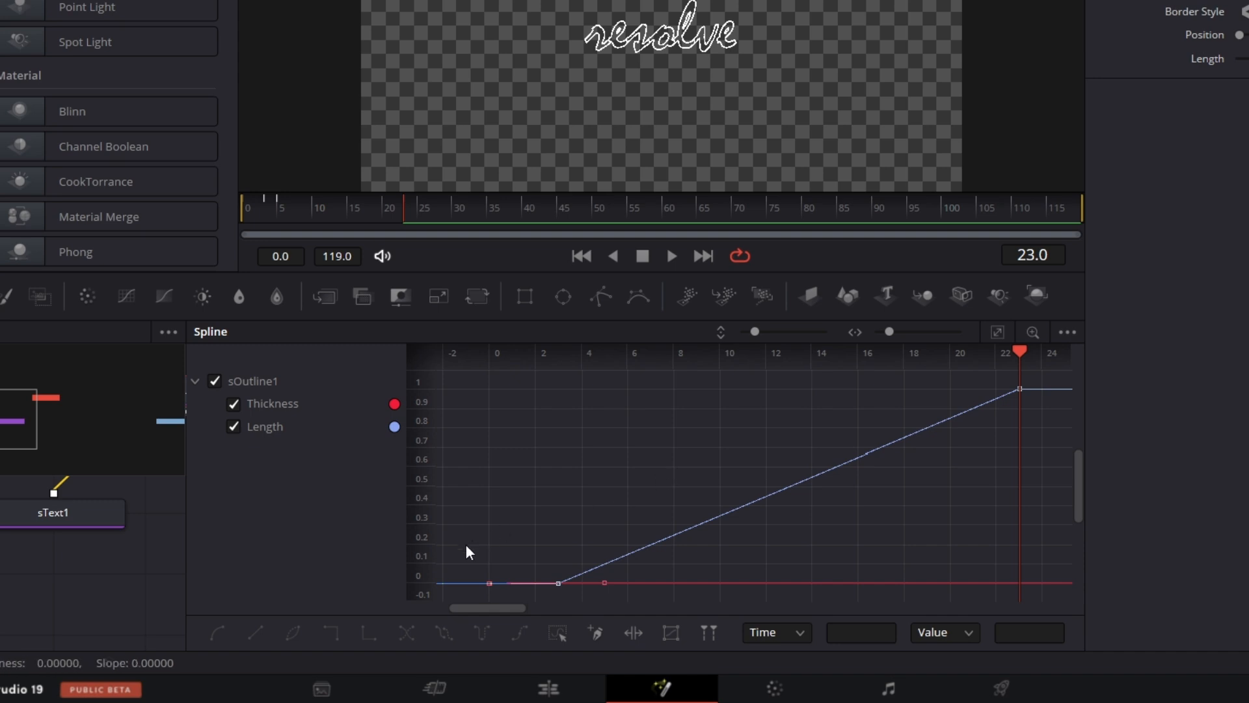
Select all keyframes on the Thickness and Length curves and apply an ease-out preset to them.
left_click(557, 637)
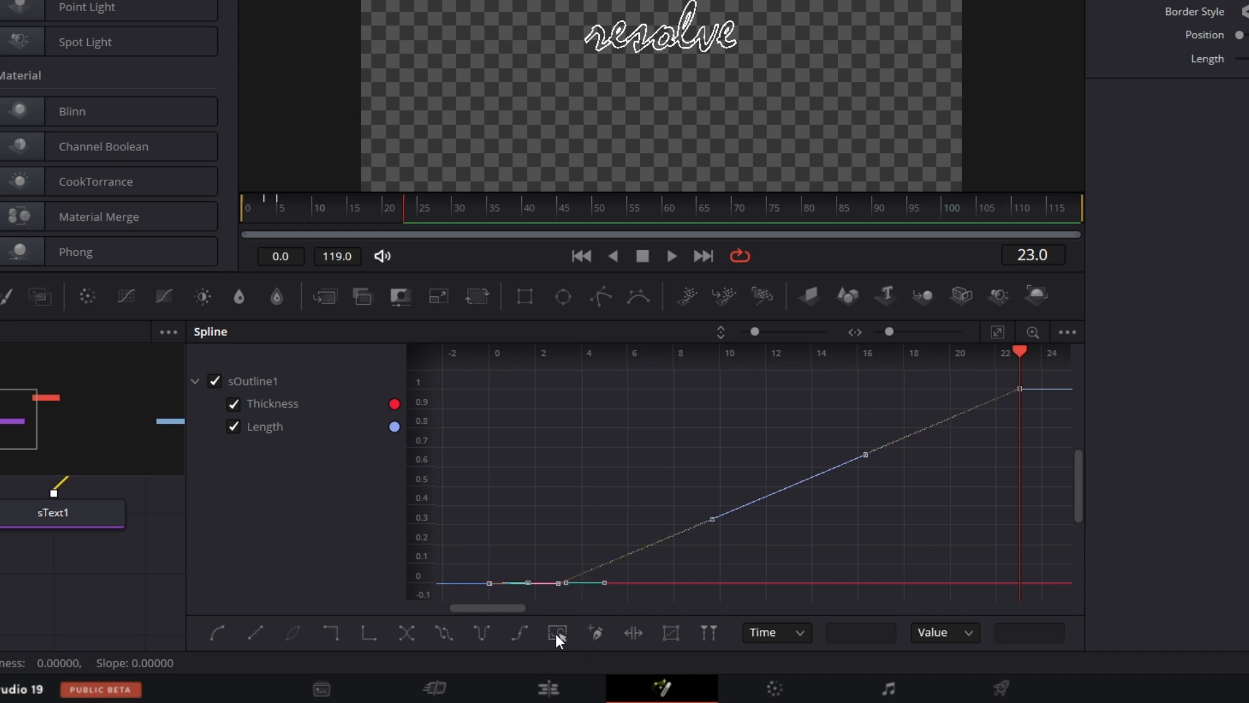
right_click(719, 426)
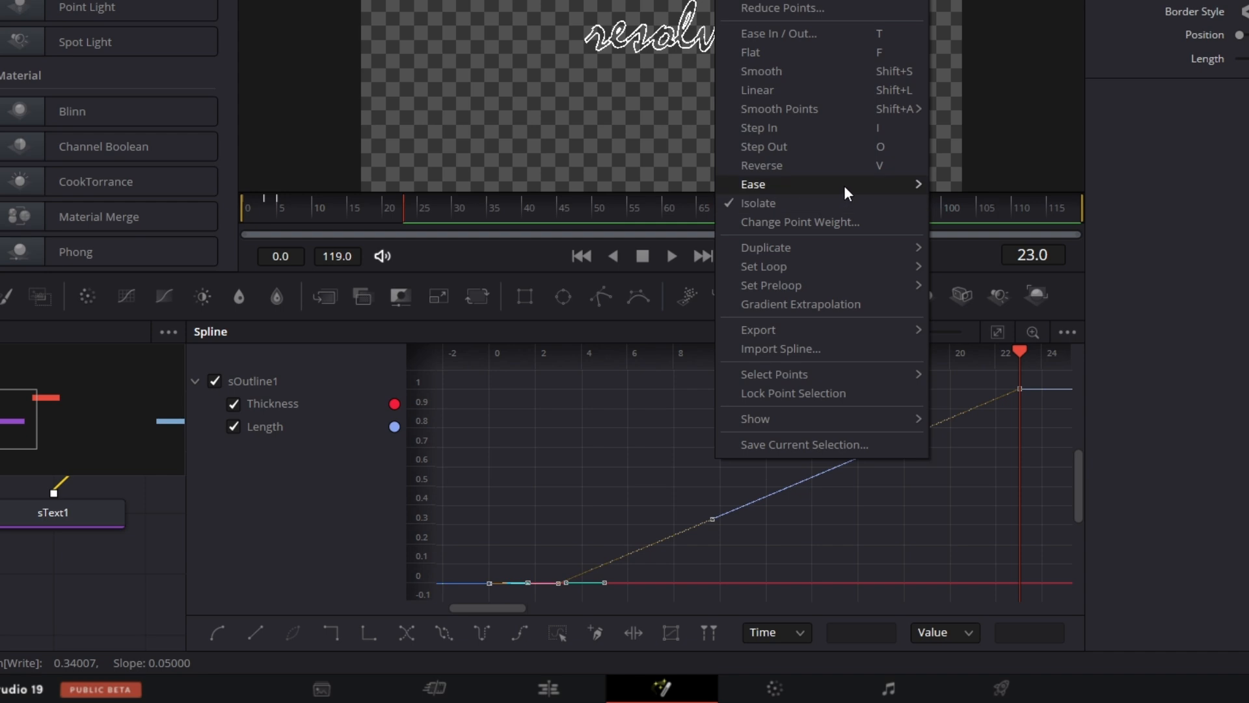
mouse_move(847, 193)
left_click(989, 243)
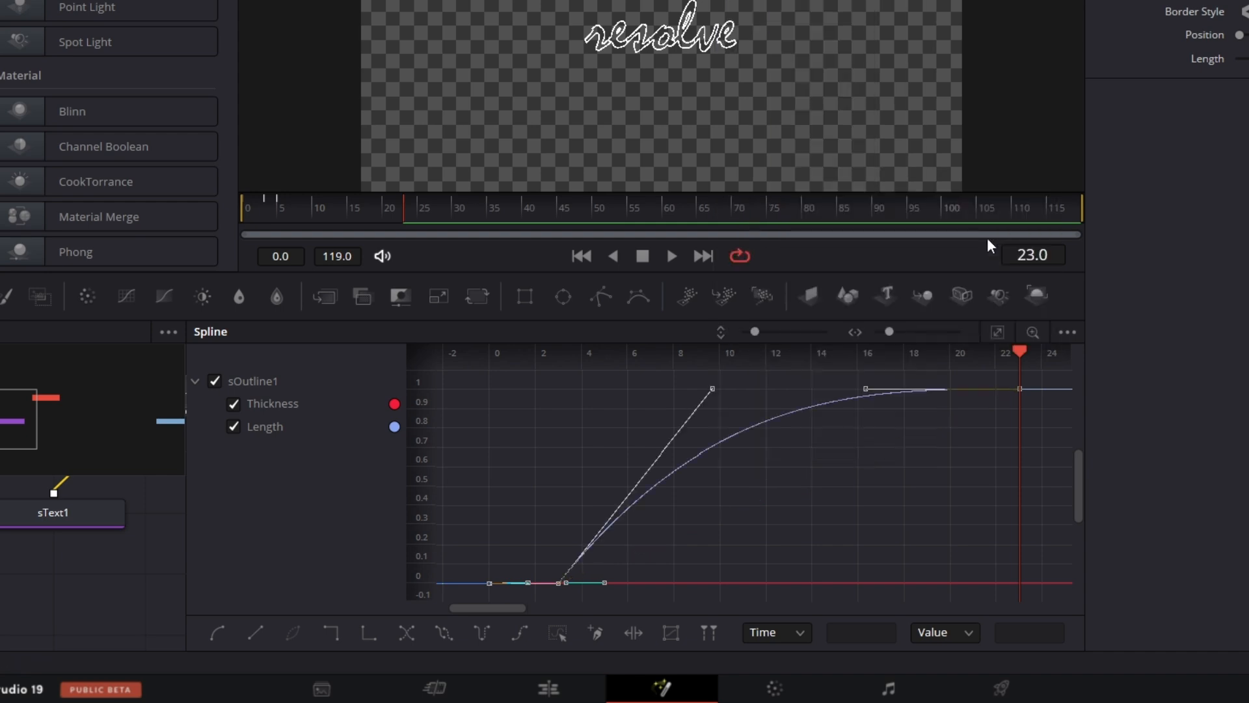
Play the write-on animation from the start of the timeline to check the eased outline, and stop playback.
left_click(255, 220)
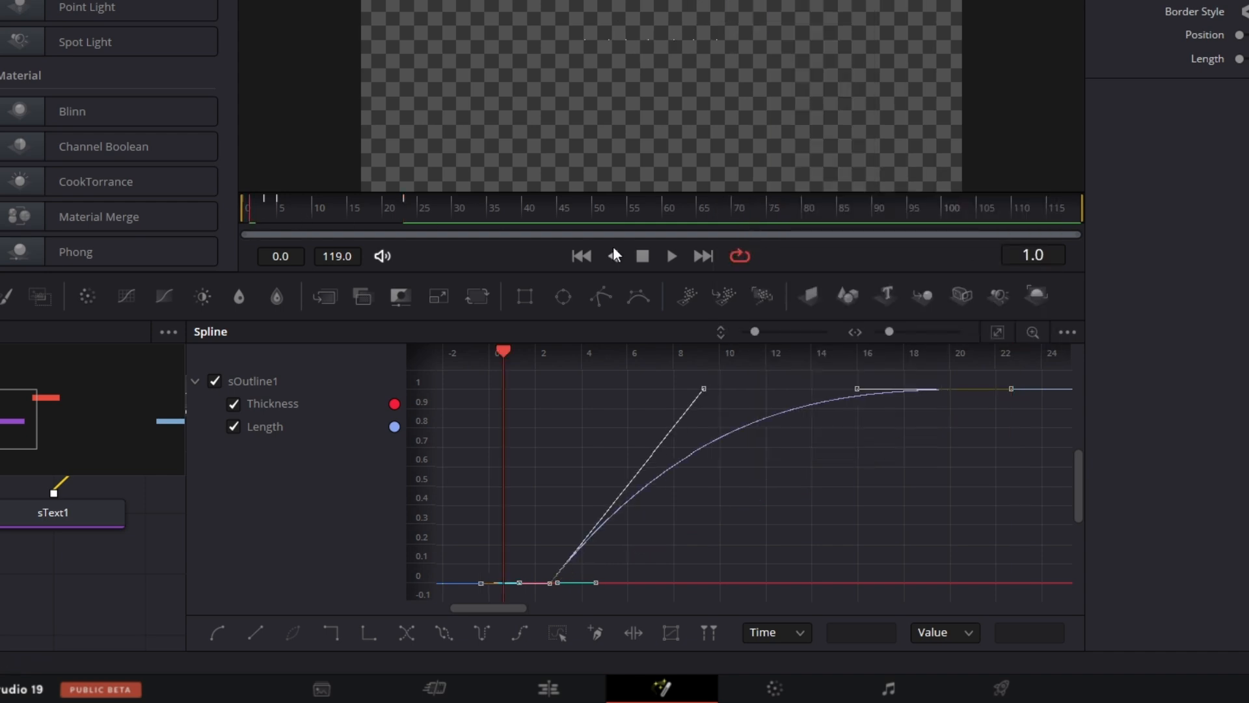
left_click(671, 256)
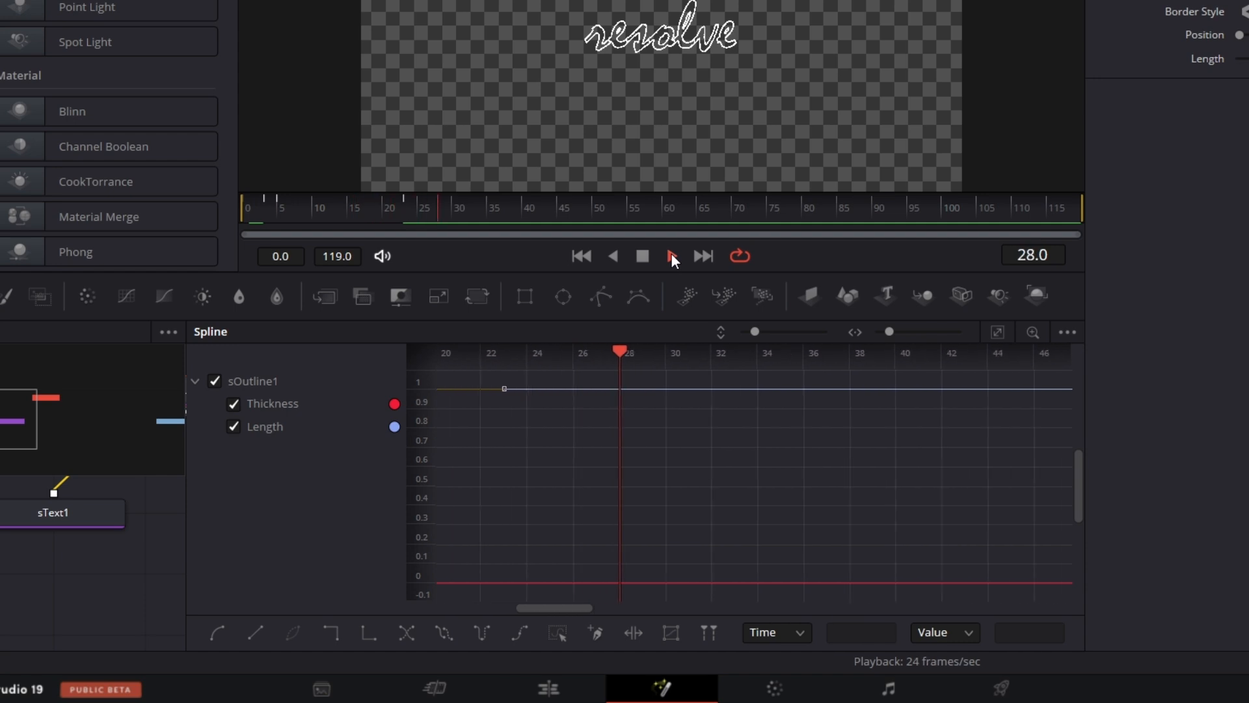
left_click(642, 256)
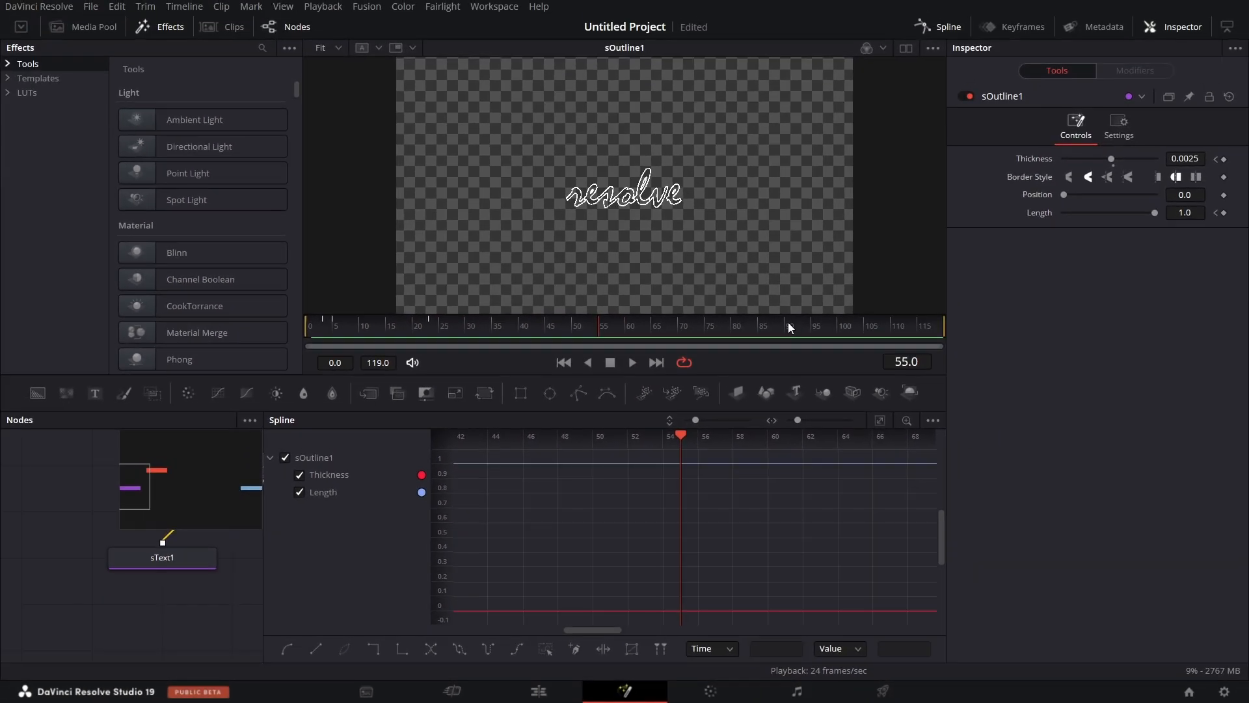
Close the spline editor and increase the Size of sText1 to about 0.295.
left_click(946, 29)
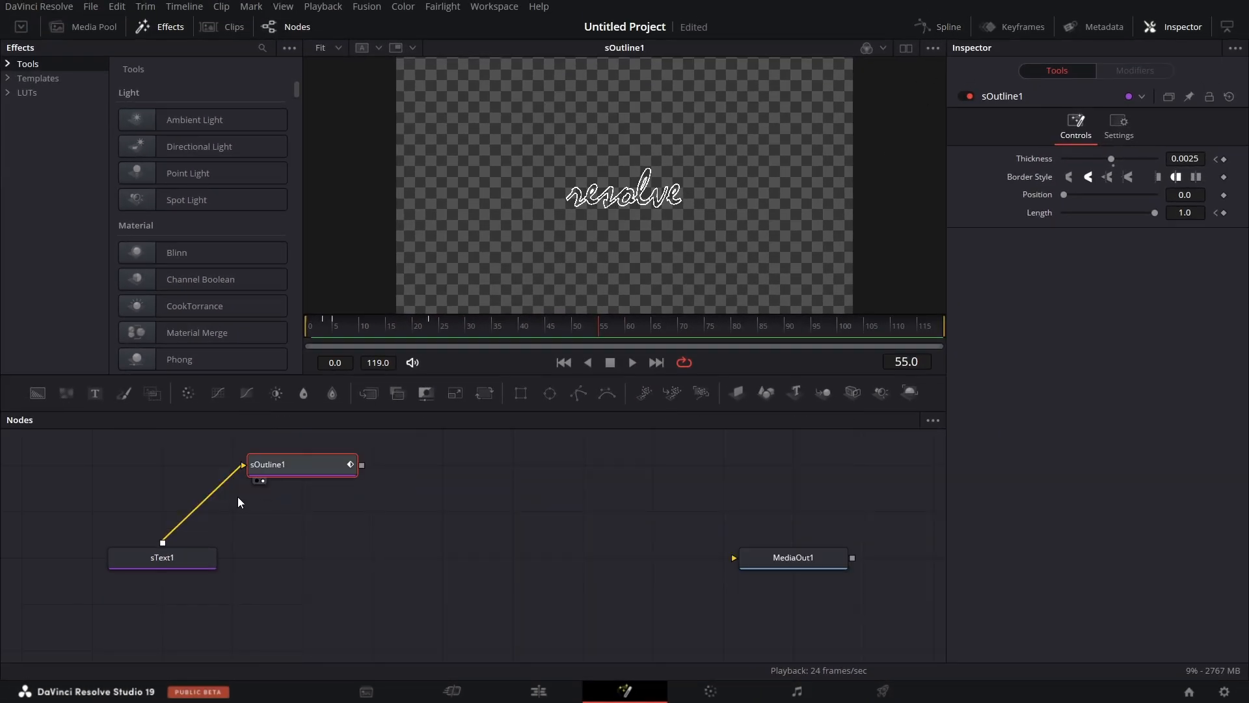
left_click(182, 563)
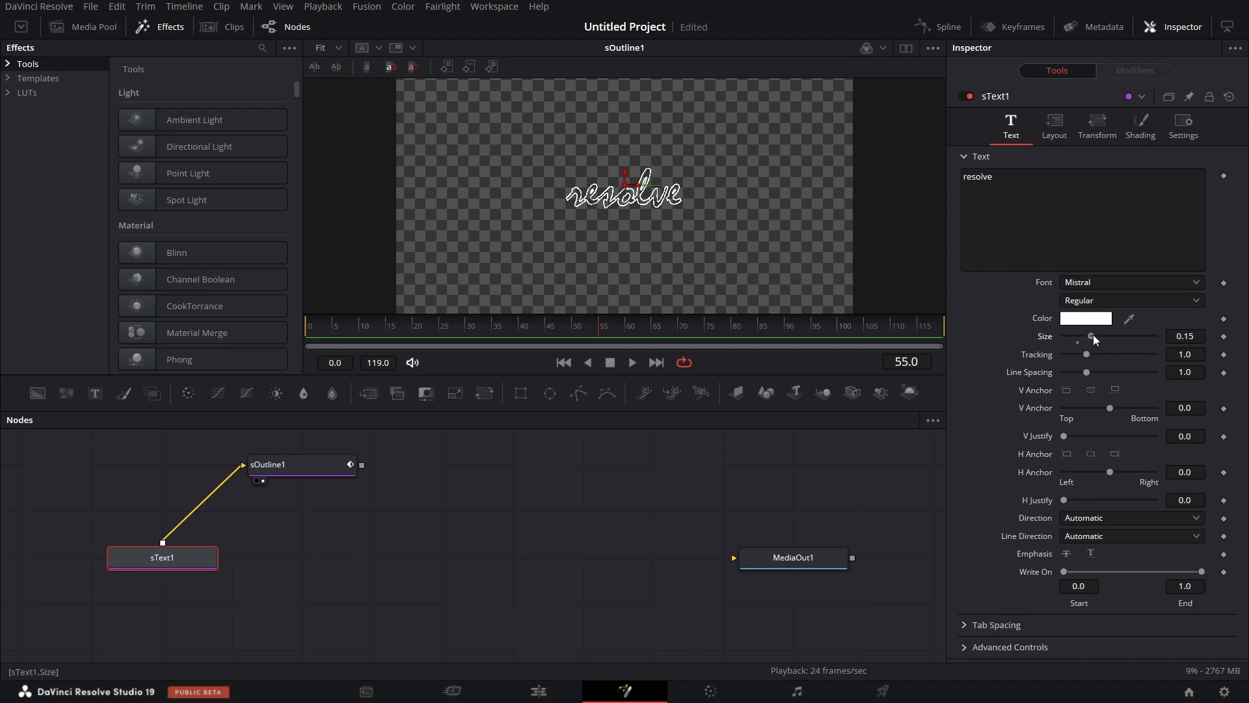
left_click_drag(1093, 337, 1119, 337)
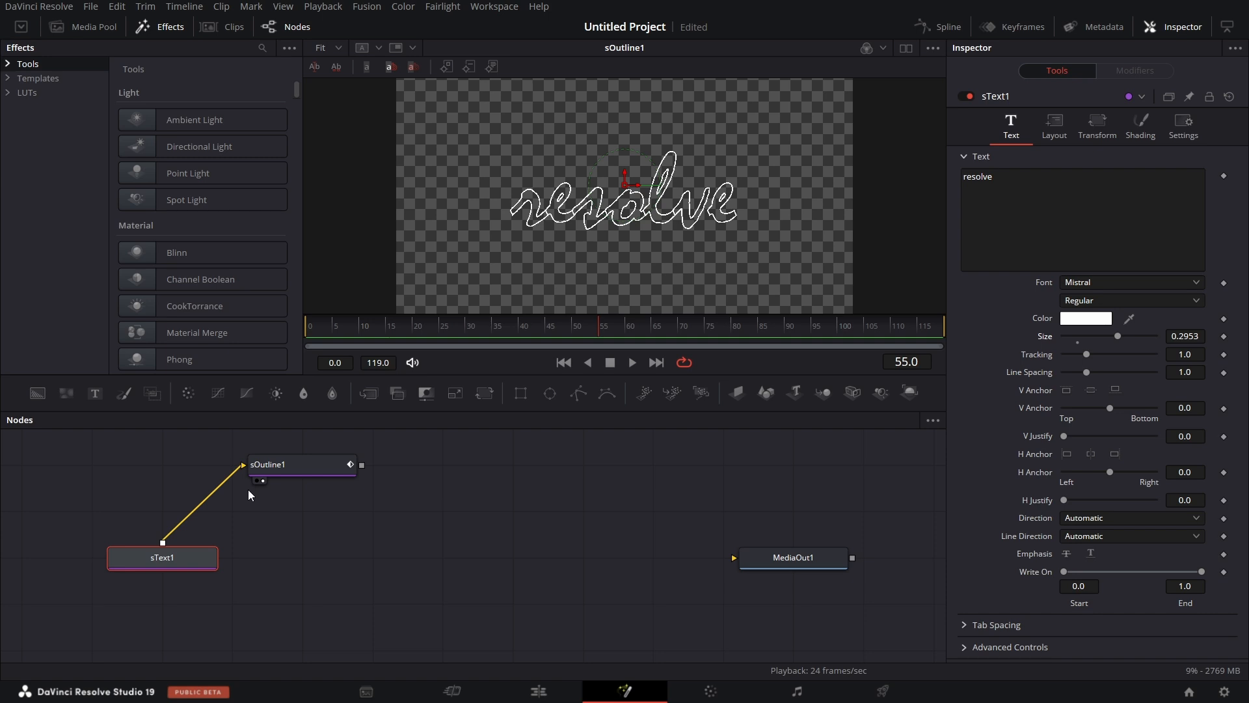
Move sOutline1 farther from sText1 in the node graph, copy it and paste five copies of it below.
left_click(295, 467)
left_click_drag(304, 467, 346, 470)
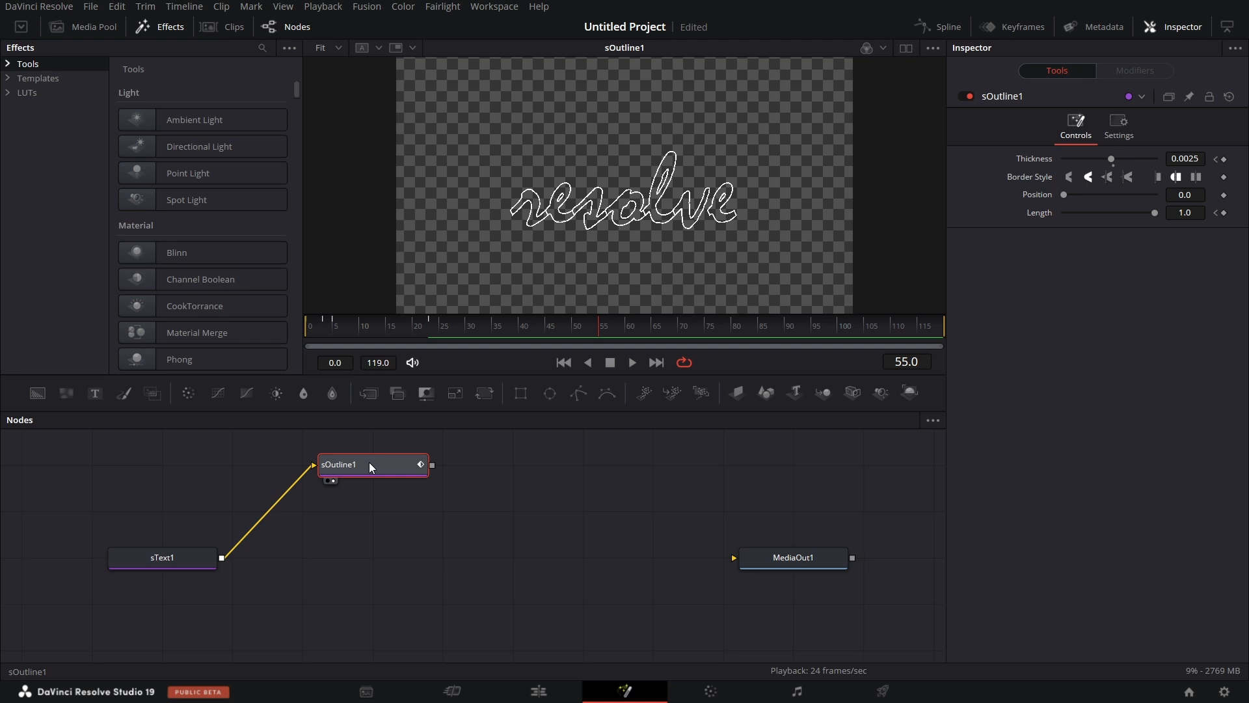
right_click(369, 463)
left_click(412, 74)
left_click(361, 516)
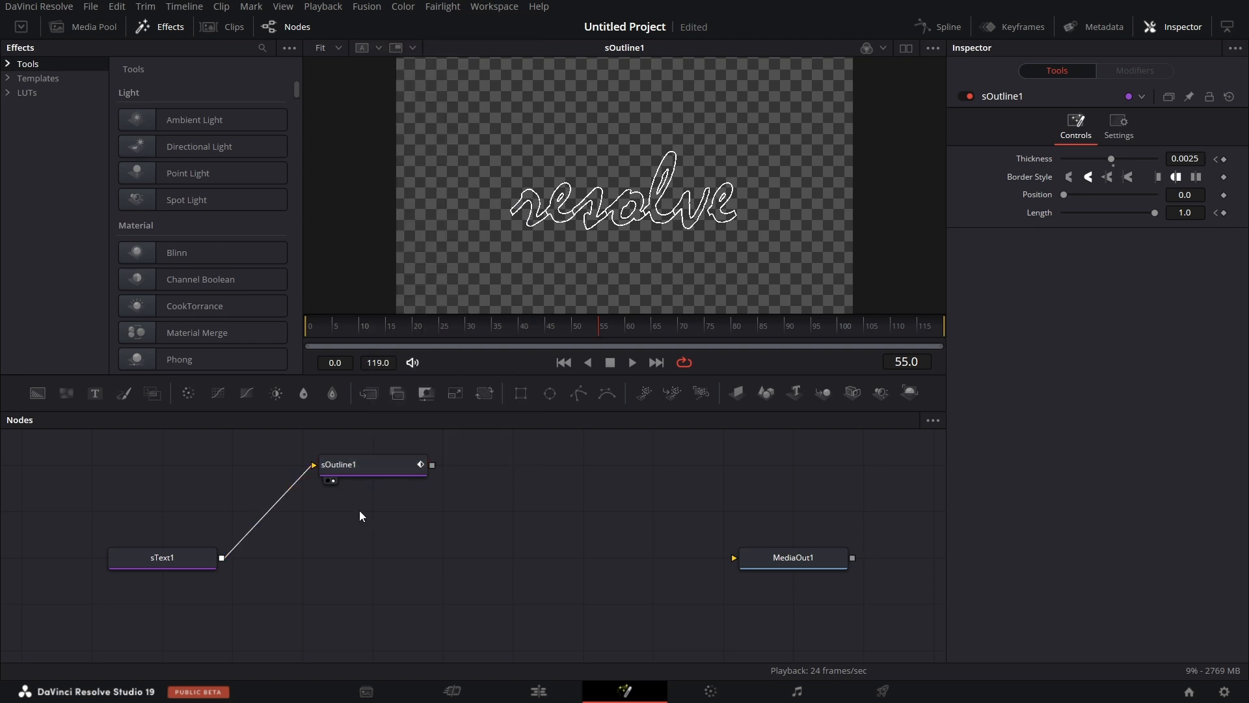
key("ctrl+v")
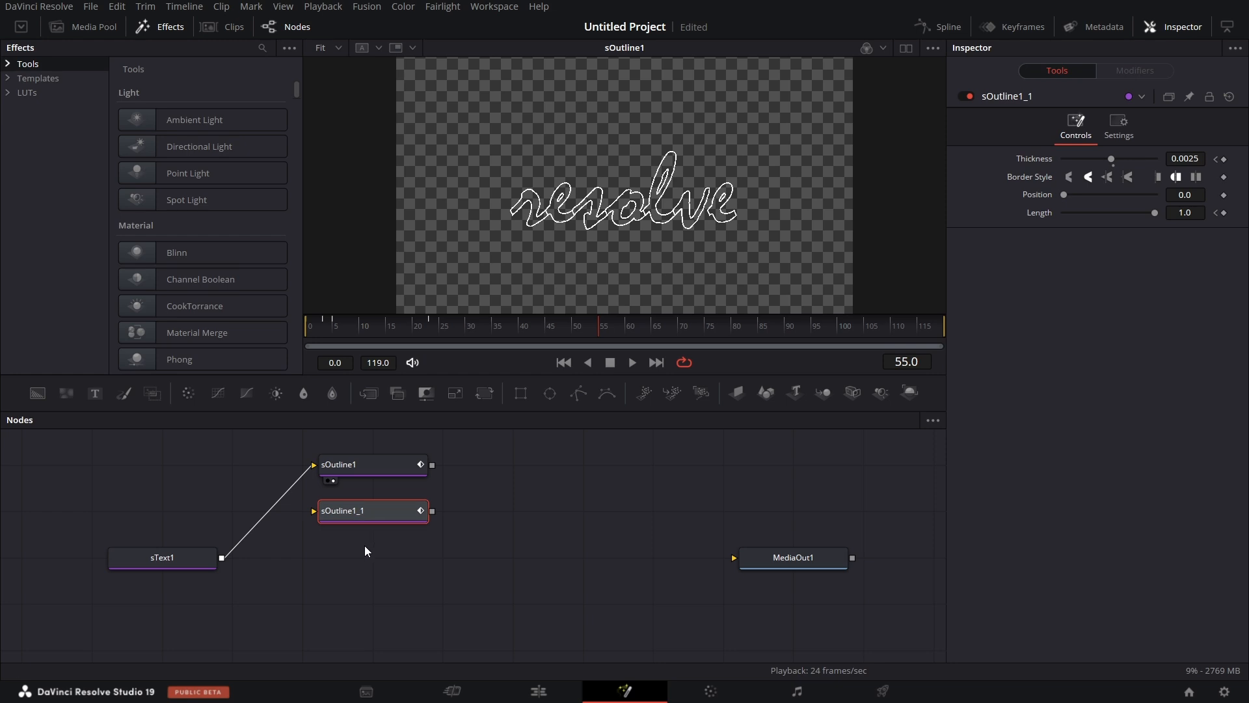
key("ctrl+v")
key("ctrl+v")
key("ctrl+v")
key("ctrl+v")
Connect the output of sText1 to the inputs of all five pasted outline nodes, sOutline1_1 through sOutline1_5.
left_click_drag(221, 527, 322, 478)
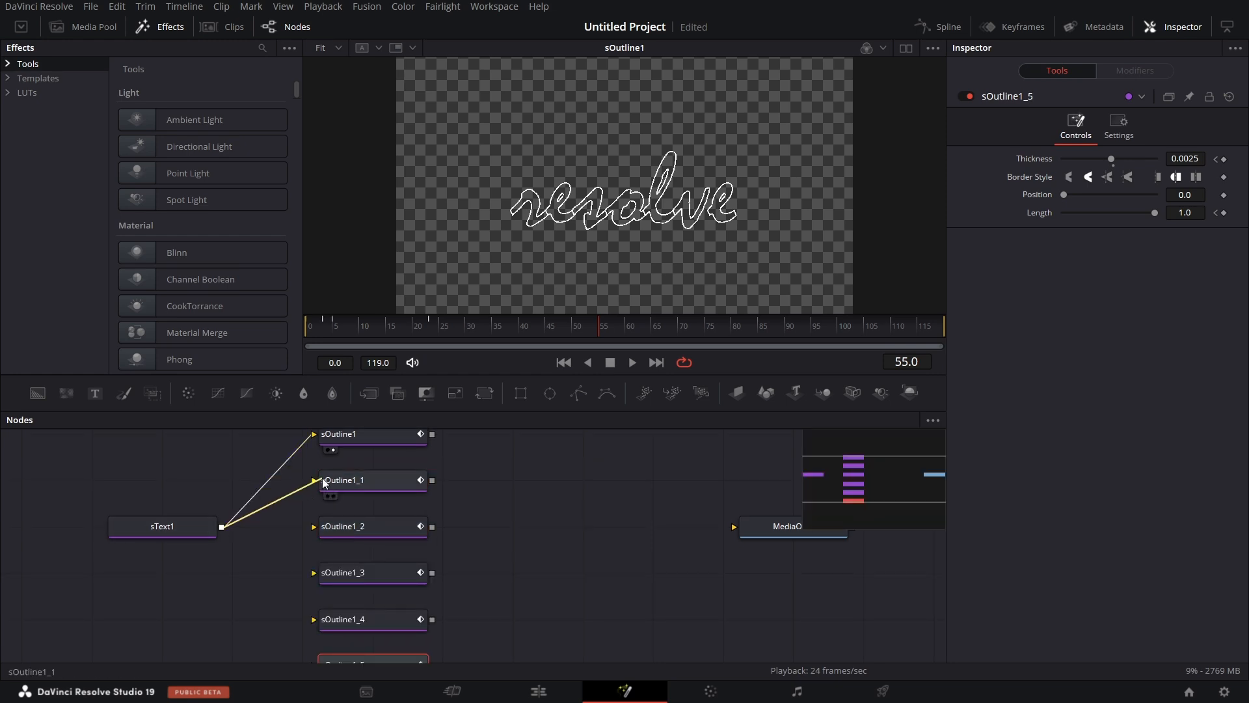
left_click_drag(221, 527, 320, 531)
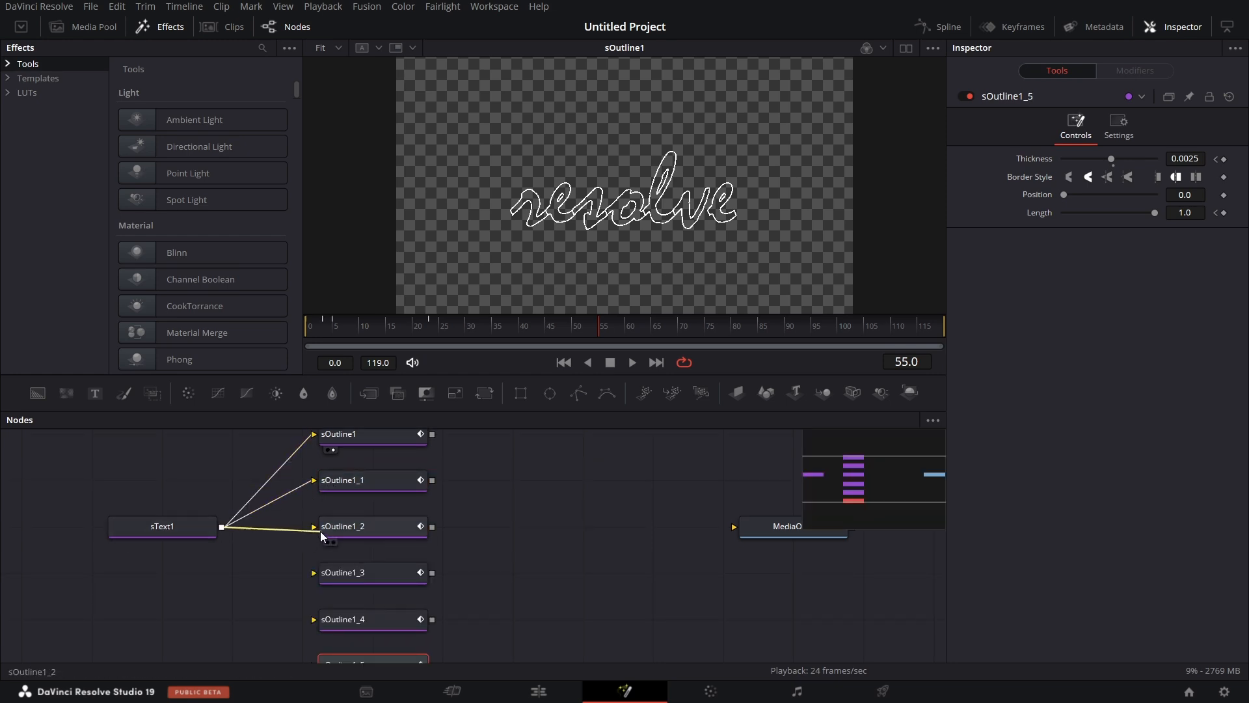
left_click_drag(221, 527, 332, 582)
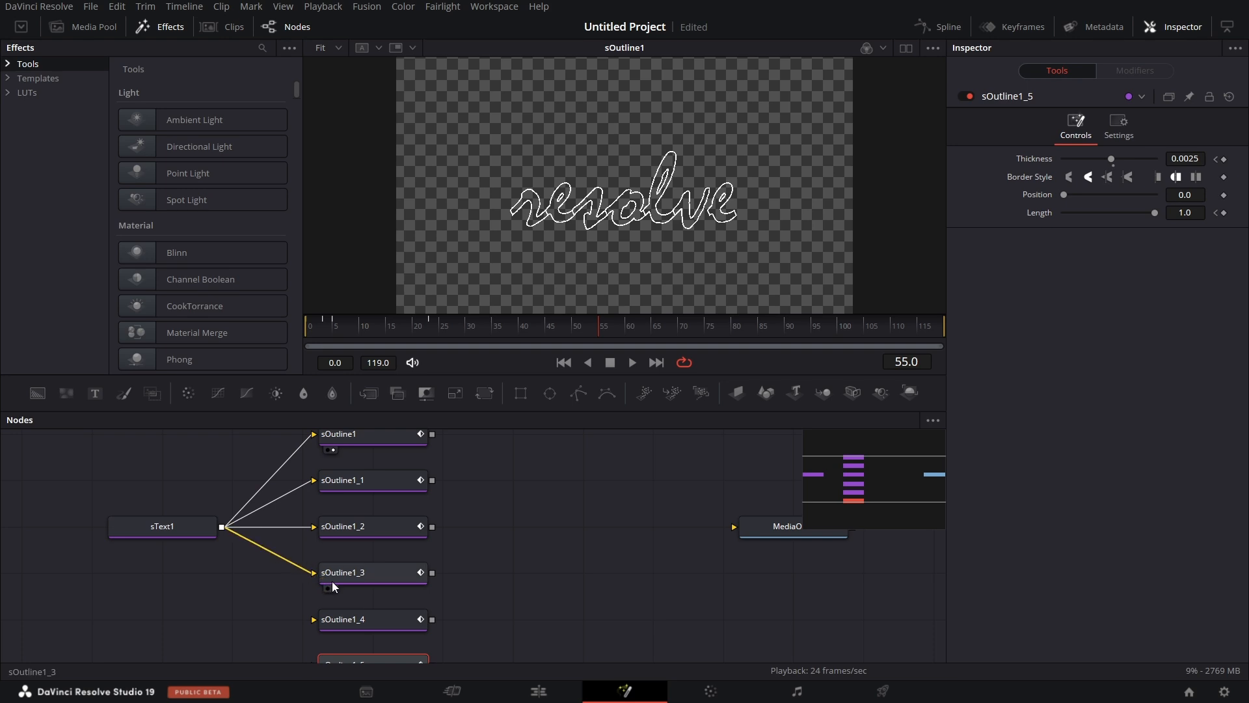
left_click_drag(222, 527, 322, 624)
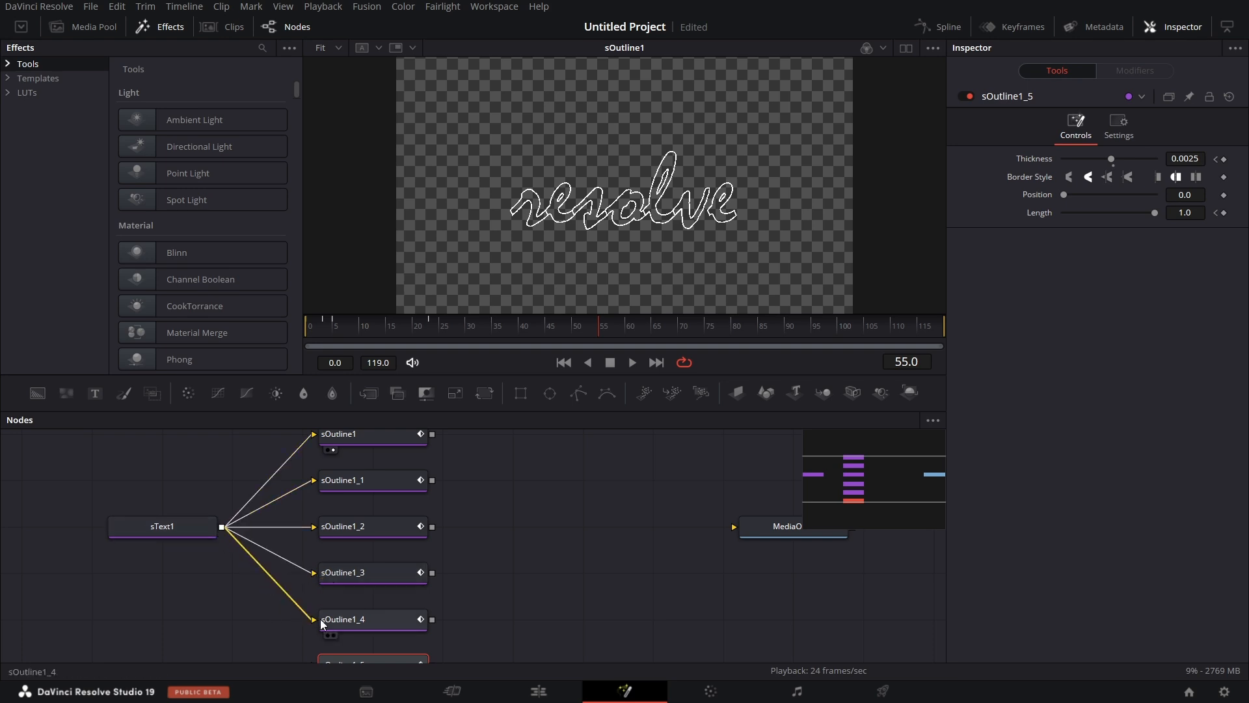
left_click_drag(221, 438, 326, 576)
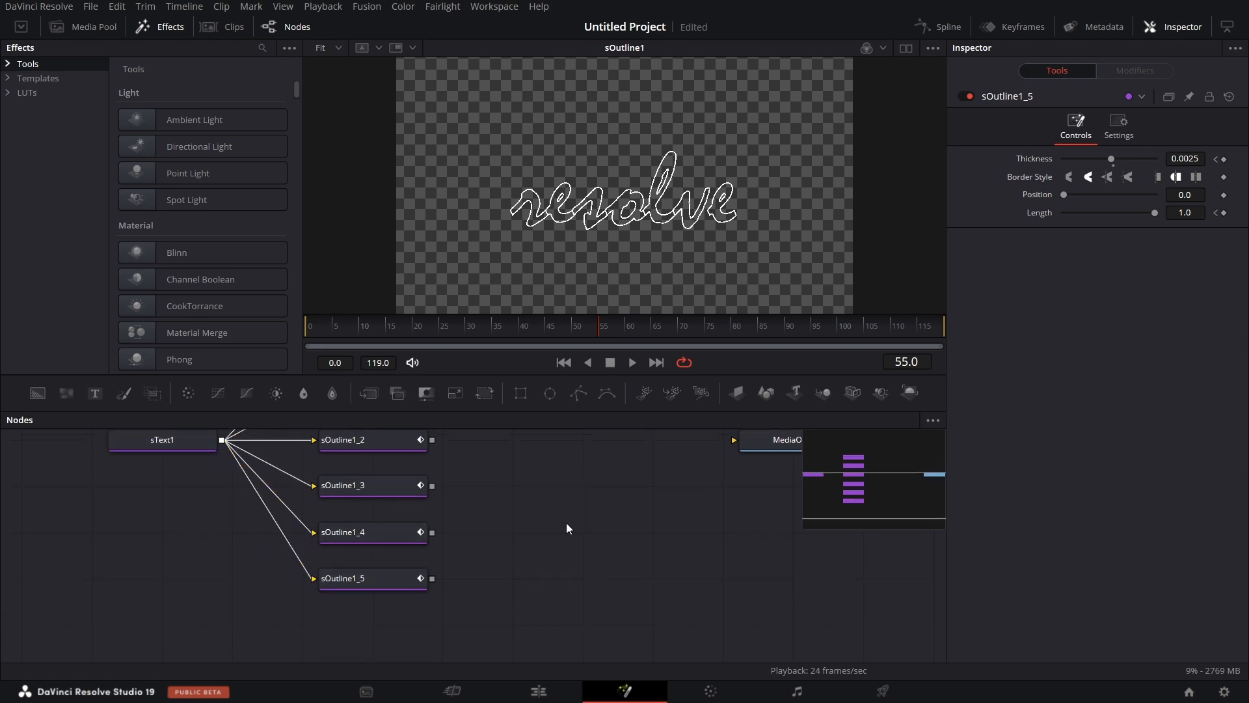
scroll(566, 521, "up", 3)
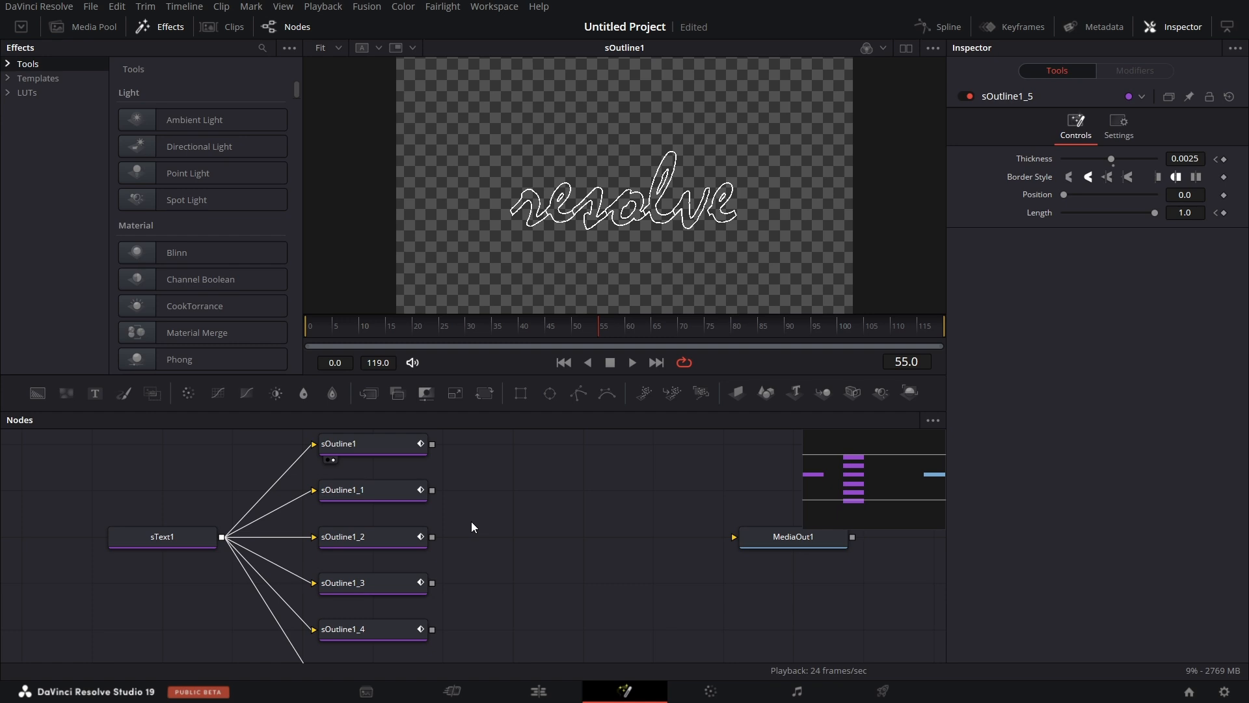
Go to the second Thickness keyframe of sOutline1_3 at frame 5 and set its value to 0.01.
scroll(470, 595, "down", 3)
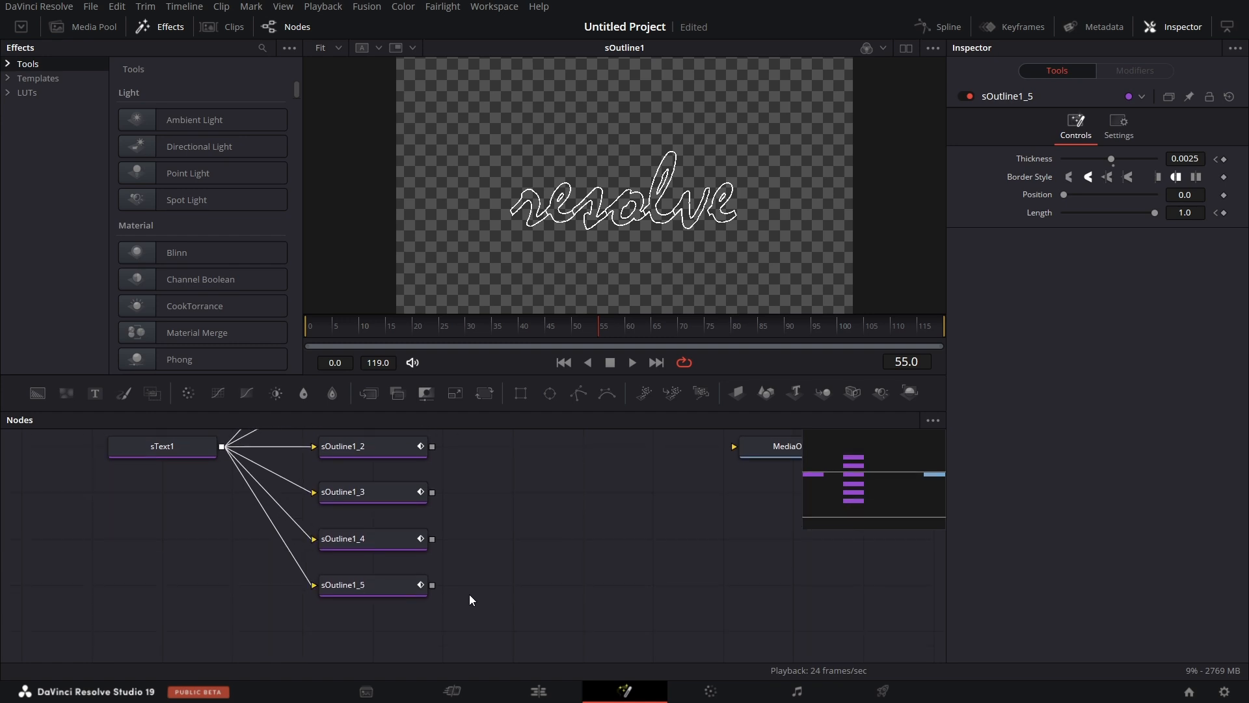
left_click(384, 493)
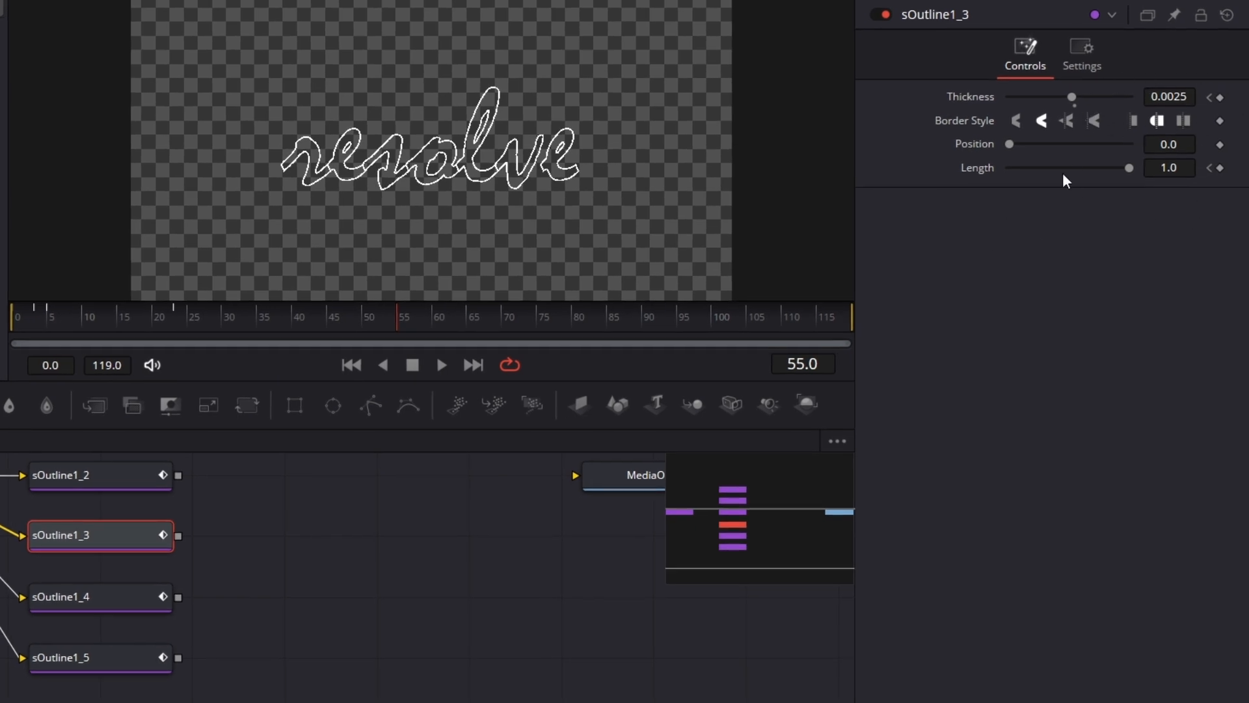
left_click(1208, 95)
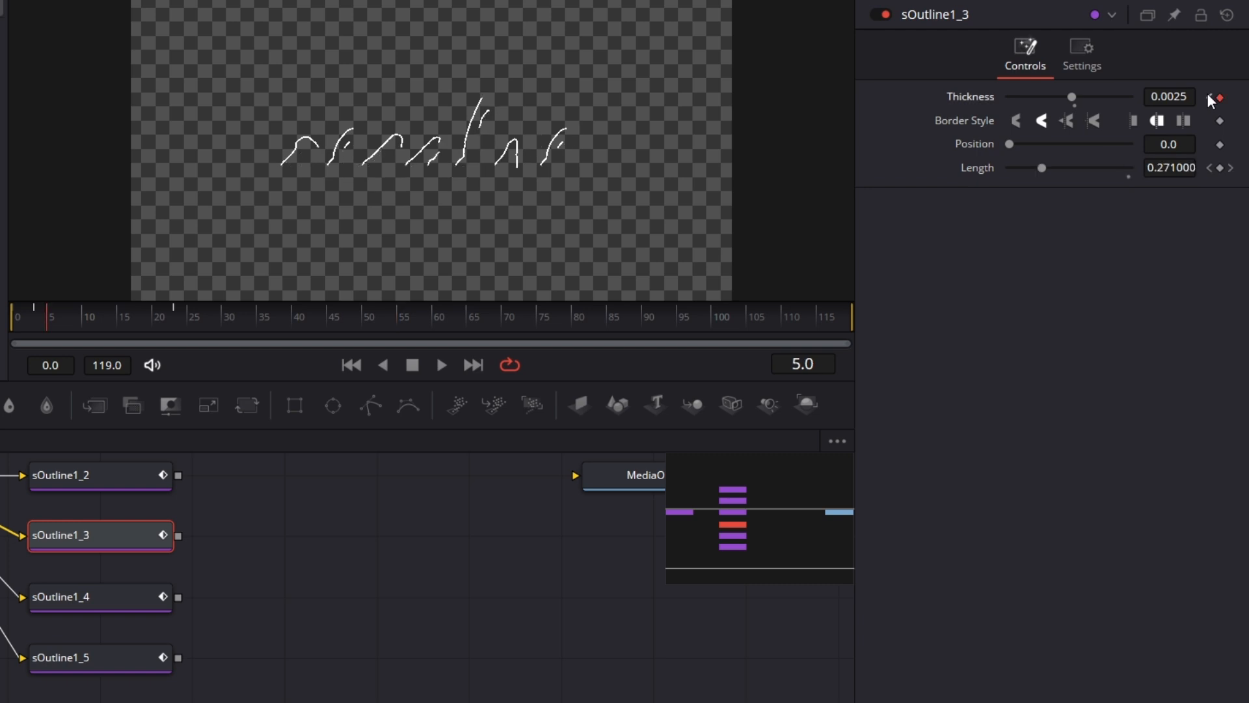
left_click(1209, 97)
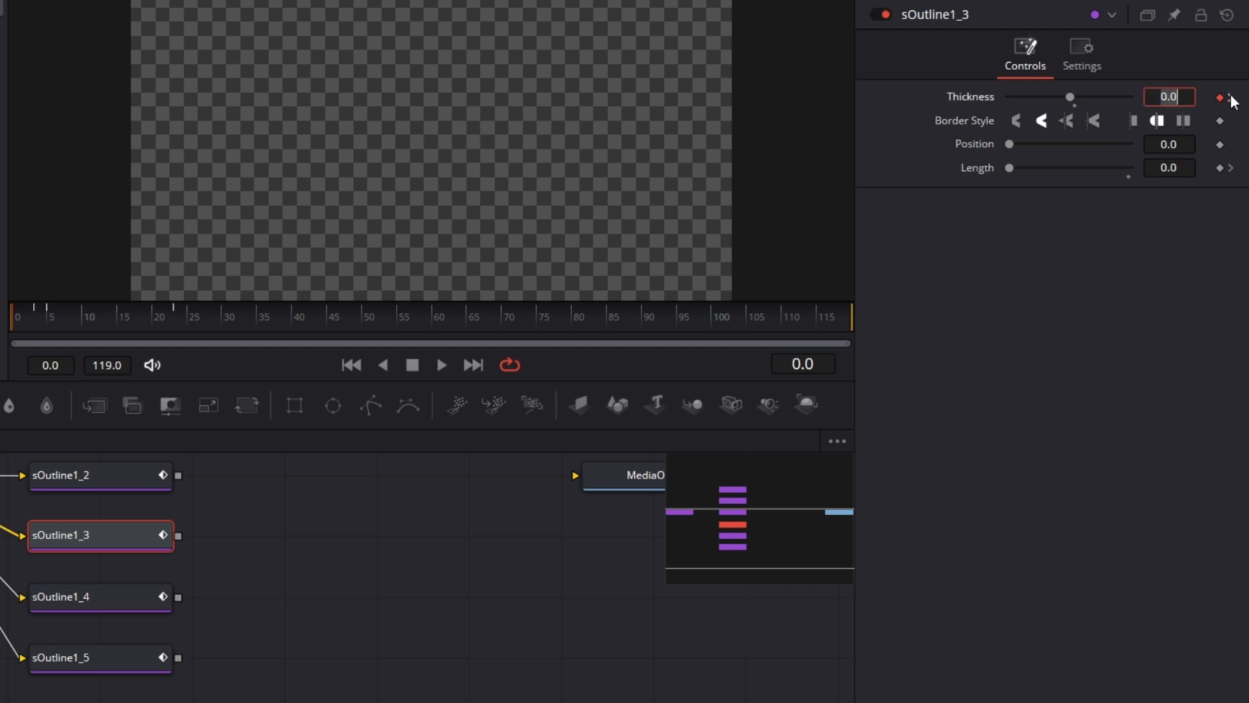
left_click(1231, 98)
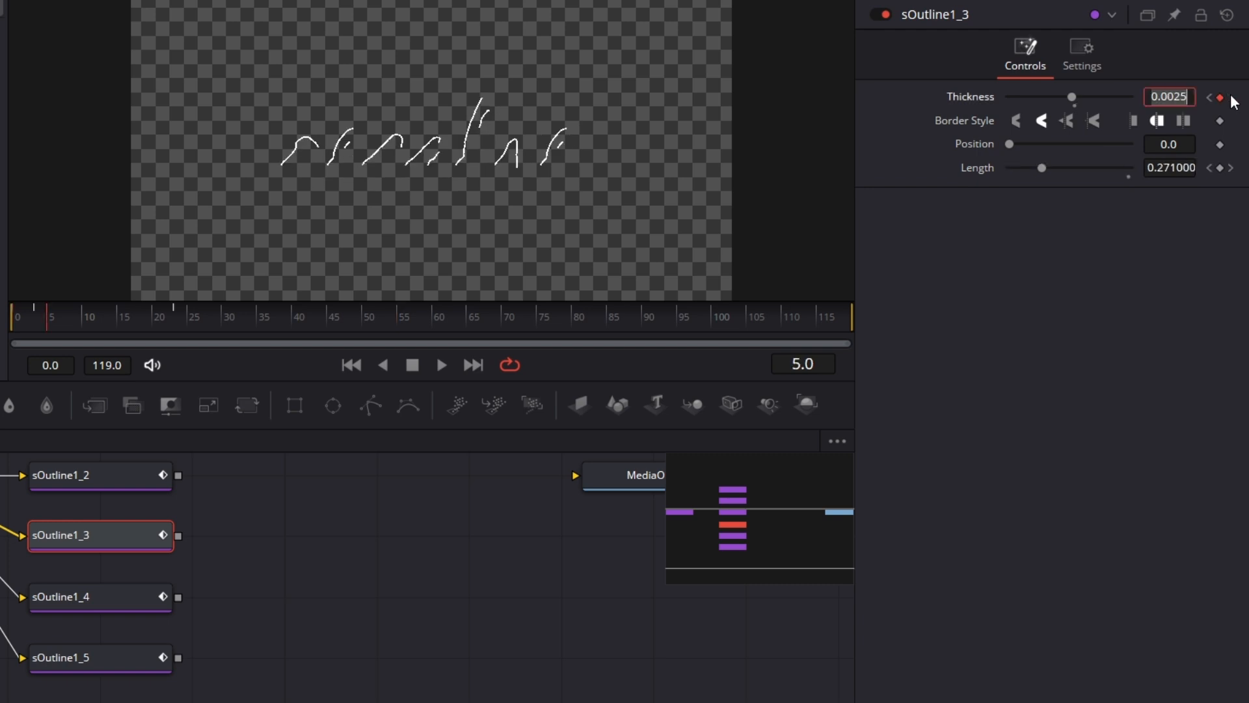
left_click(1192, 97)
key("BackSpace")
key("BackSpace")
type("1")
key("Tab")
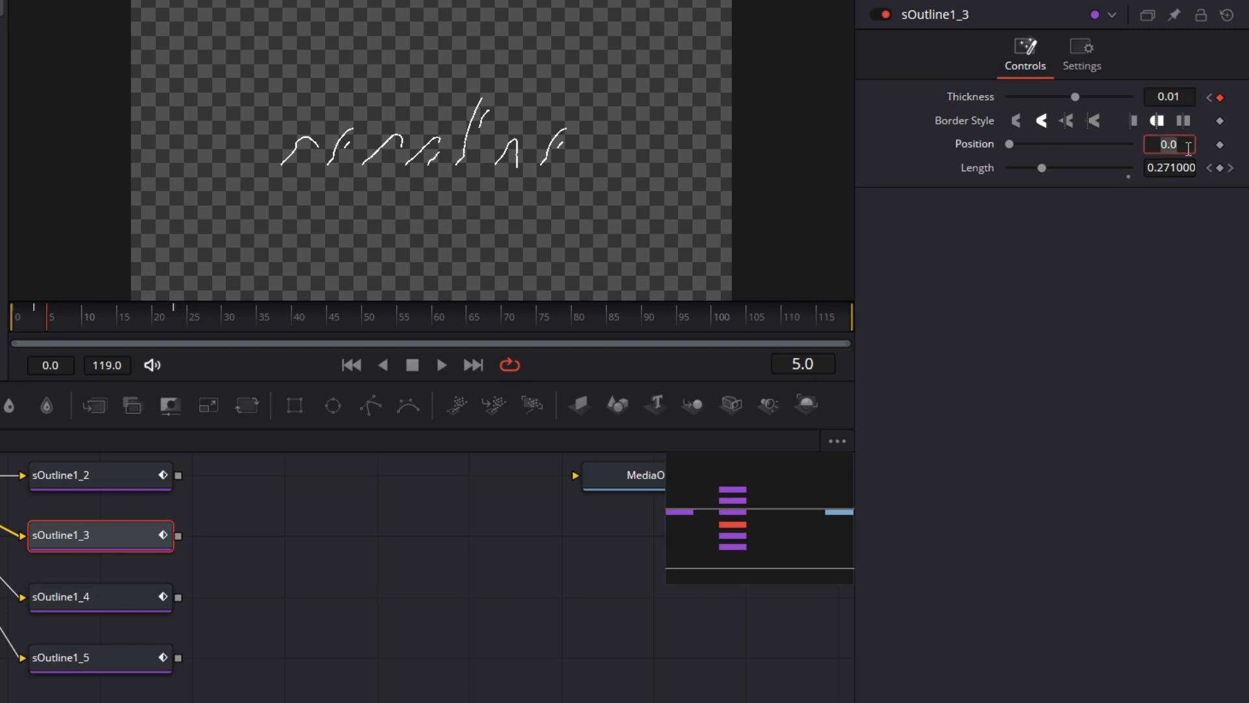
Set the frame 5 Thickness keyframe of sOutline1_4 to 0.01.
left_click(115, 598)
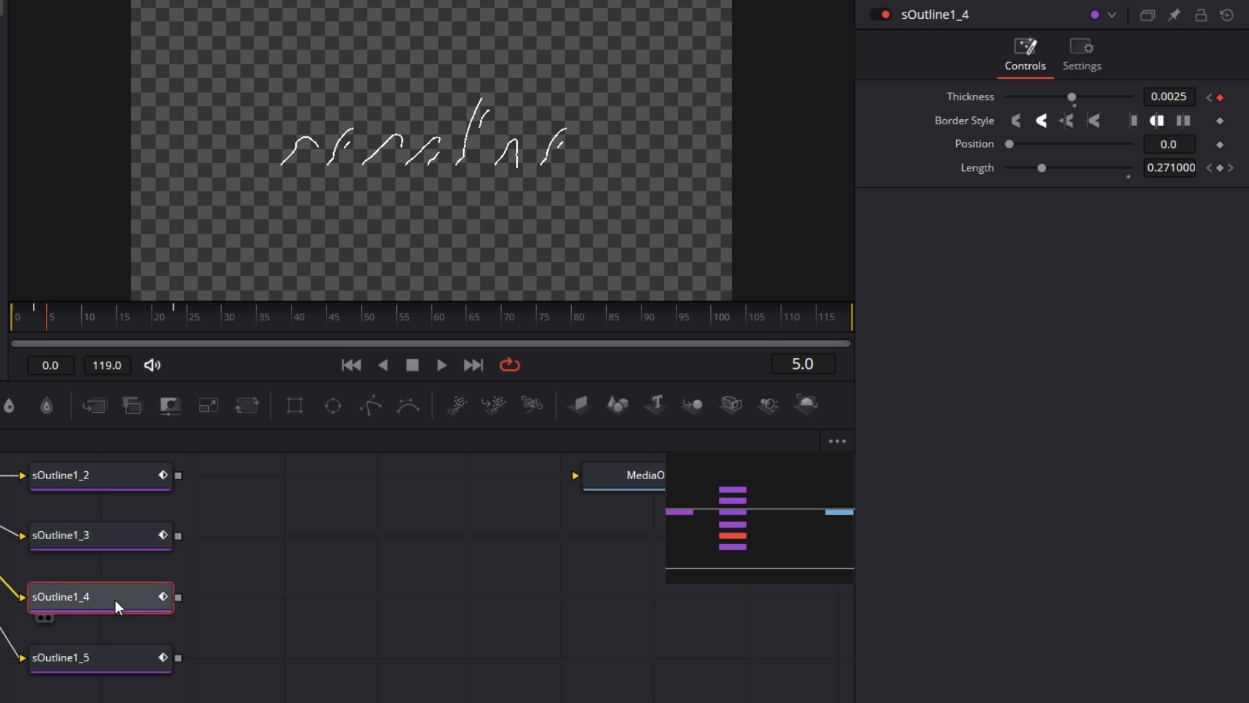
left_click(1211, 98)
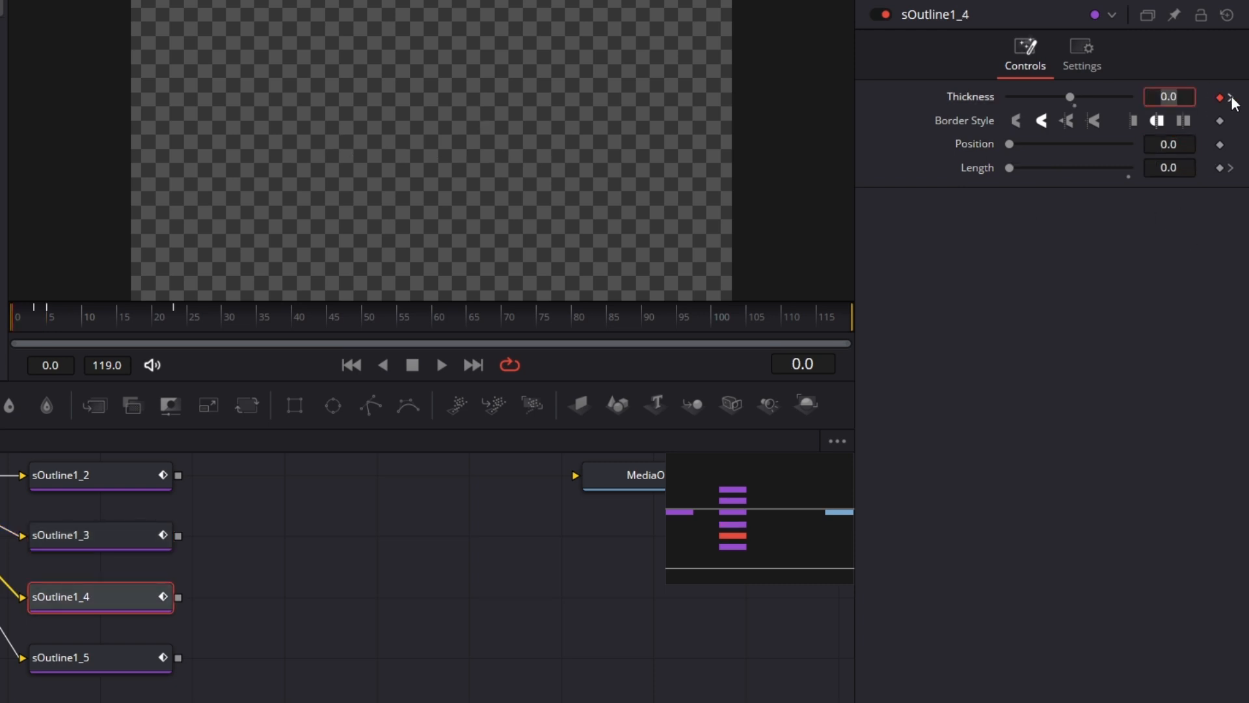
left_click(1231, 98)
left_click(1191, 96)
key("BackSpace")
key("BackSpace")
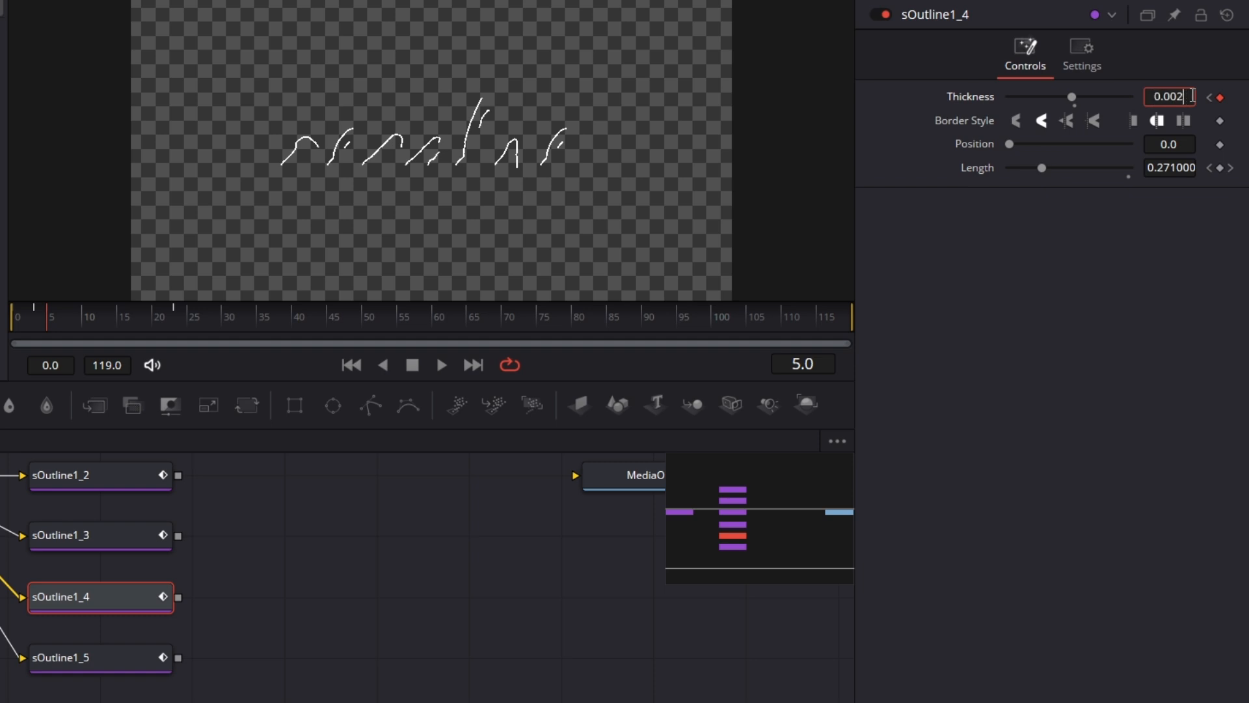
key("BackSpace")
type("1")
key("Tab")
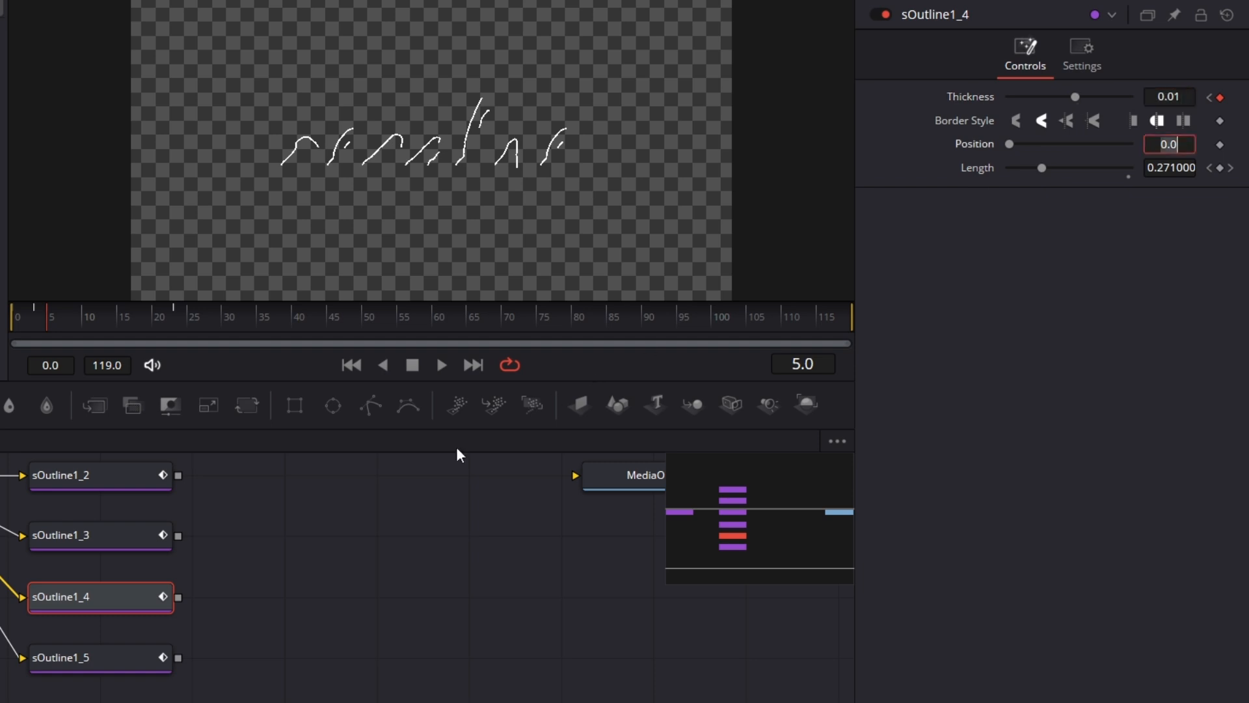
Set the frame 5 Thickness keyframe of sOutline1_5 to 0.01.
left_click(120, 664)
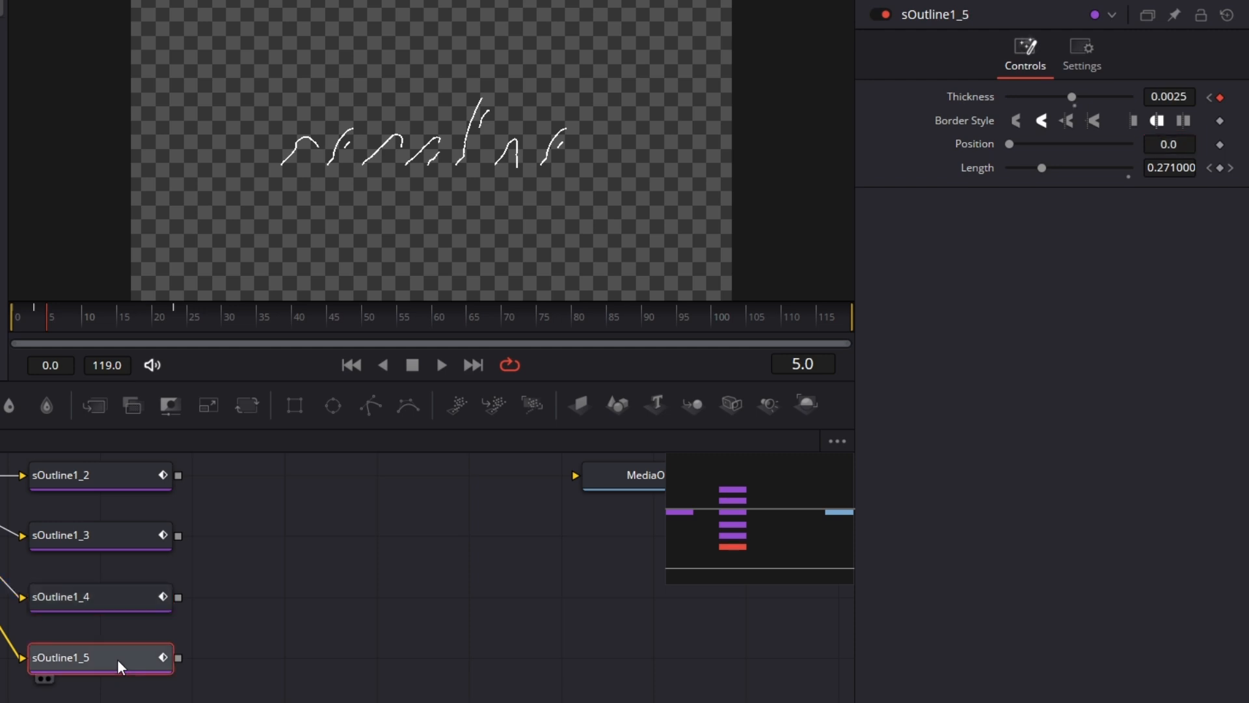
left_click(1209, 99)
left_click(1231, 98)
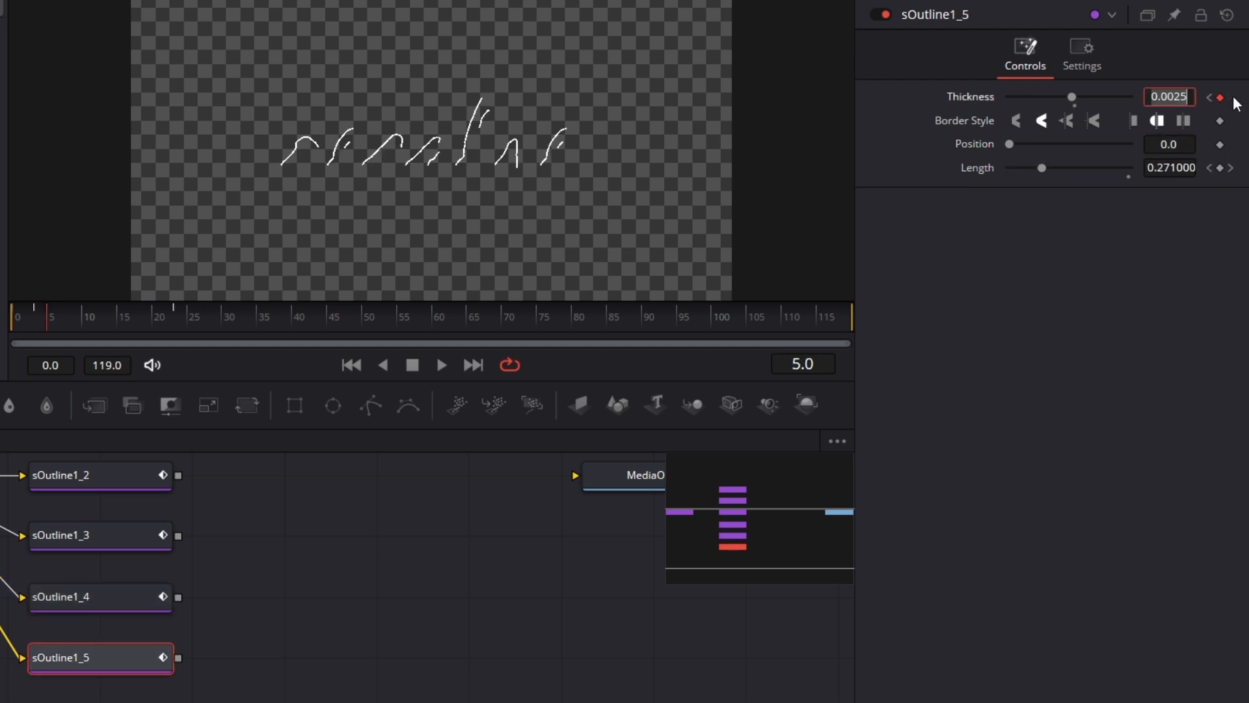
left_click(1184, 97)
key("BackSpace")
key("BackSpace")
key("BackSpace")
type("1")
key("Tab")
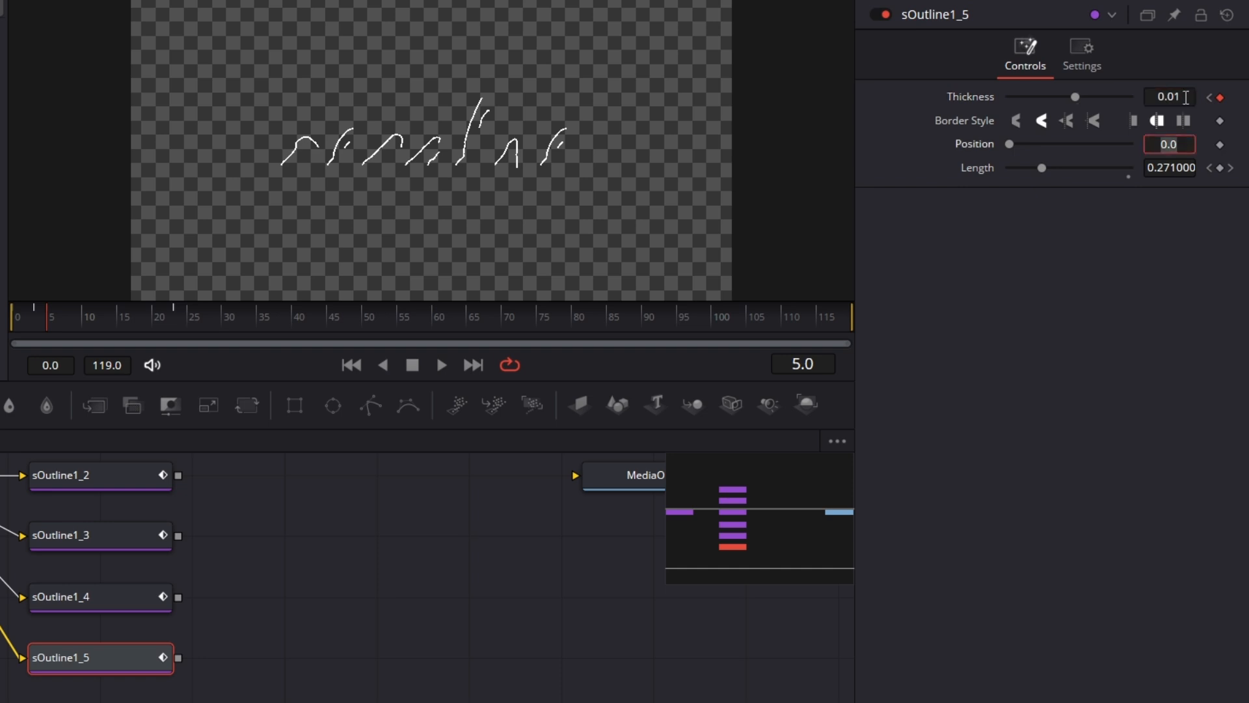
Show sOutline1_5 in the viewer, try a Thickness of 0.1 at frame 5 and settle on 0.03.
left_click_drag(106, 665, 458, 128)
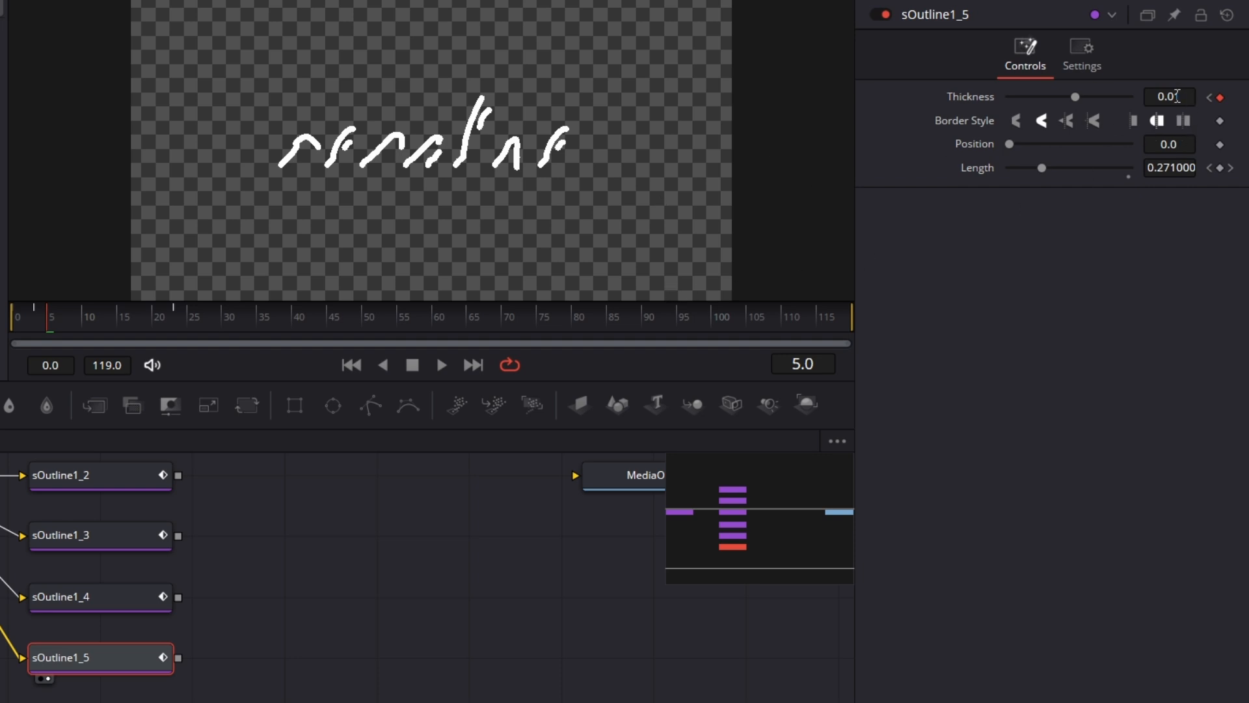
left_click(1174, 97)
key("BackSpace")
key("Tab")
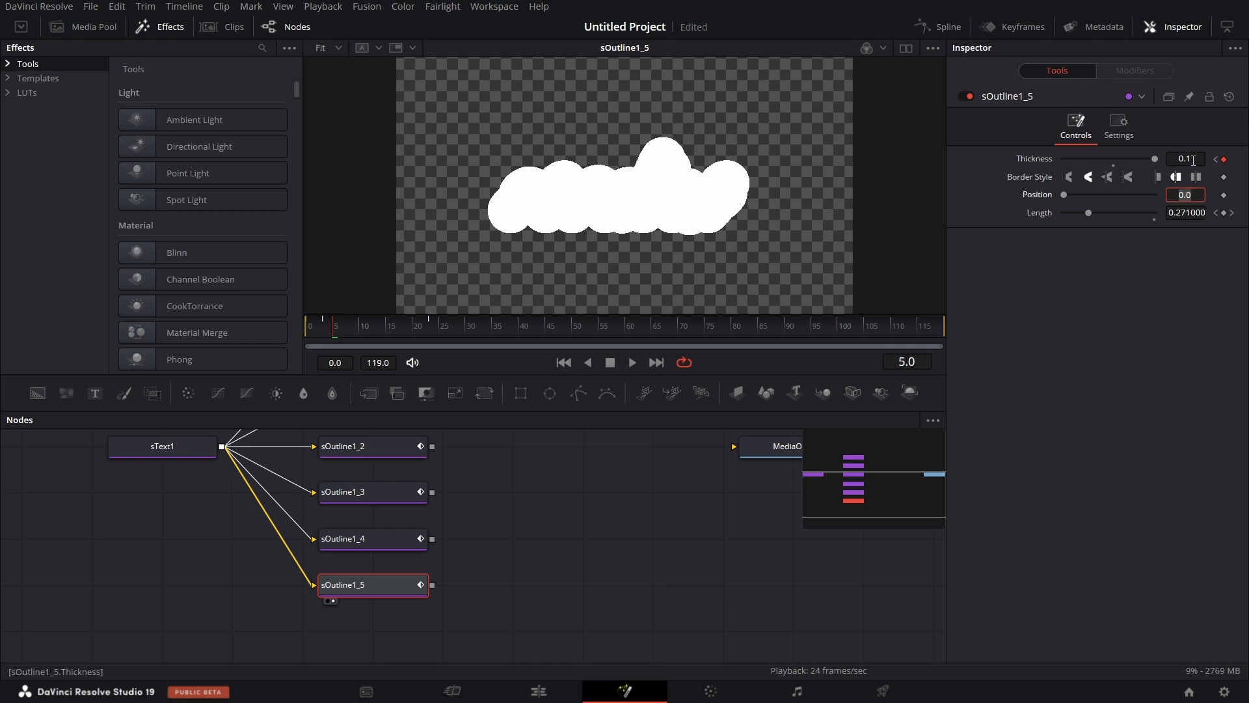
left_click(1193, 159)
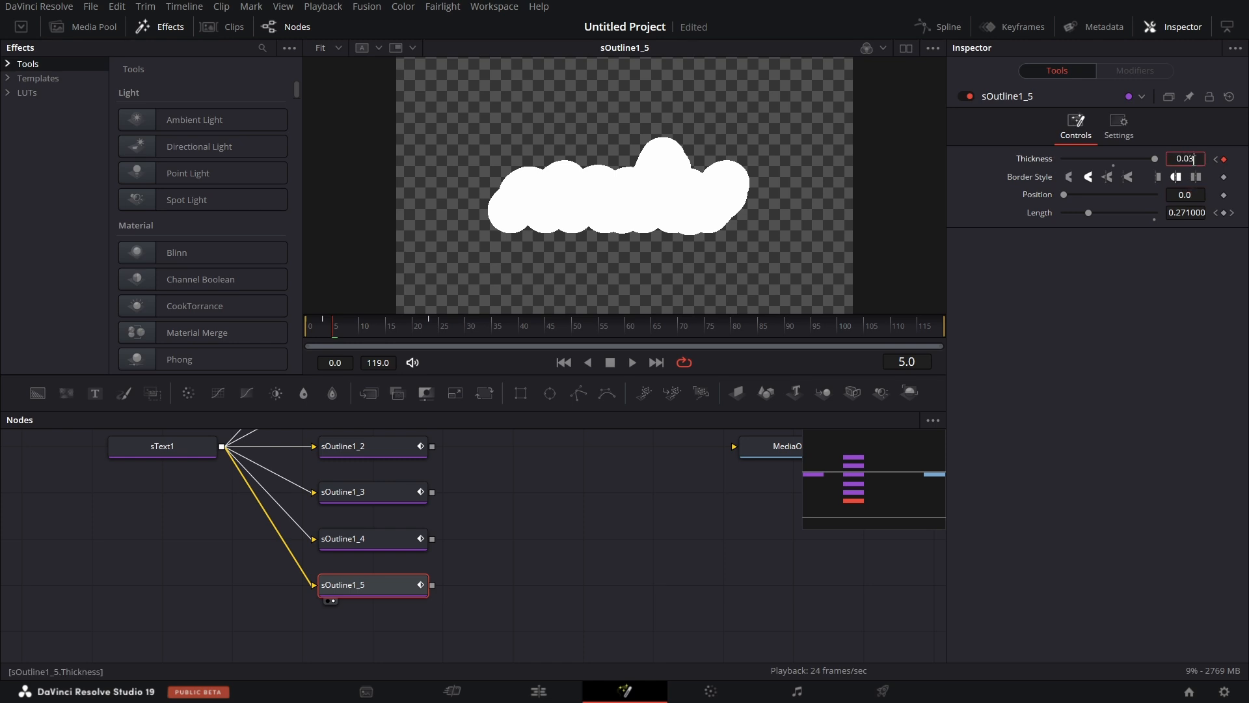
key("Tab")
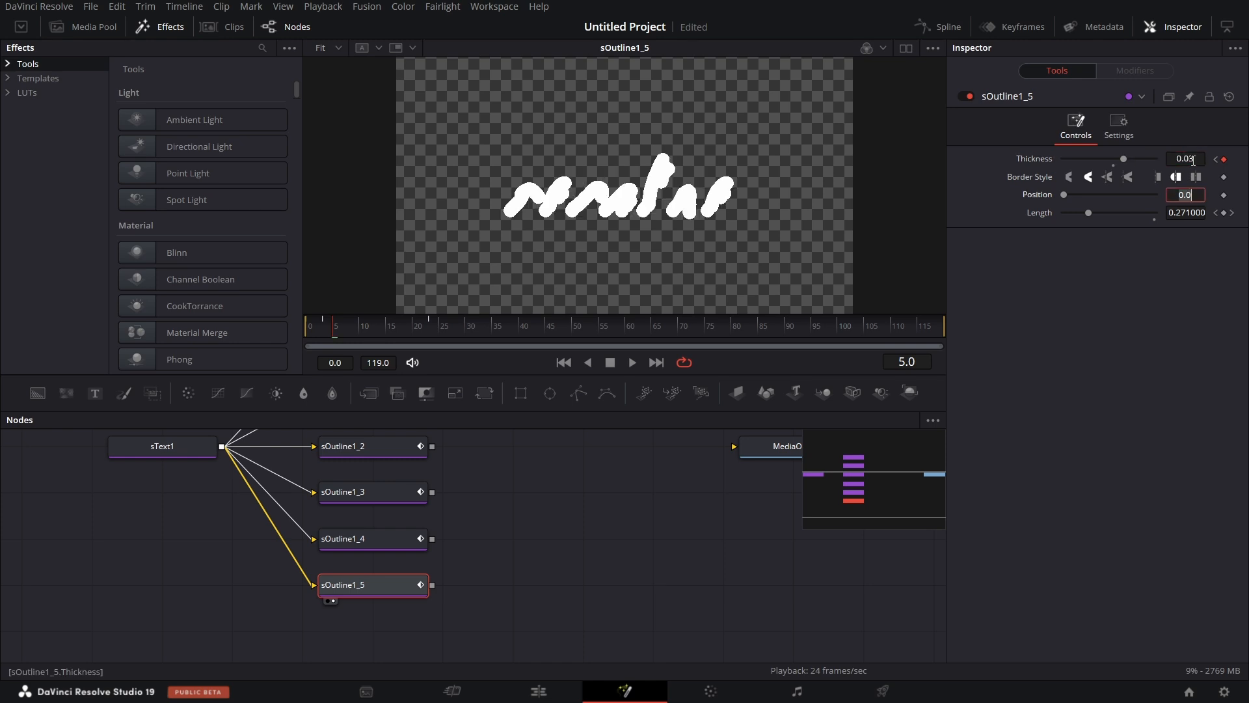
Set the frame 5 Thickness keyframes of sOutline1_4 and sOutline1_3 to 0.03 as well.
left_click(371, 541)
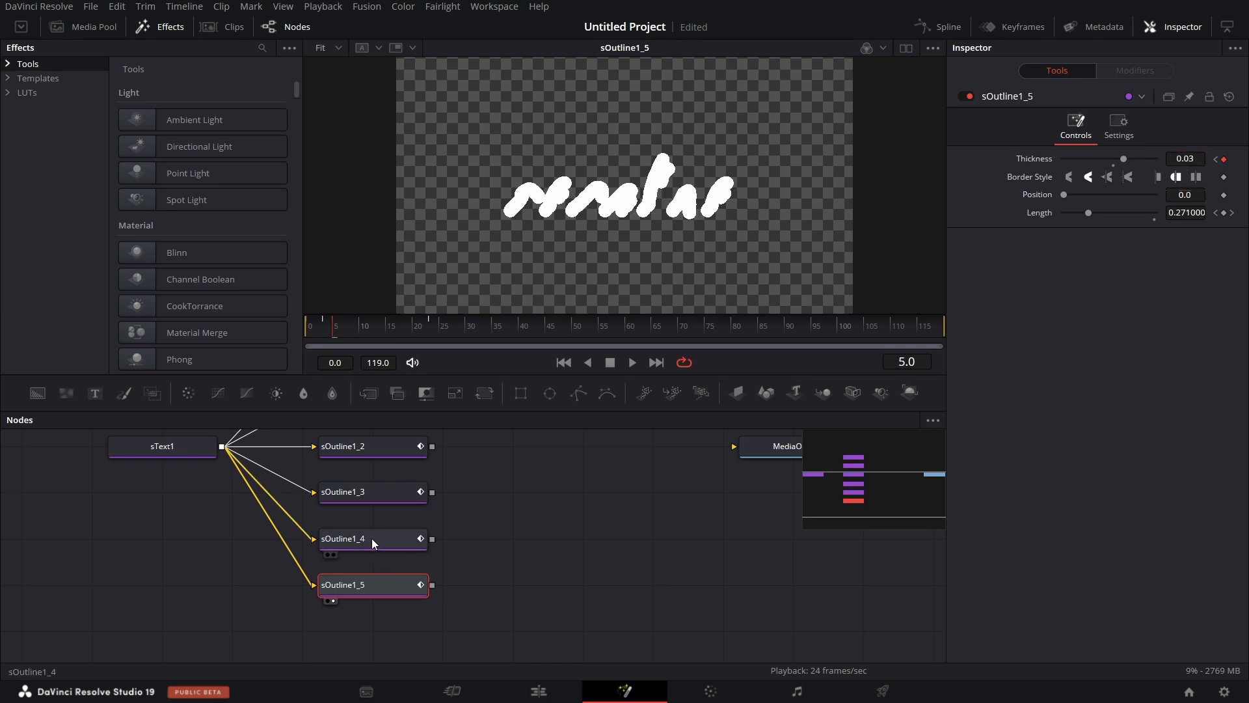
left_click(1198, 157)
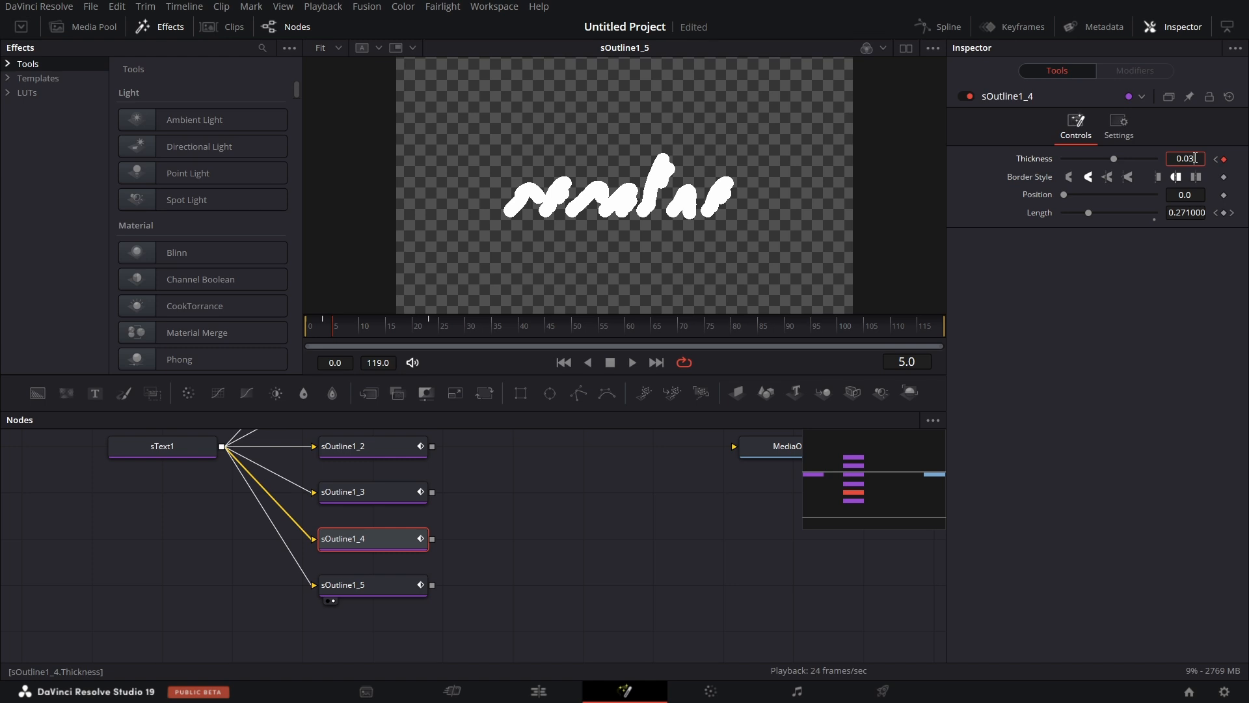
left_click(396, 496)
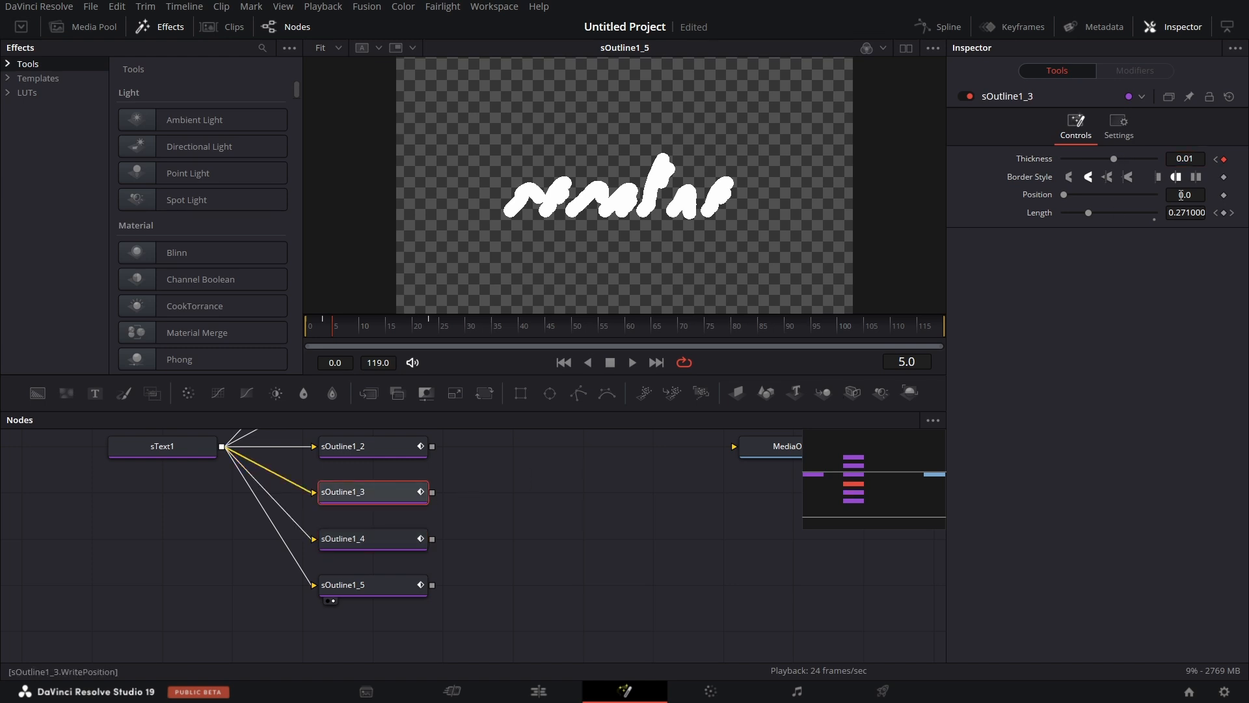
left_click(1196, 159)
key("Tab")
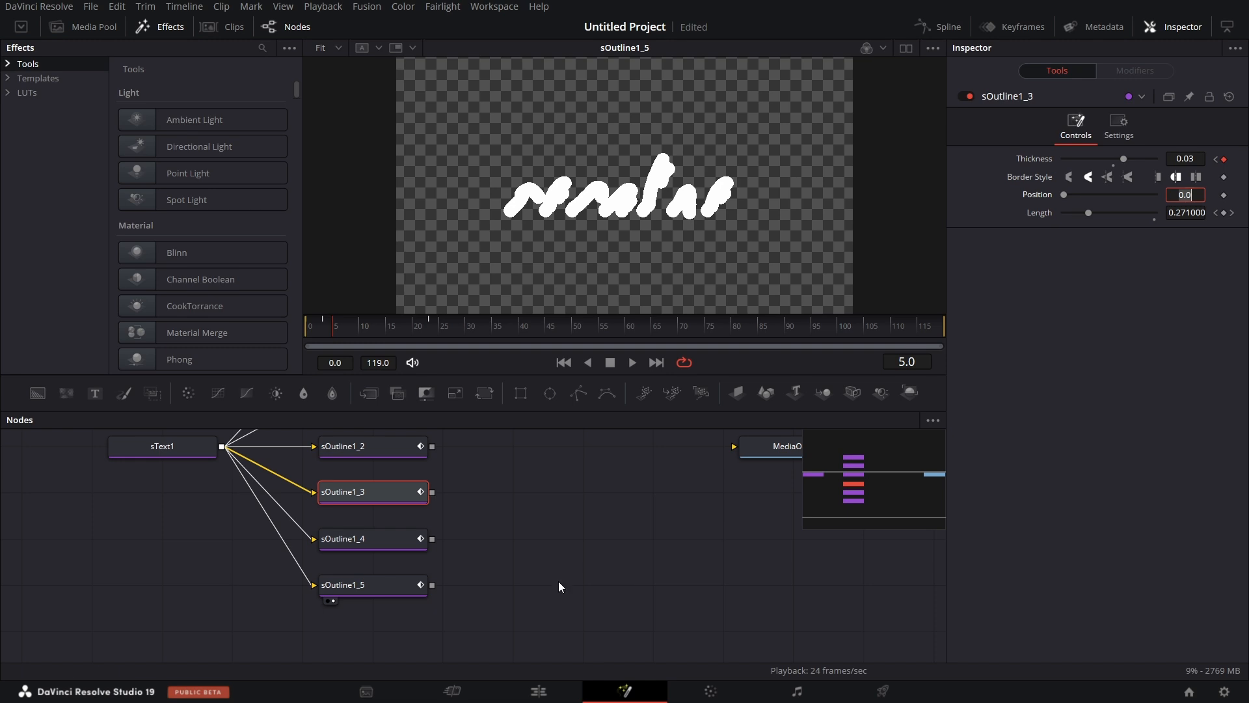
scroll(497, 551, "up", 2)
scroll(497, 557, "up", 1)
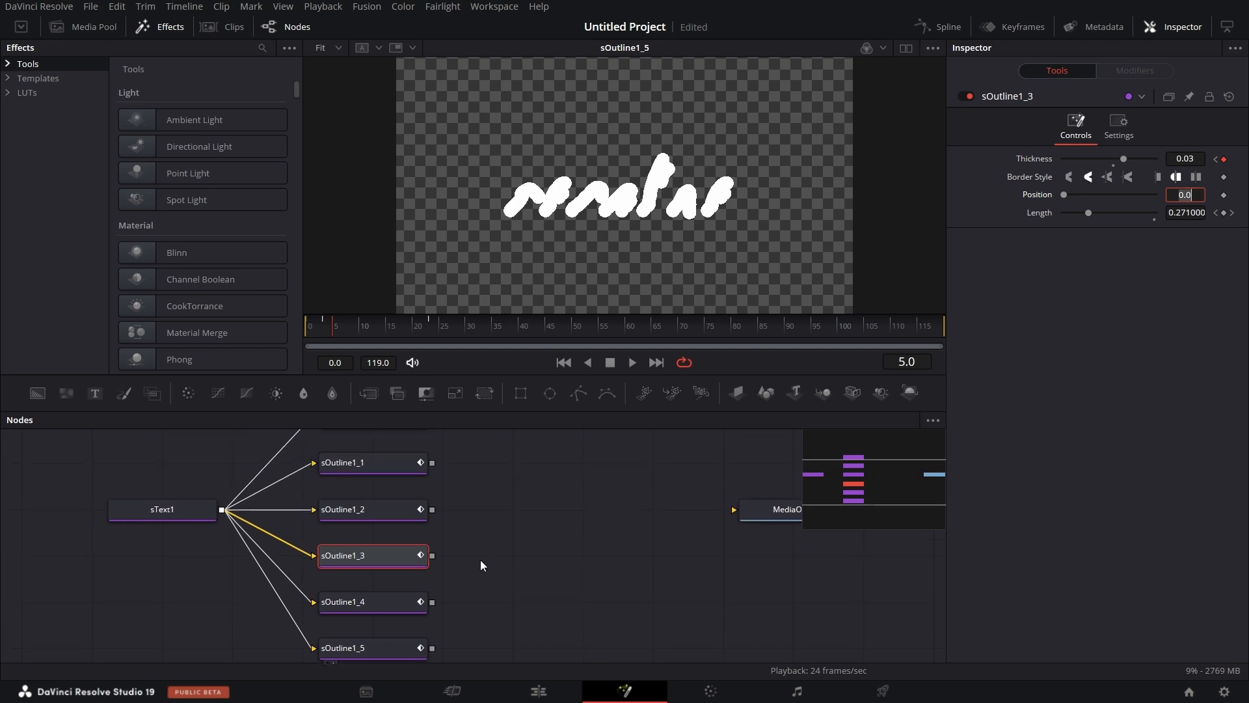
scroll(480, 561, "up", 2)
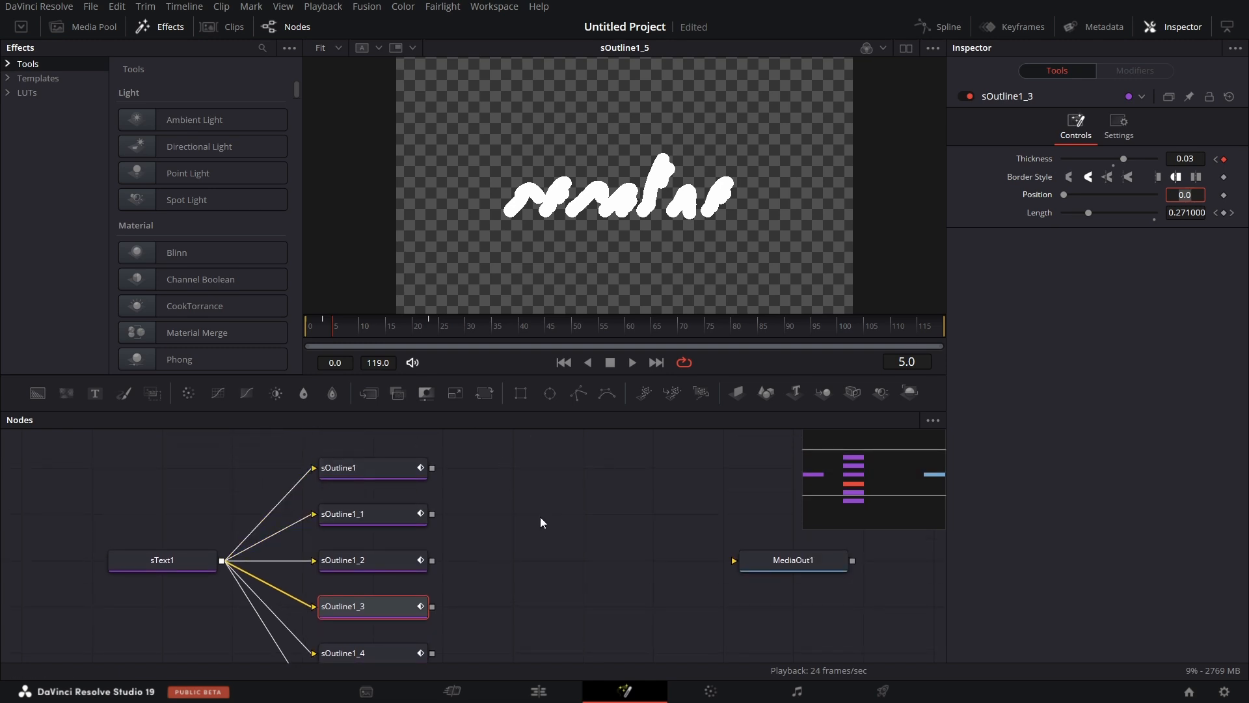
Add an sRender node beside sOutline1 in the node graph.
scroll(540, 518, "down", 1)
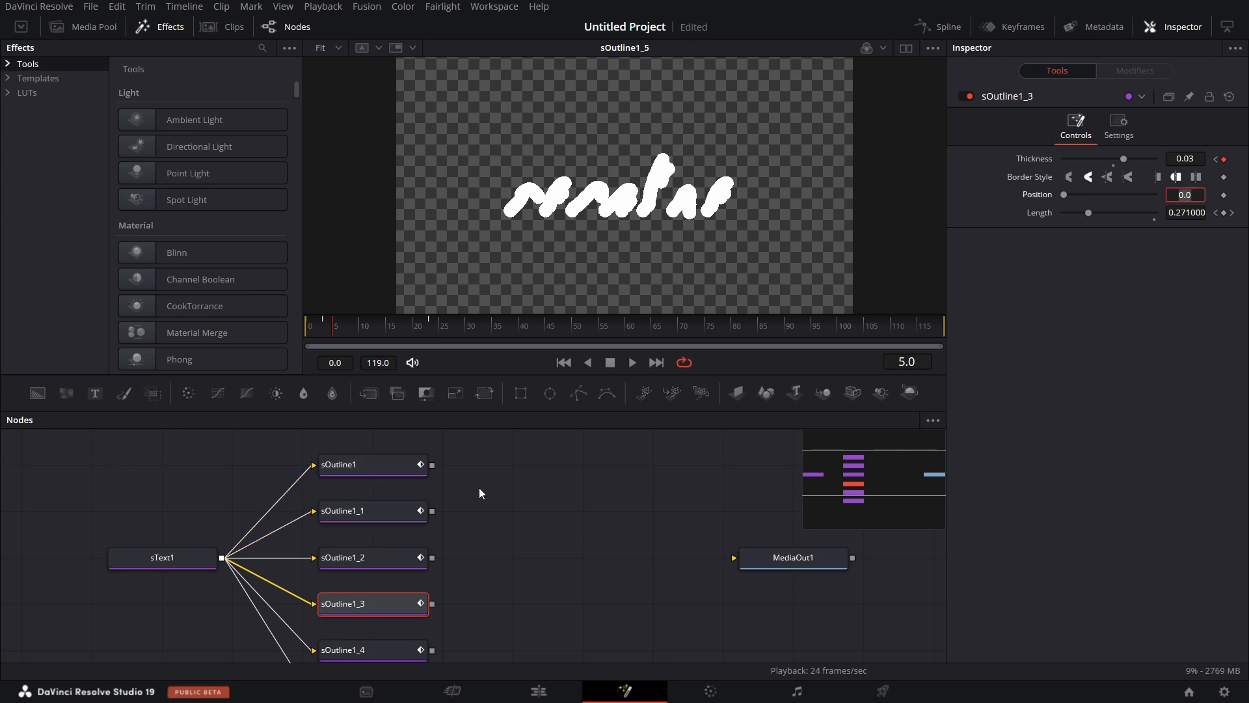
scroll(479, 488, "down", 5)
scroll(480, 492, "up", 4)
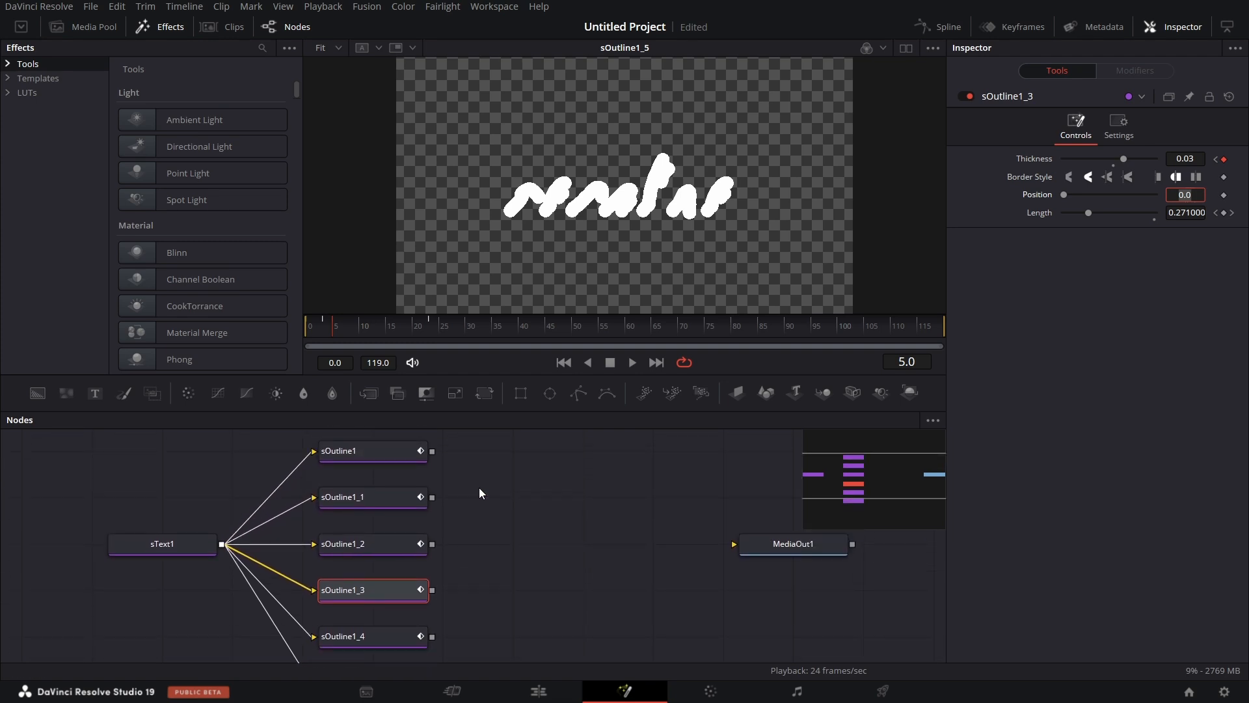
left_click_drag(491, 410, 494, 333)
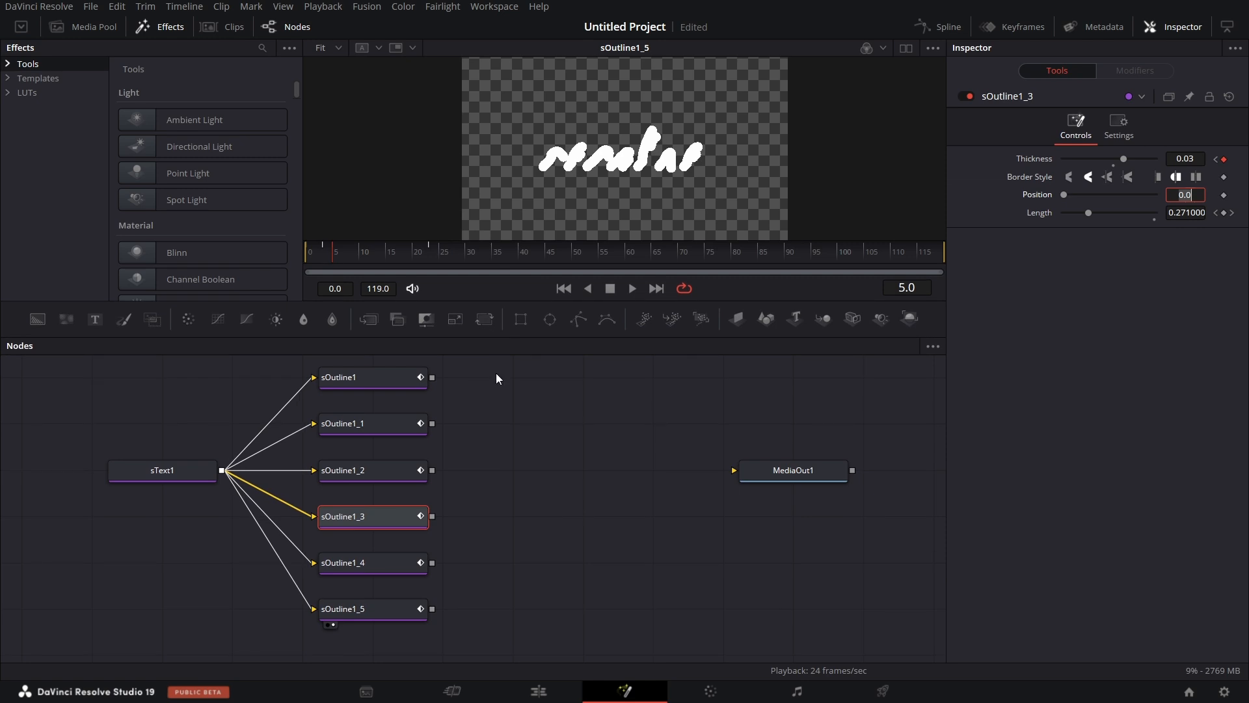
scroll(506, 439, "up", 1)
left_click(519, 393)
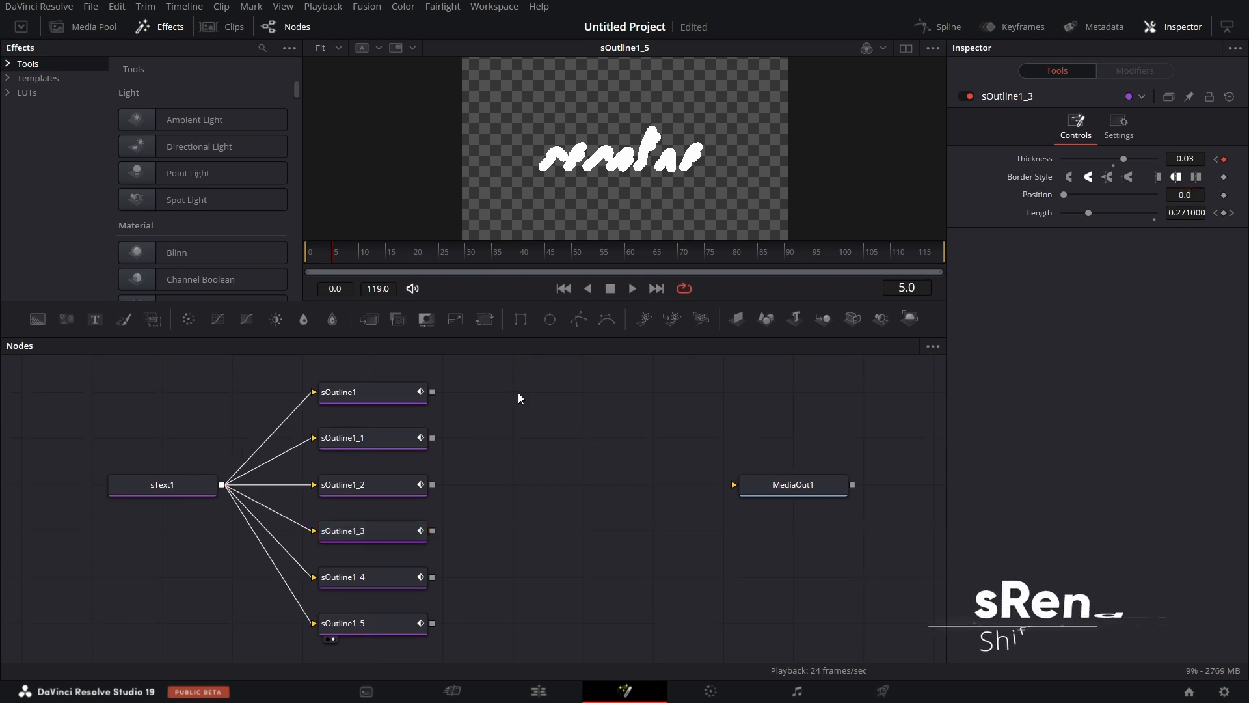
key("shift+space")
type("sout")
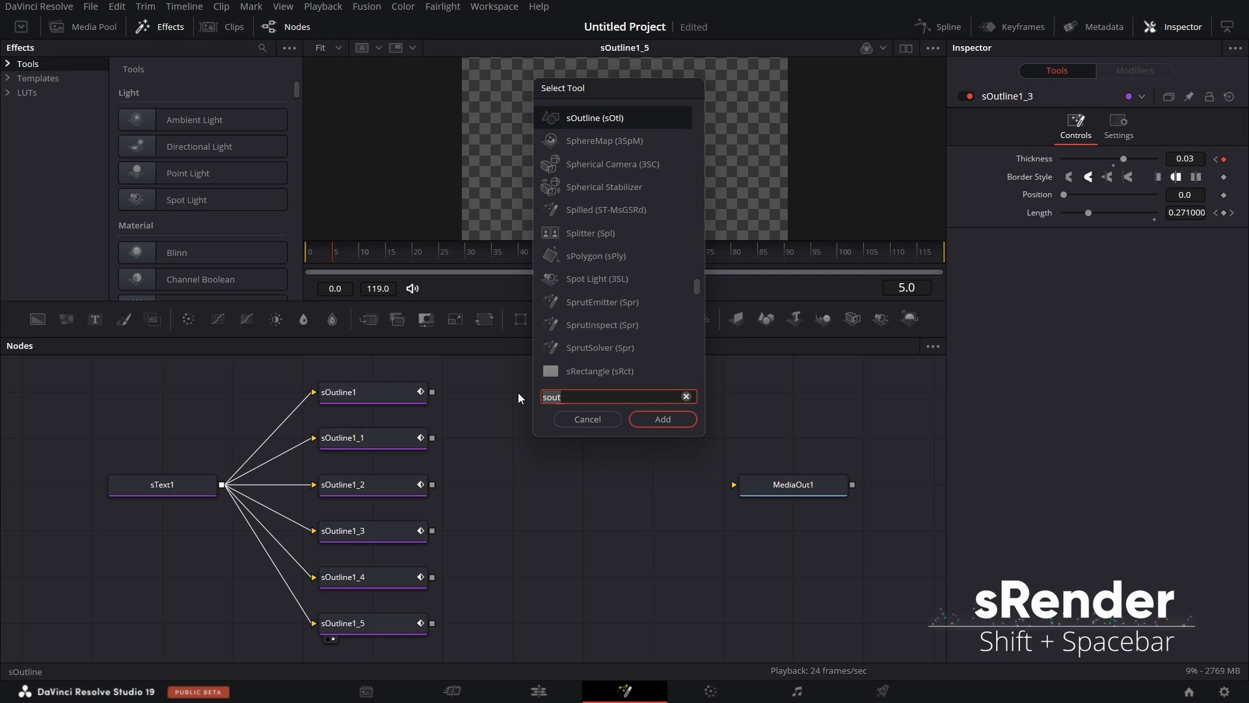
type("srend")
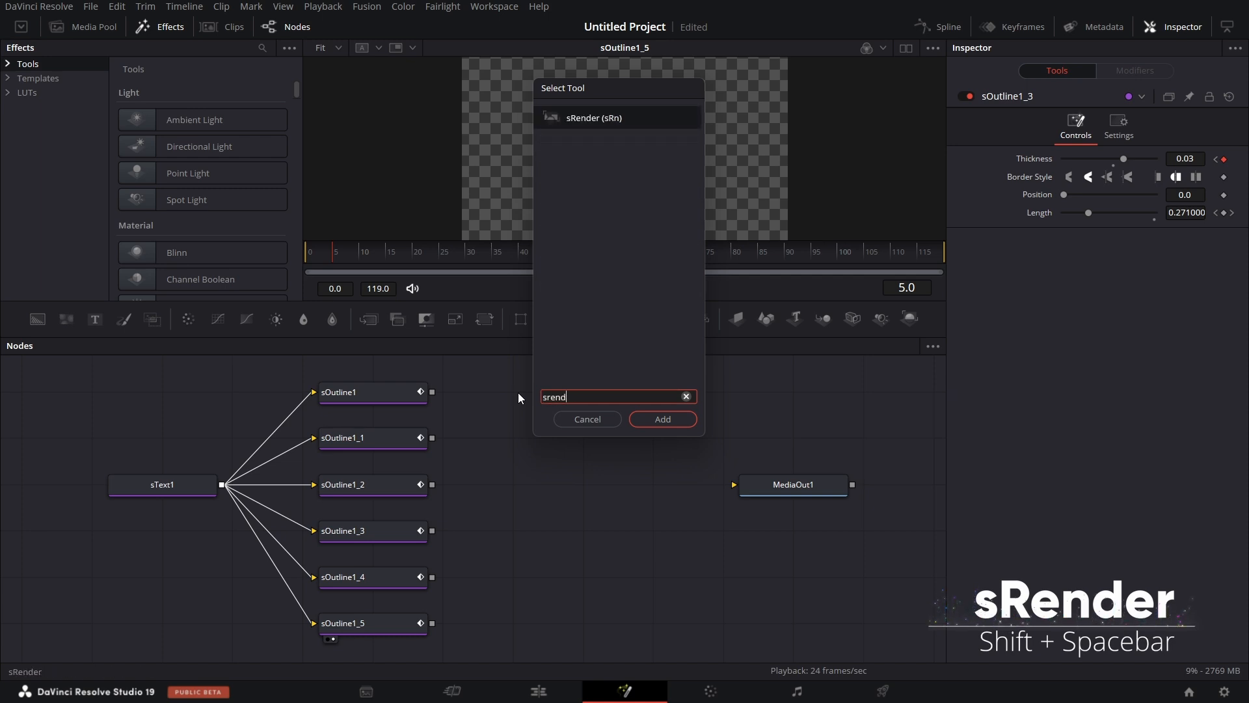
key("Return")
Copy sRender1 and paste five copies in a column, one beside each of sOutline1_1 through sOutline1_5.
right_click(524, 393)
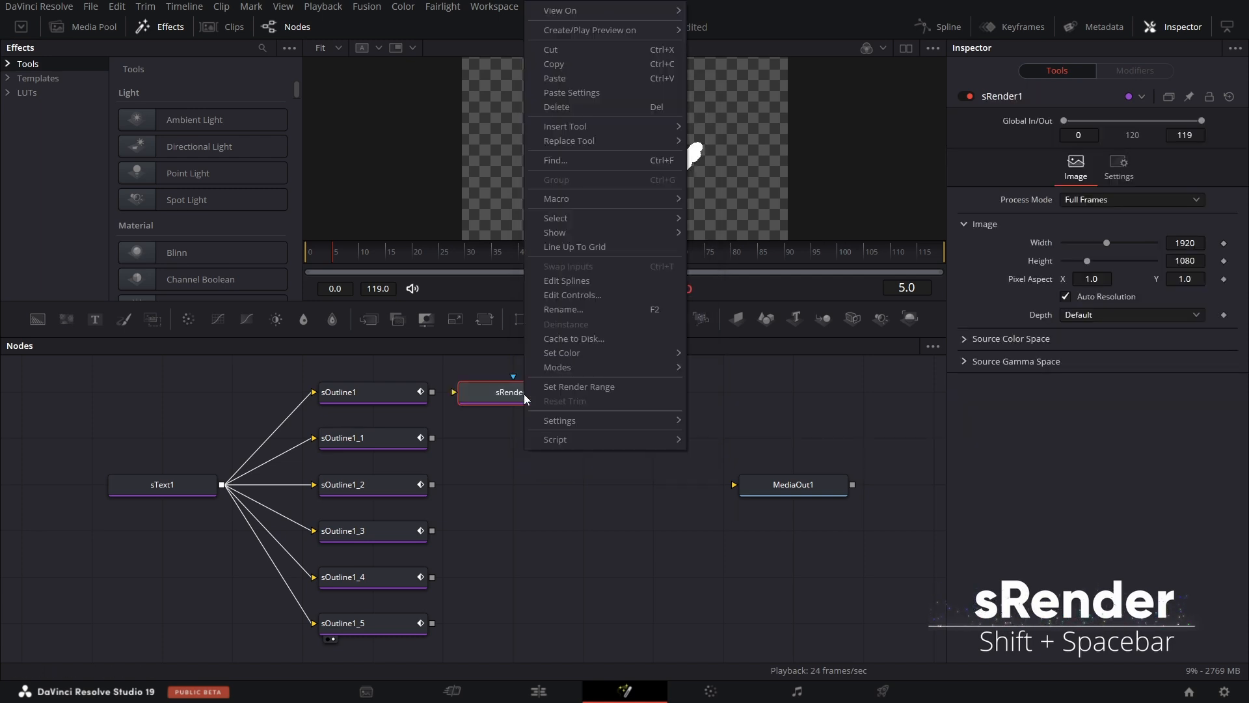
left_click(593, 68)
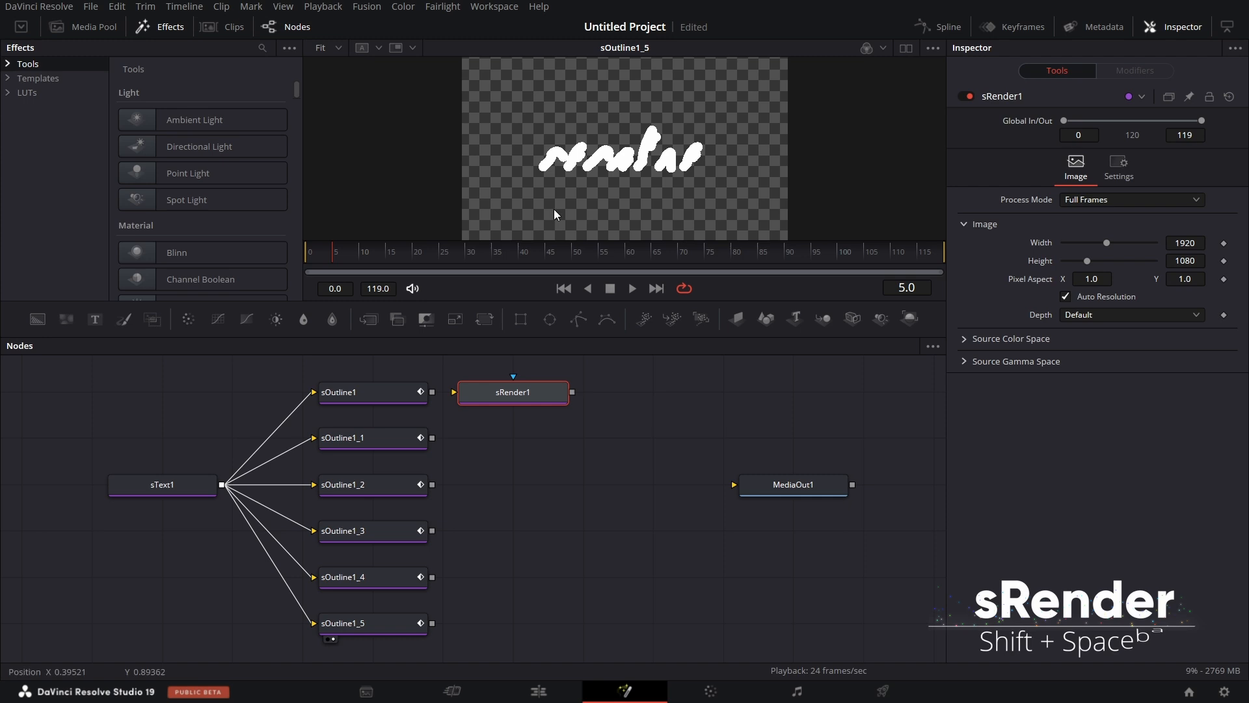
left_click(495, 436)
key("ctrl+v")
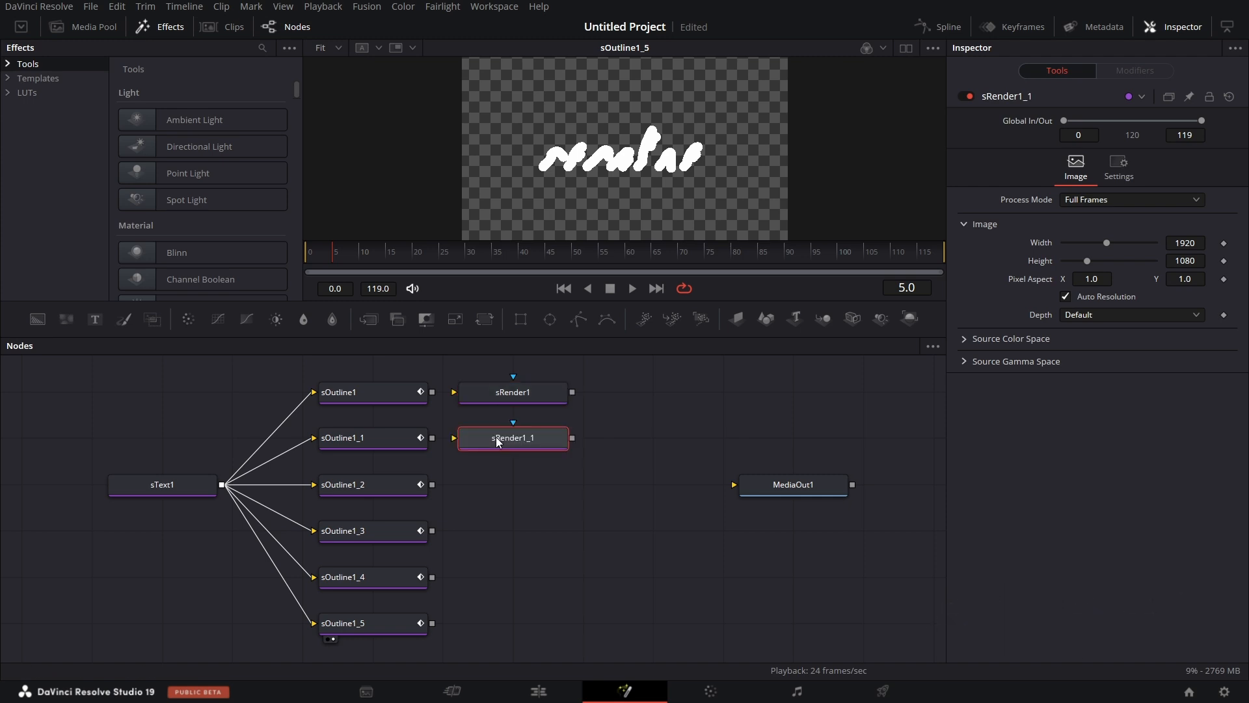
left_click(504, 486)
key("ctrl+v")
left_click(506, 530)
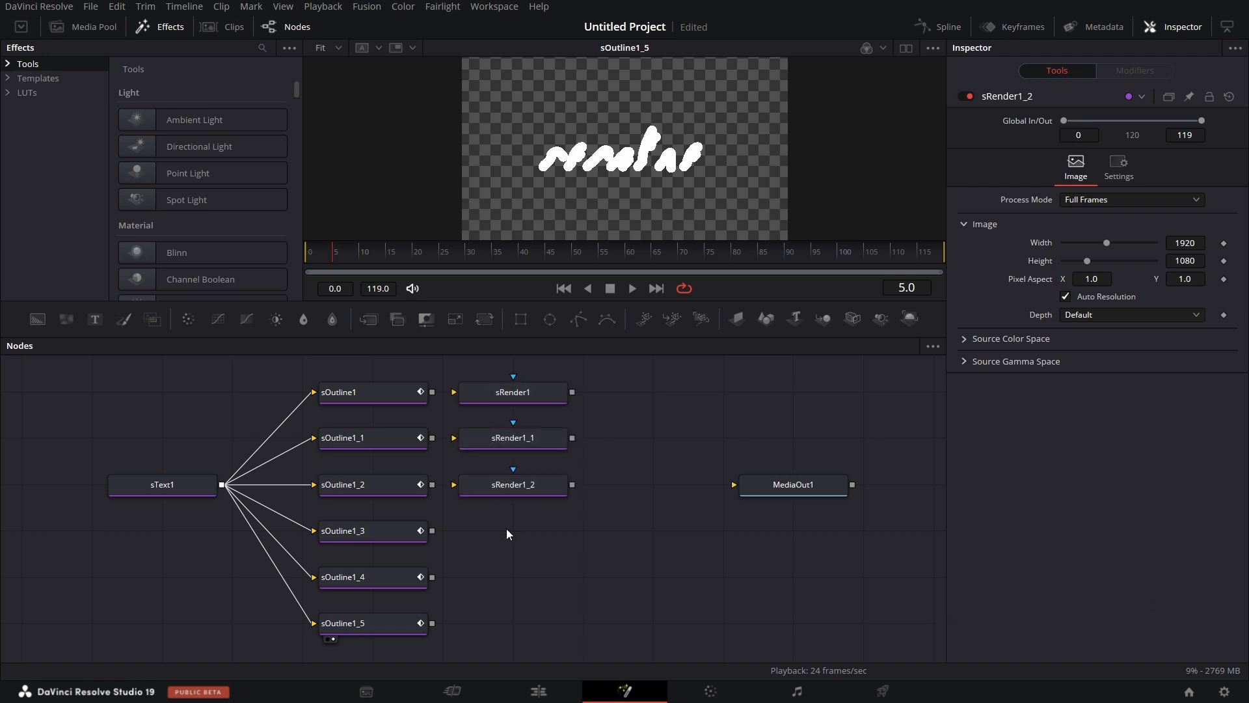
key("ctrl+v")
left_click(505, 575)
key("ctrl+v")
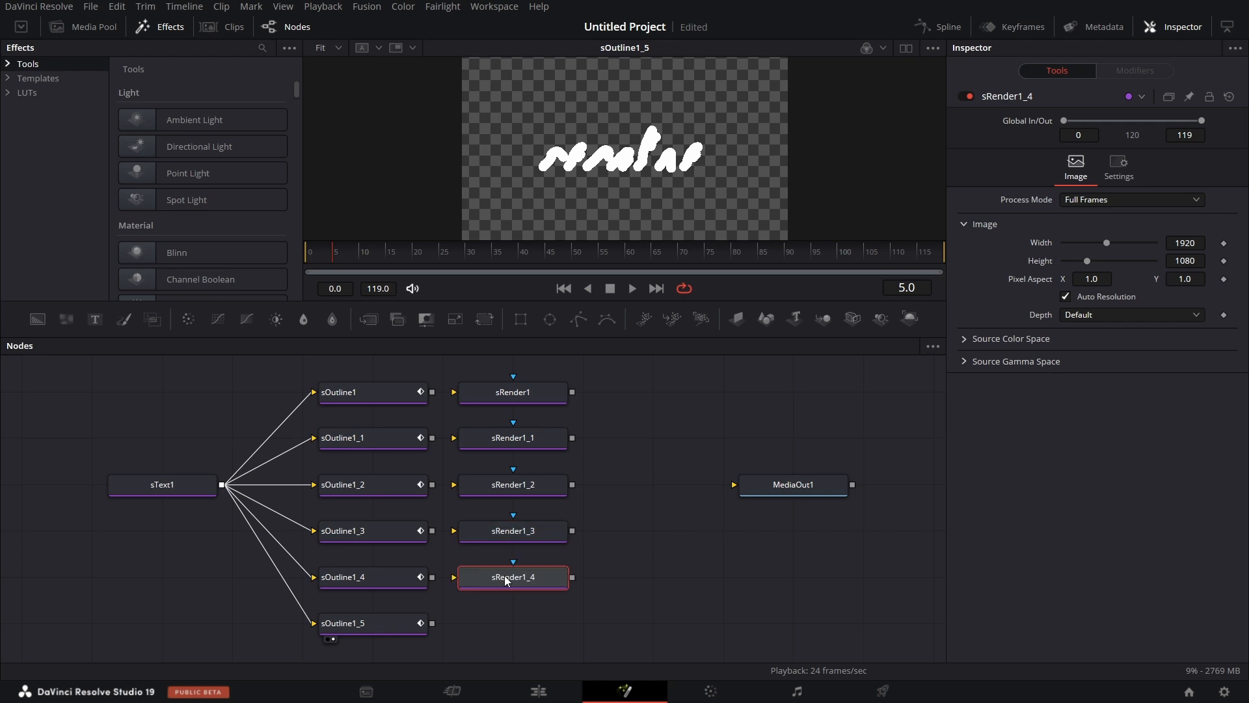
left_click(508, 628)
key("ctrl+v")
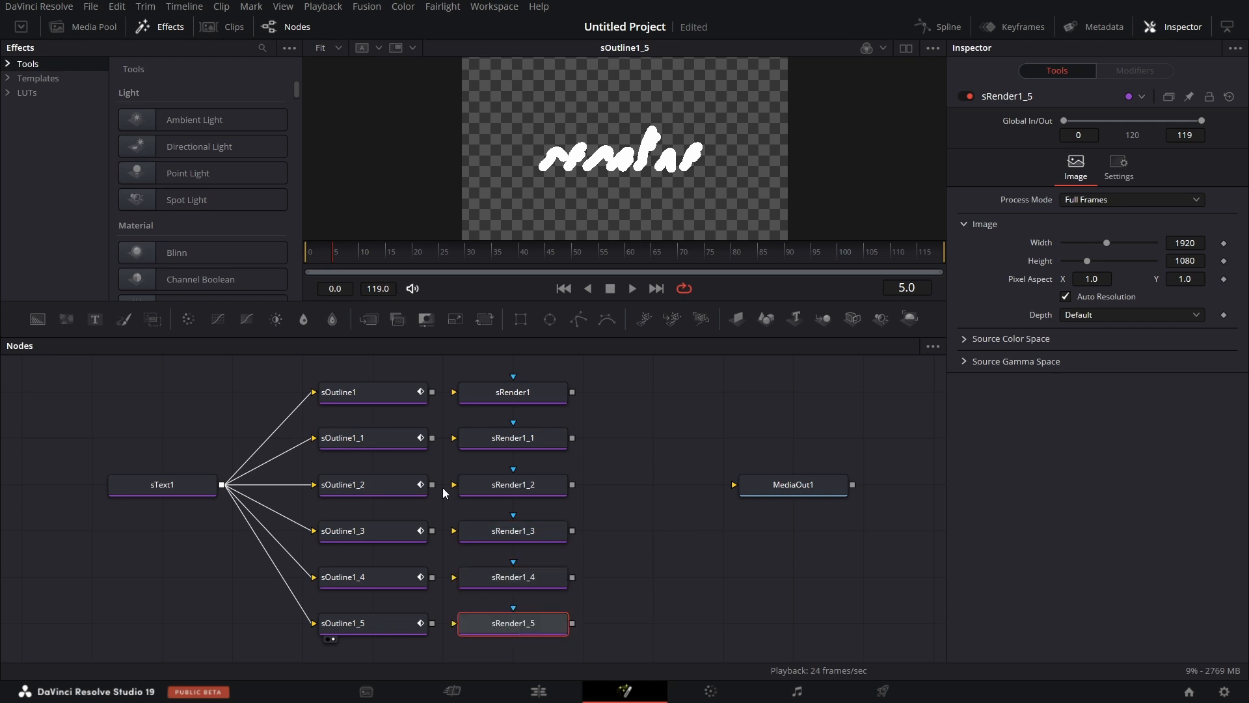
Connect the output of each sOutline node, from sOutline1 to sOutline1_5, to the input of the sRender beside it.
left_click_drag(432, 392, 454, 391)
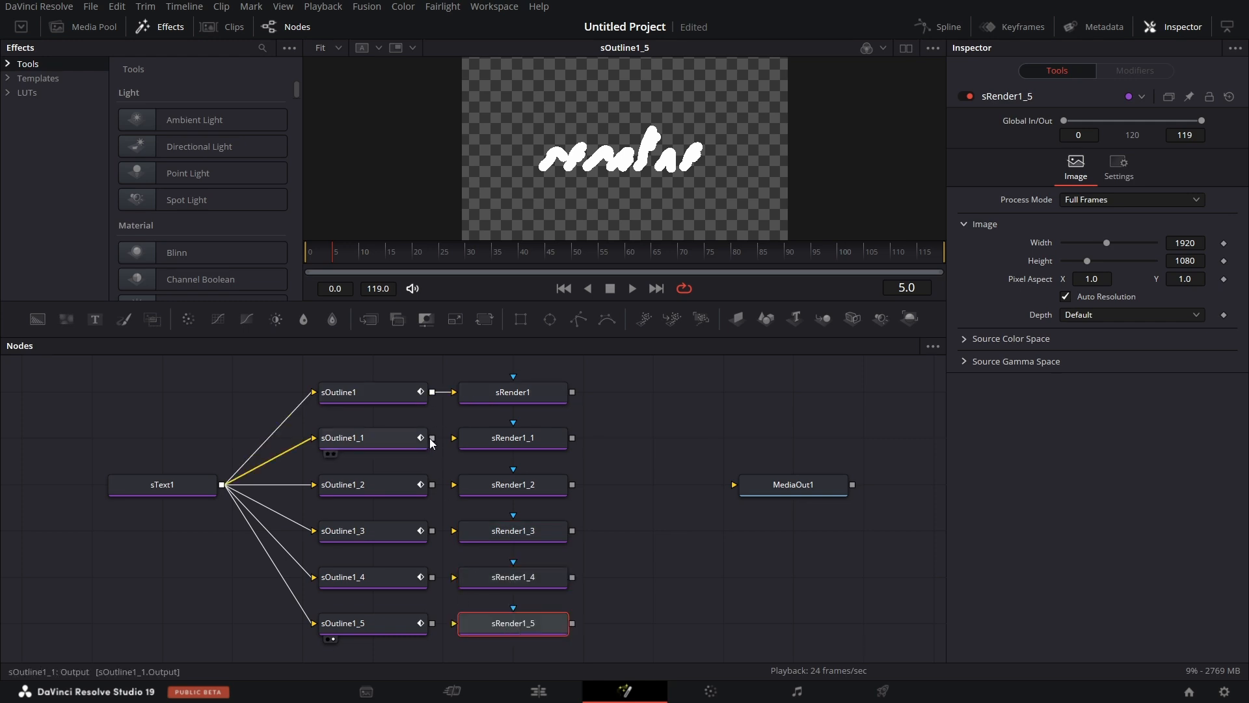
left_click_drag(432, 438, 502, 435)
left_click(432, 487)
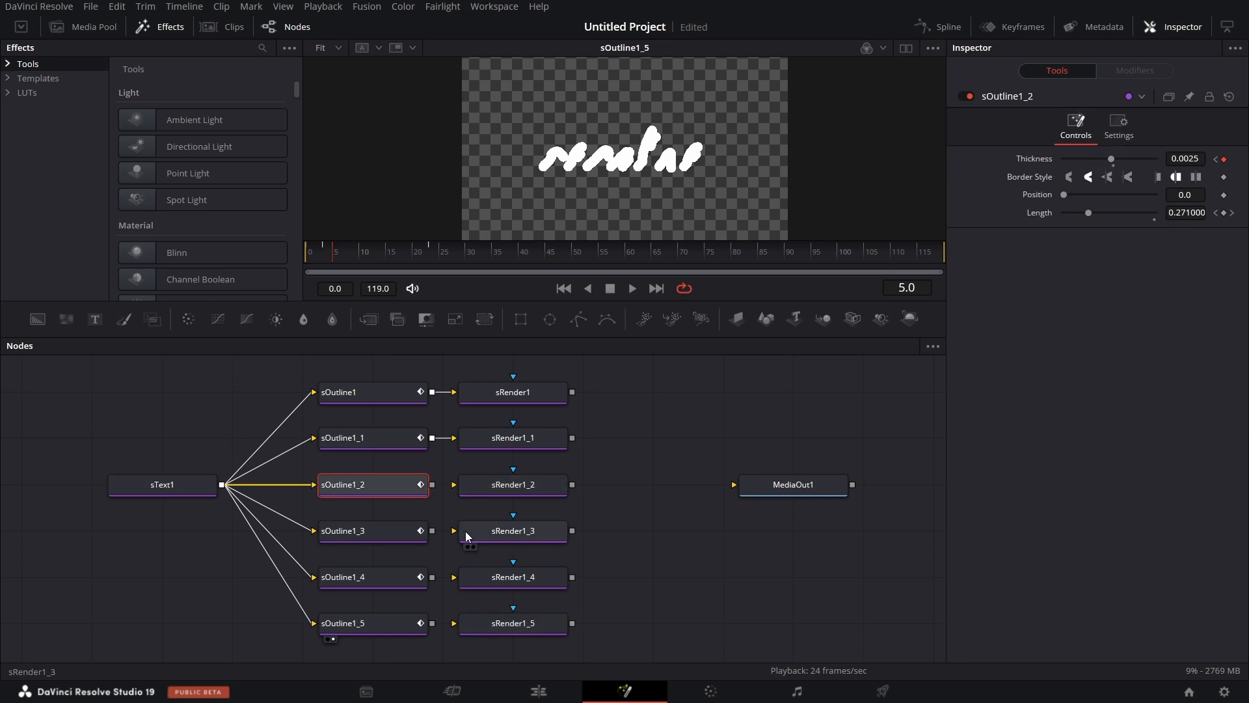
left_click_drag(432, 485, 454, 485)
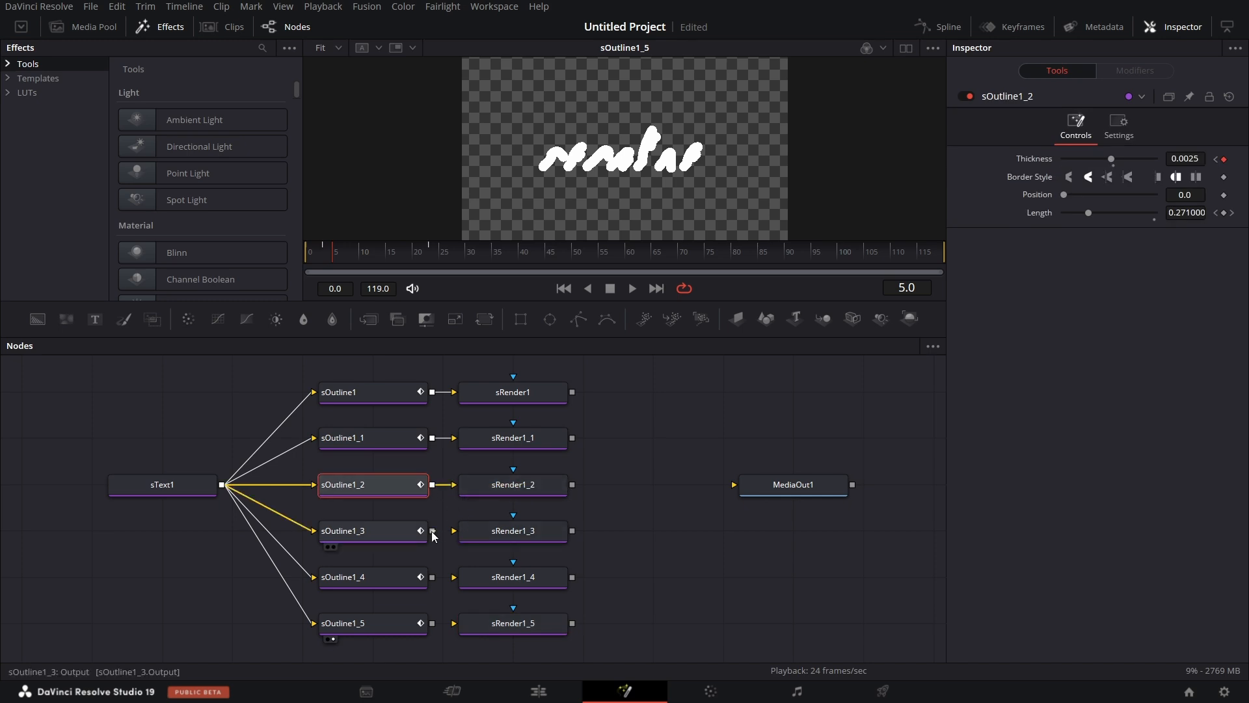
left_click_drag(432, 531, 454, 531)
left_click_drag(432, 577, 489, 575)
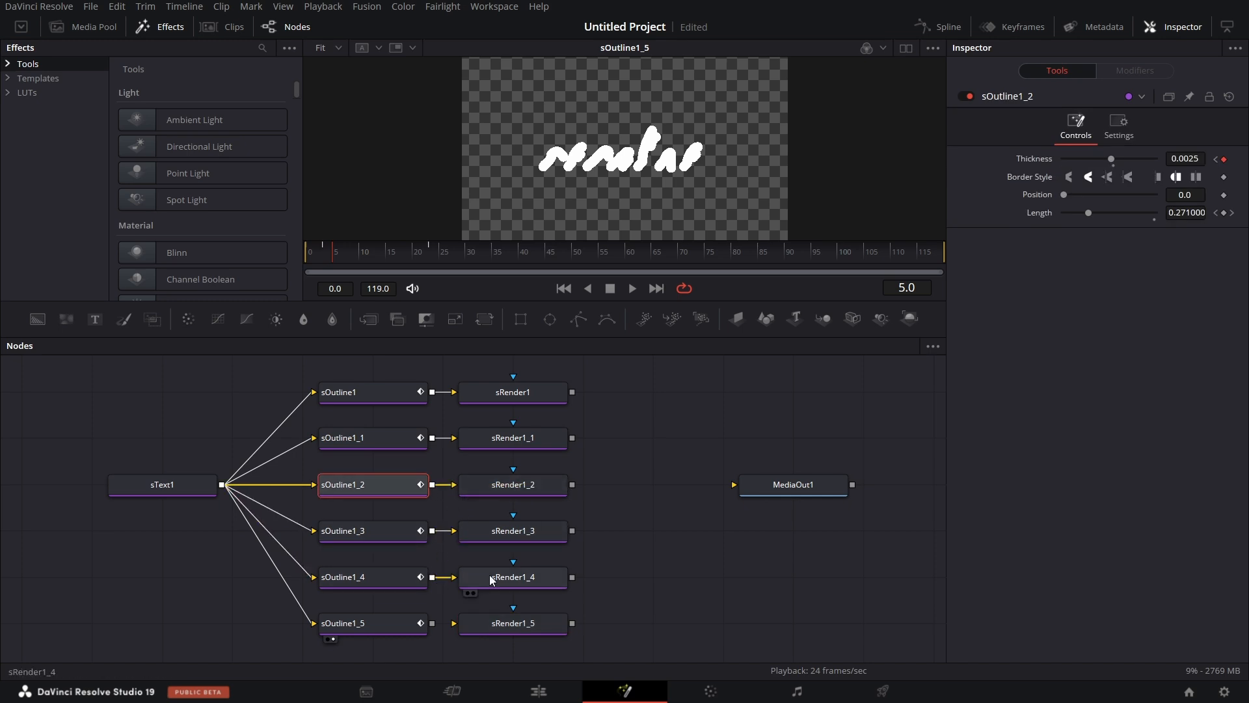
left_click(491, 624)
scroll(490, 623, "down", 2)
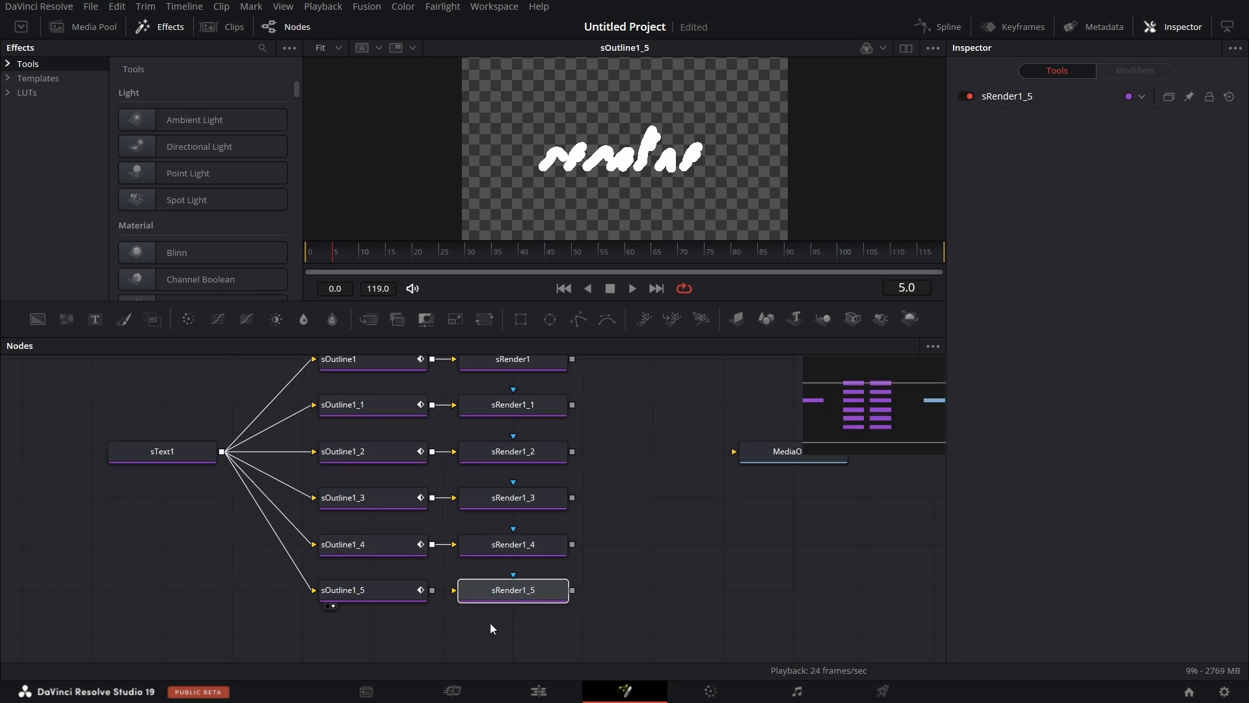
left_click_drag(433, 552, 459, 552)
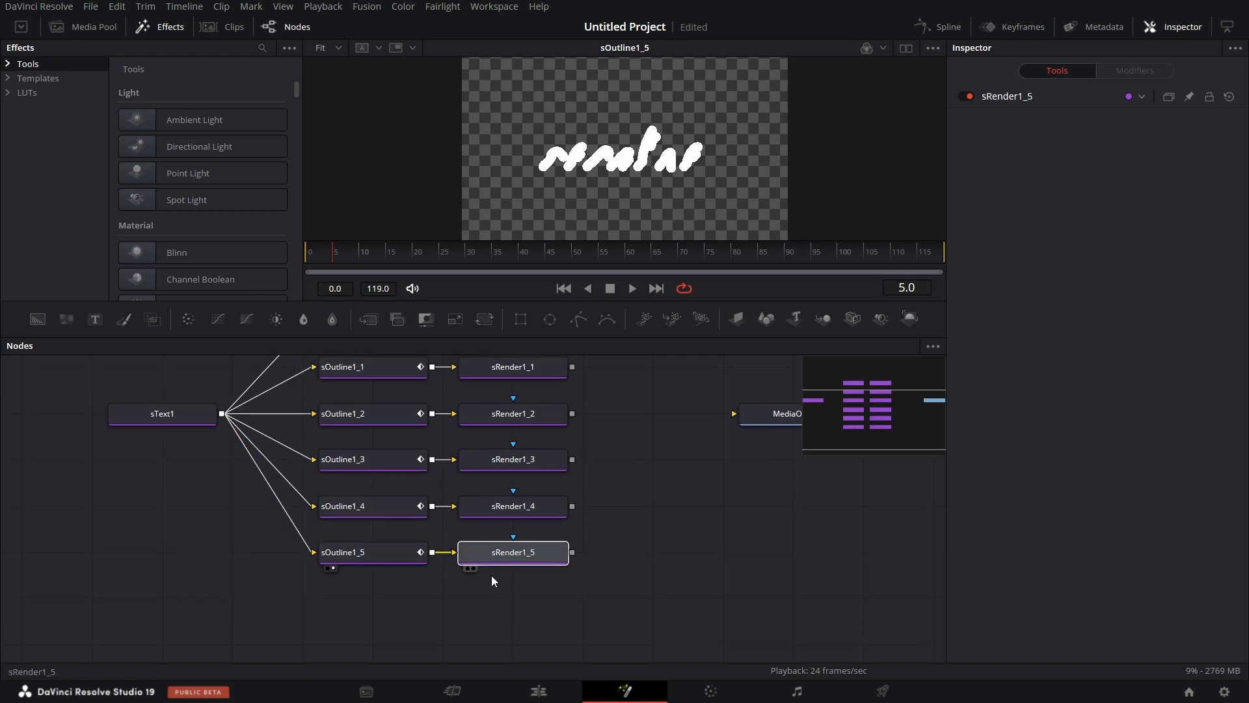
Paste another sRender below sRender1_5, feed it directly from sText1, and route that connection around the sOutline nodes with a pipe router.
left_click(520, 600)
key("ctrl+v")
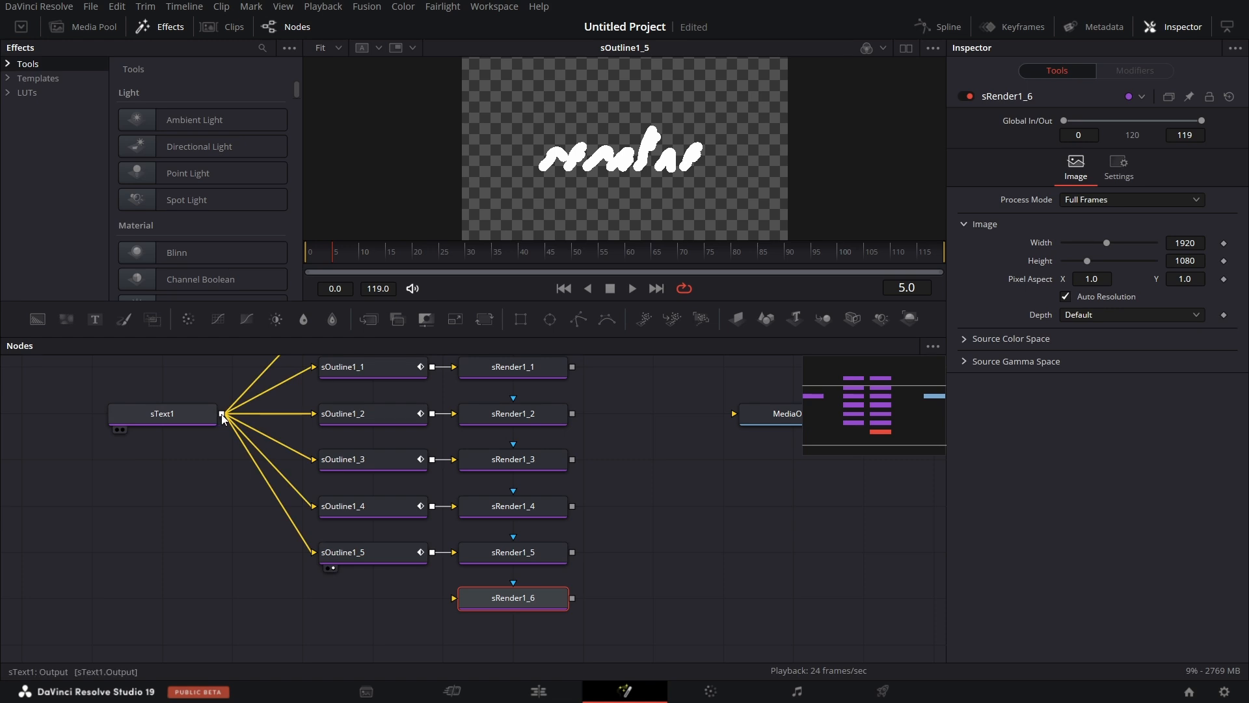
left_click_drag(223, 416, 455, 589)
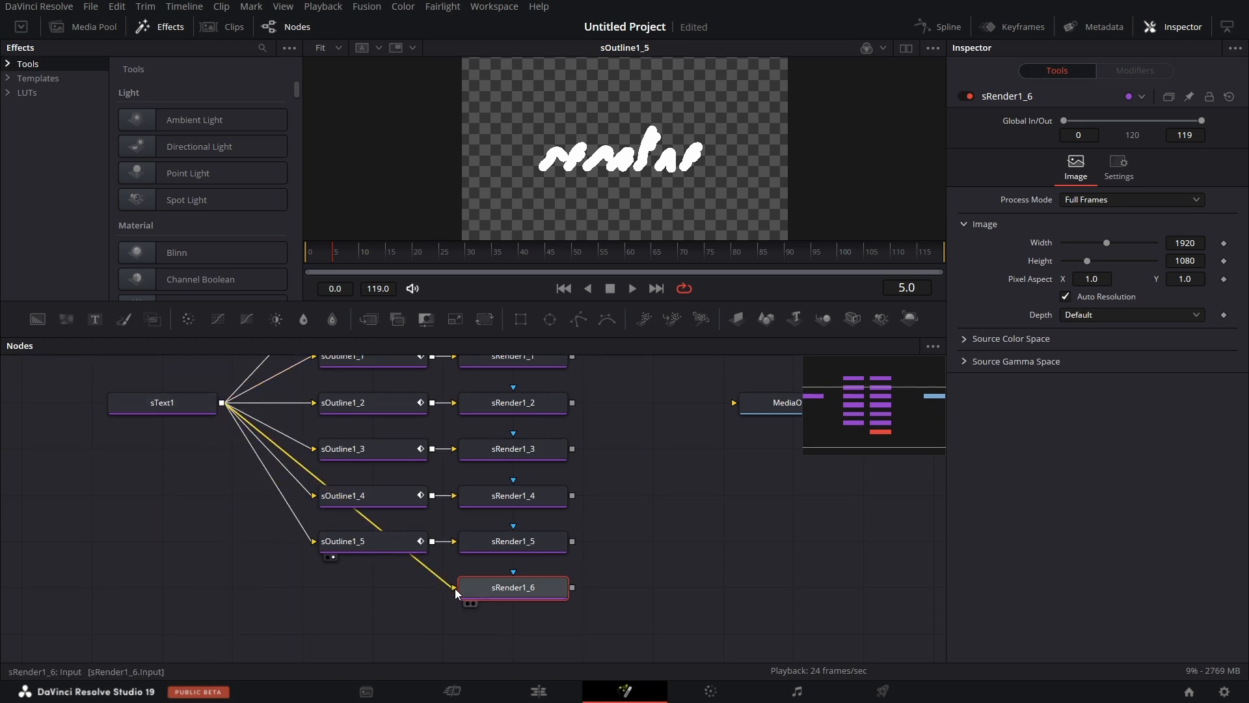
left_click(423, 566, "alt")
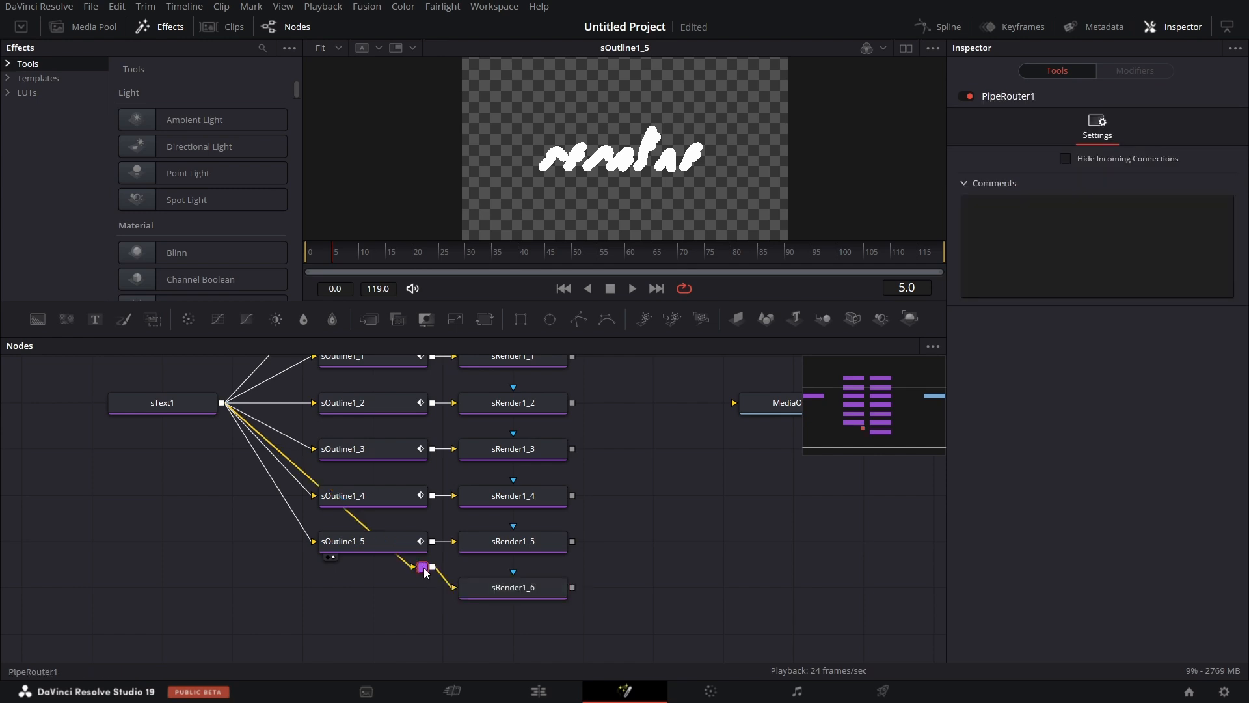
left_click_drag(424, 572, 313, 580)
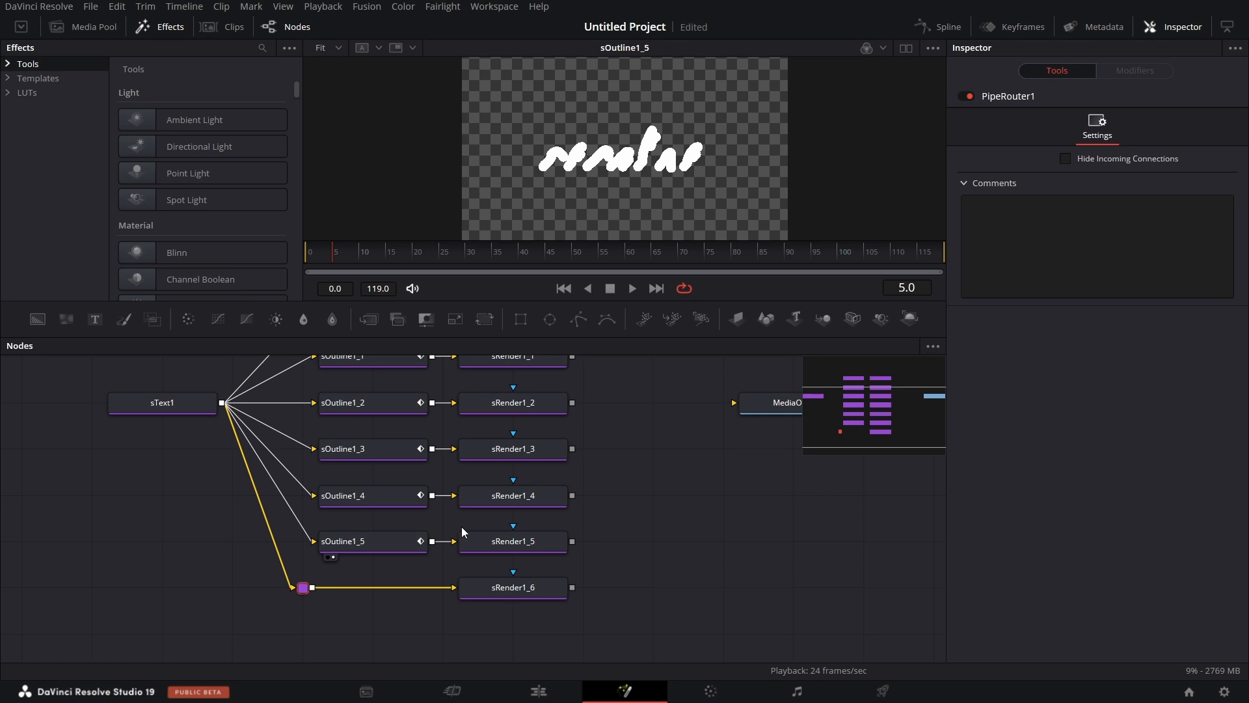
Add a Background node beside sRender1 and paste copies of it beside sRender1_1 through sRender1_6.
scroll(461, 526, "up", 2)
scroll(564, 536, "right", 5)
scroll(564, 536, "up", 1)
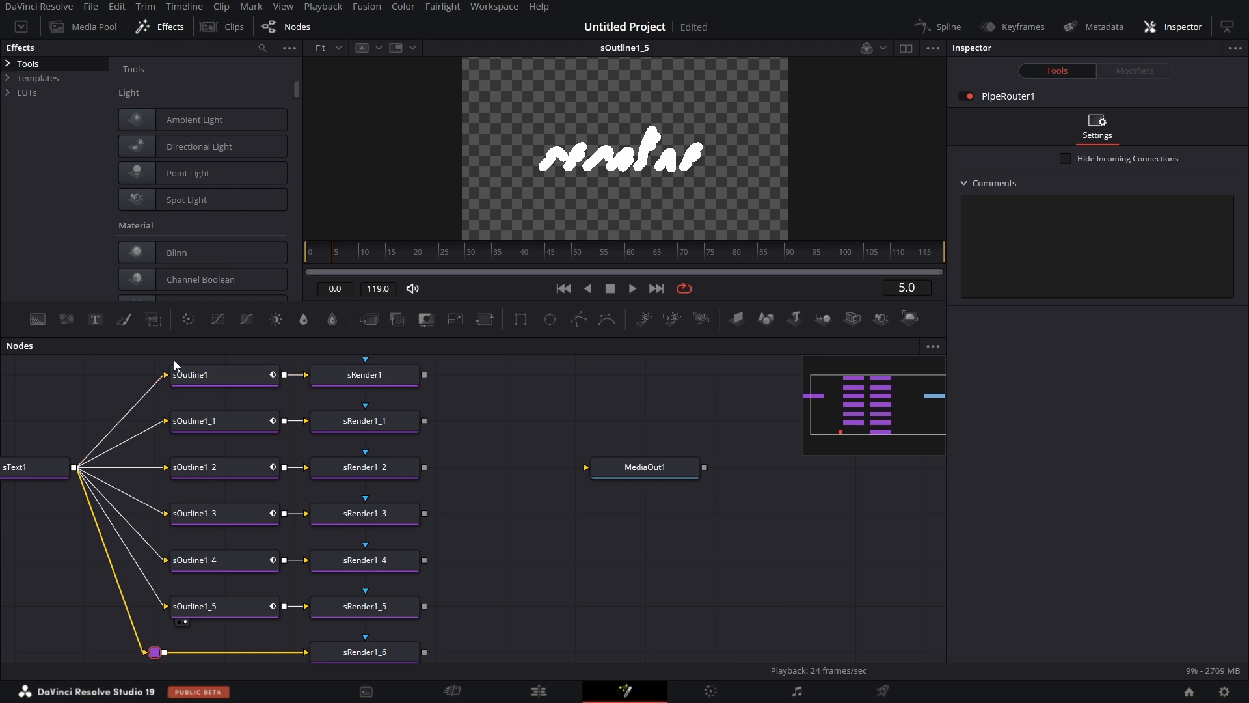
left_click_drag(409, 393, 474, 385)
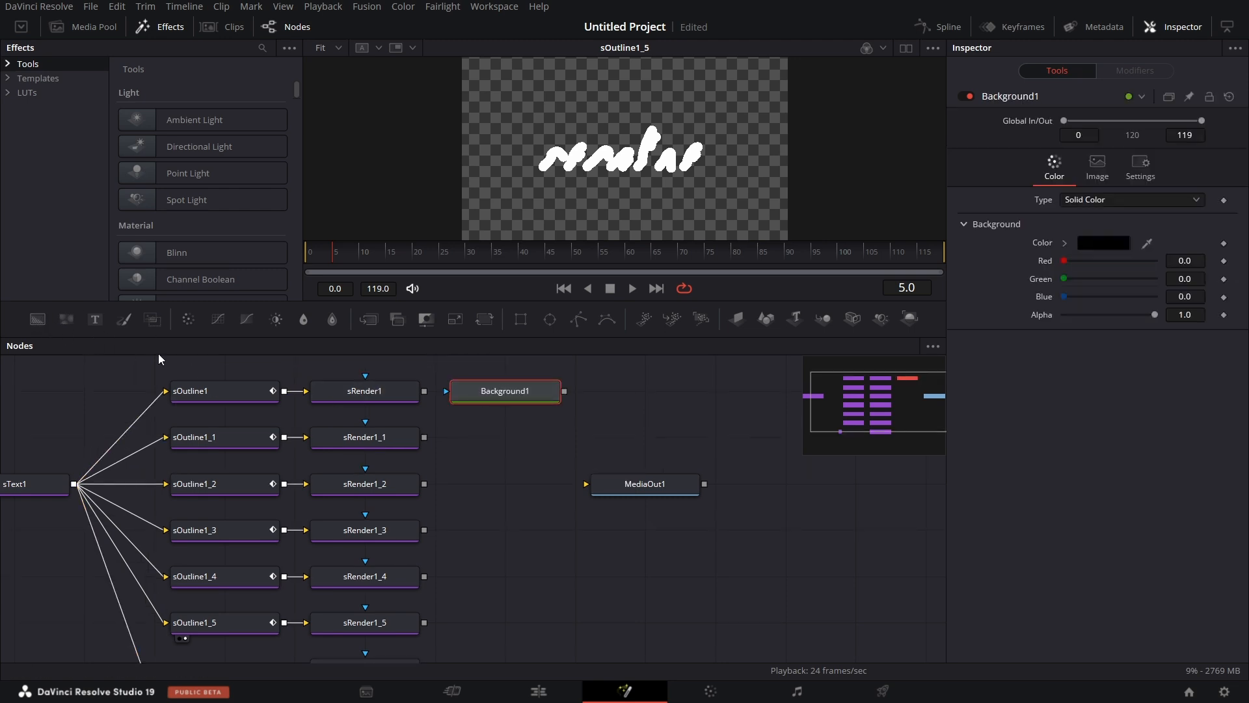
right_click(526, 396)
left_click(583, 66)
left_click(479, 440)
key("ctrl+v")
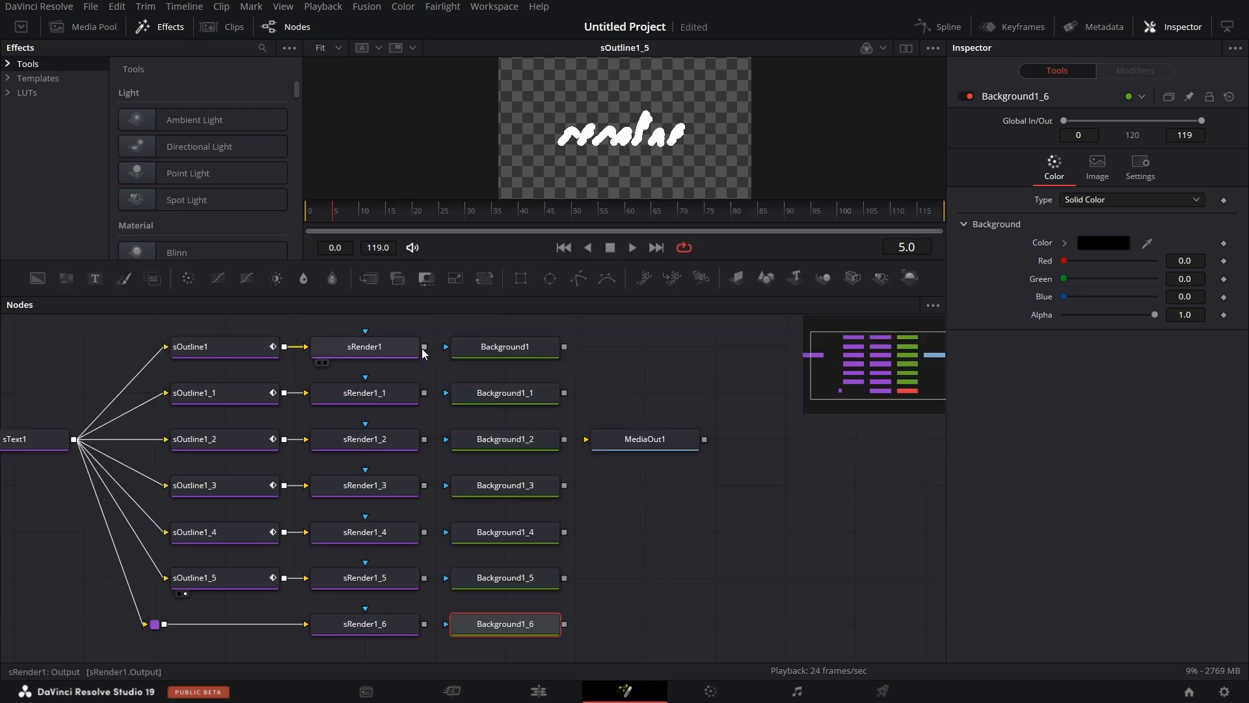
Connect sRender1 through sRender1_5 to the mask inputs of the Background nodes beside them.
left_click_drag(424, 347, 471, 350)
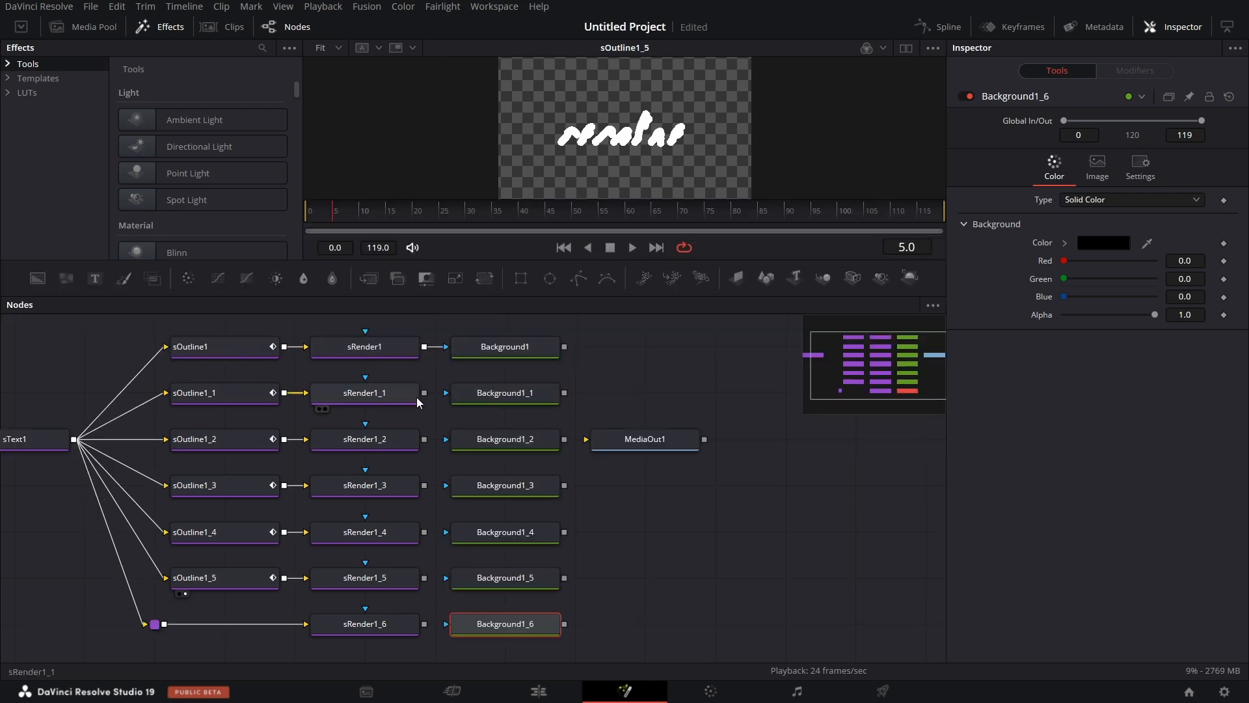
left_click_drag(425, 393, 468, 400)
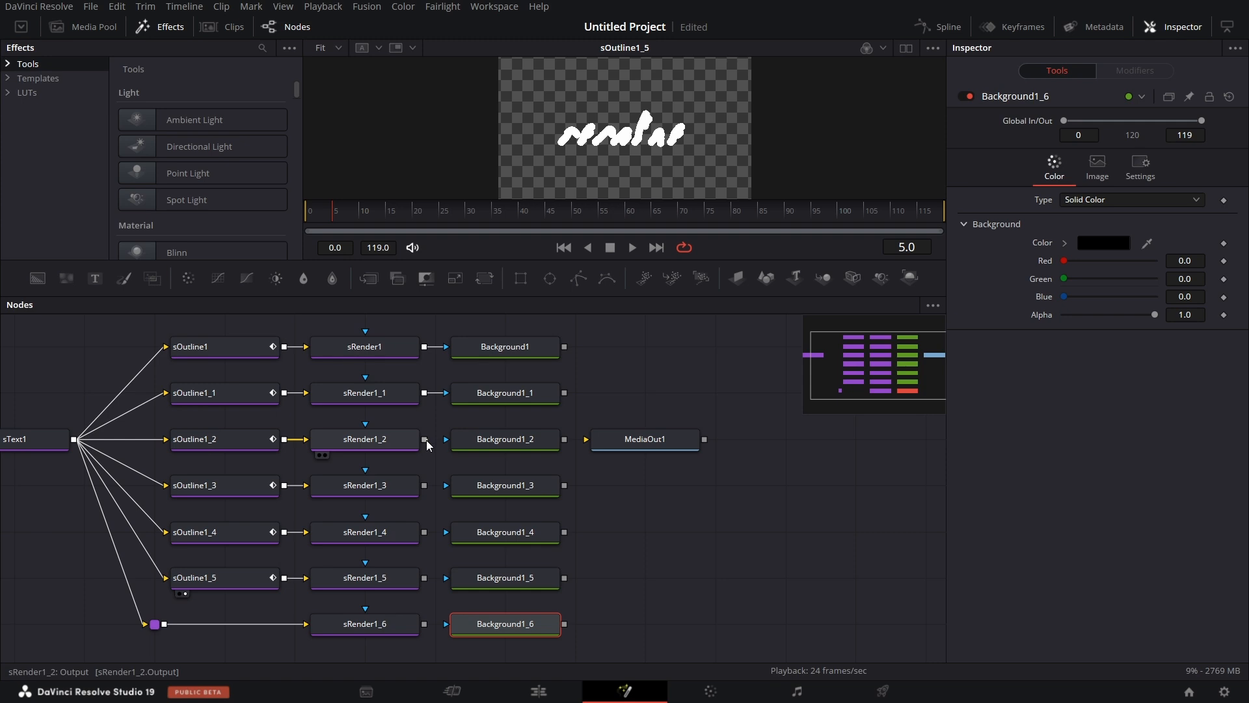
left_click_drag(425, 440, 449, 440)
left_click_drag(424, 486, 449, 486)
left_click_drag(426, 533, 448, 532)
left_click_drag(425, 578, 453, 581)
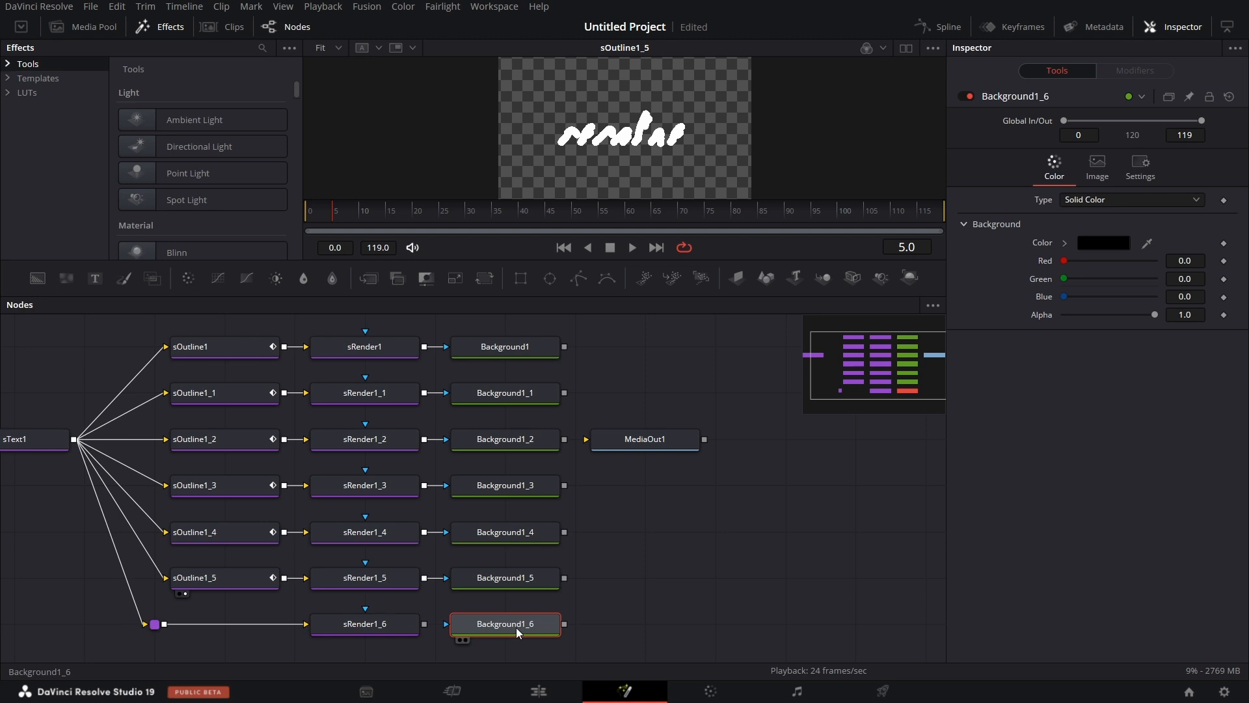
Replace the Background beside sRender1_6 with a Bitmap mask node and connect sRender1_6 to its input.
key("Delete")
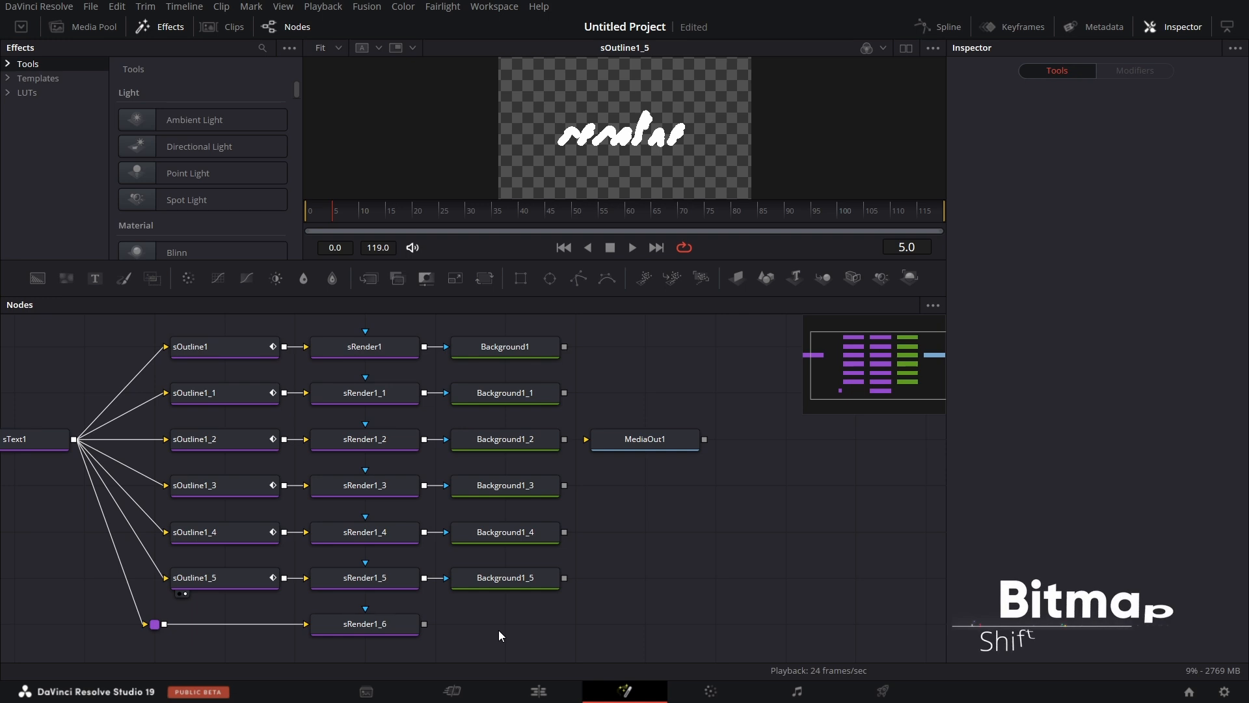
key("shift+space")
type("bitm")
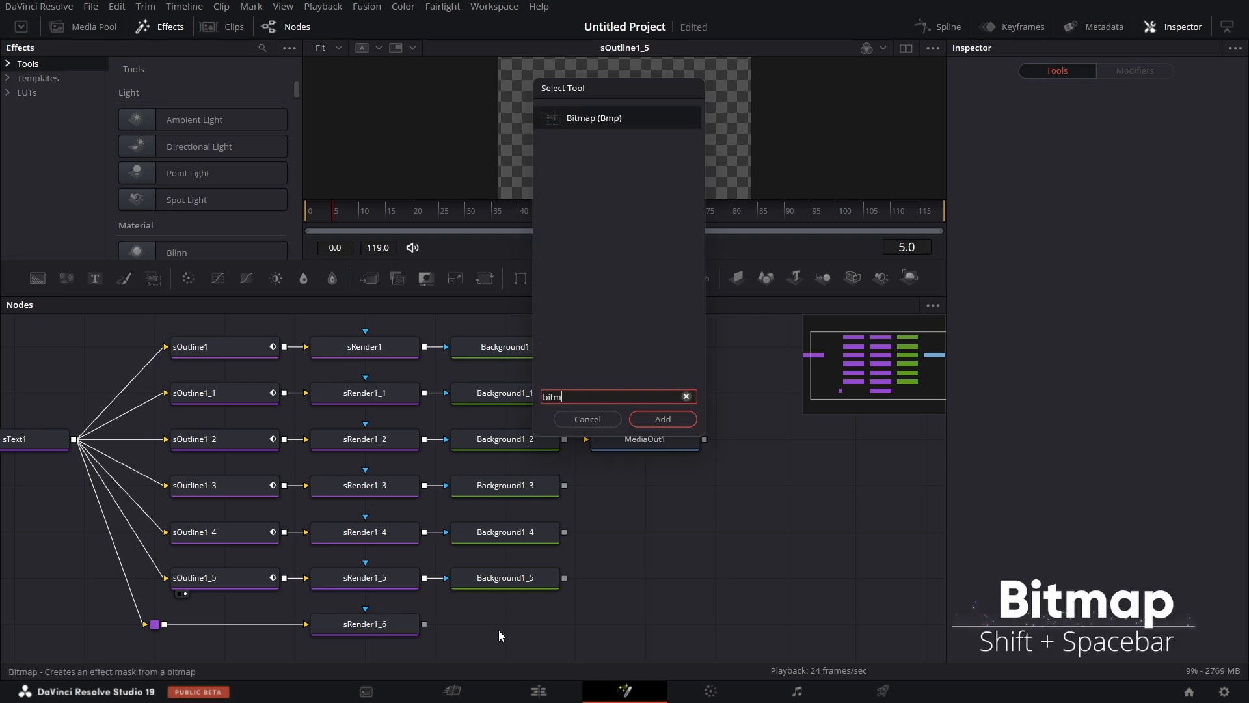
key("Return")
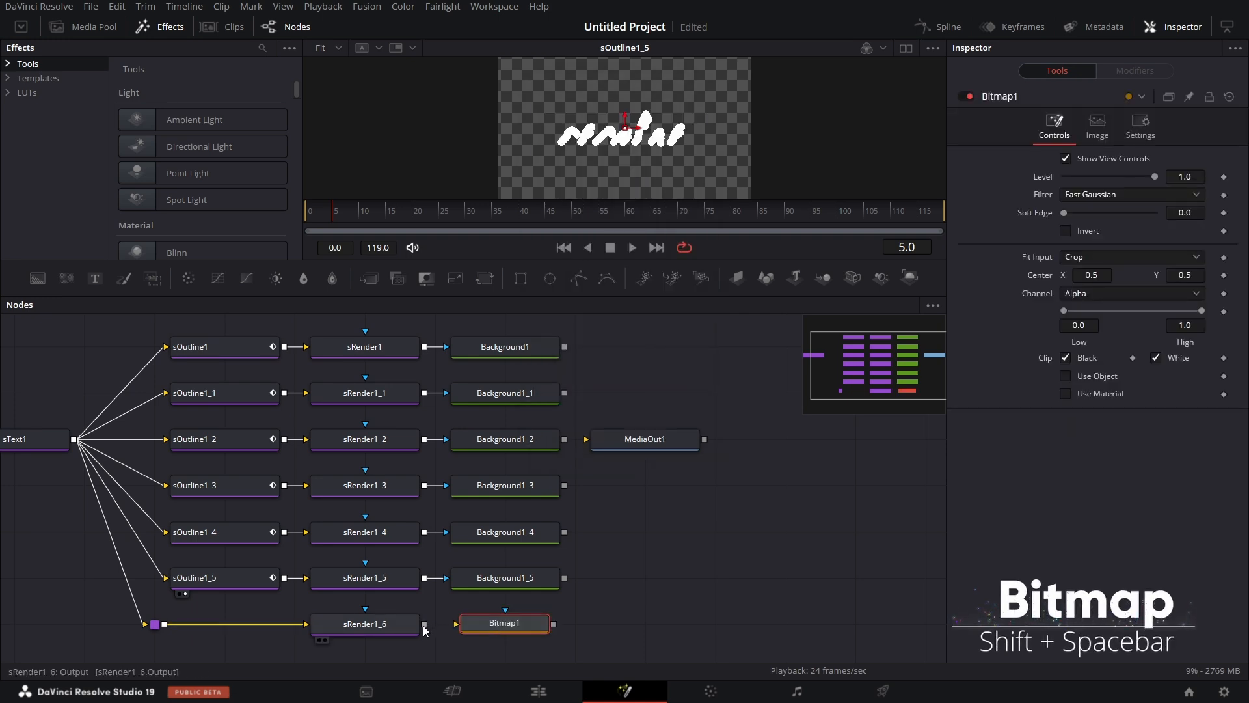
left_click_drag(425, 624, 458, 628)
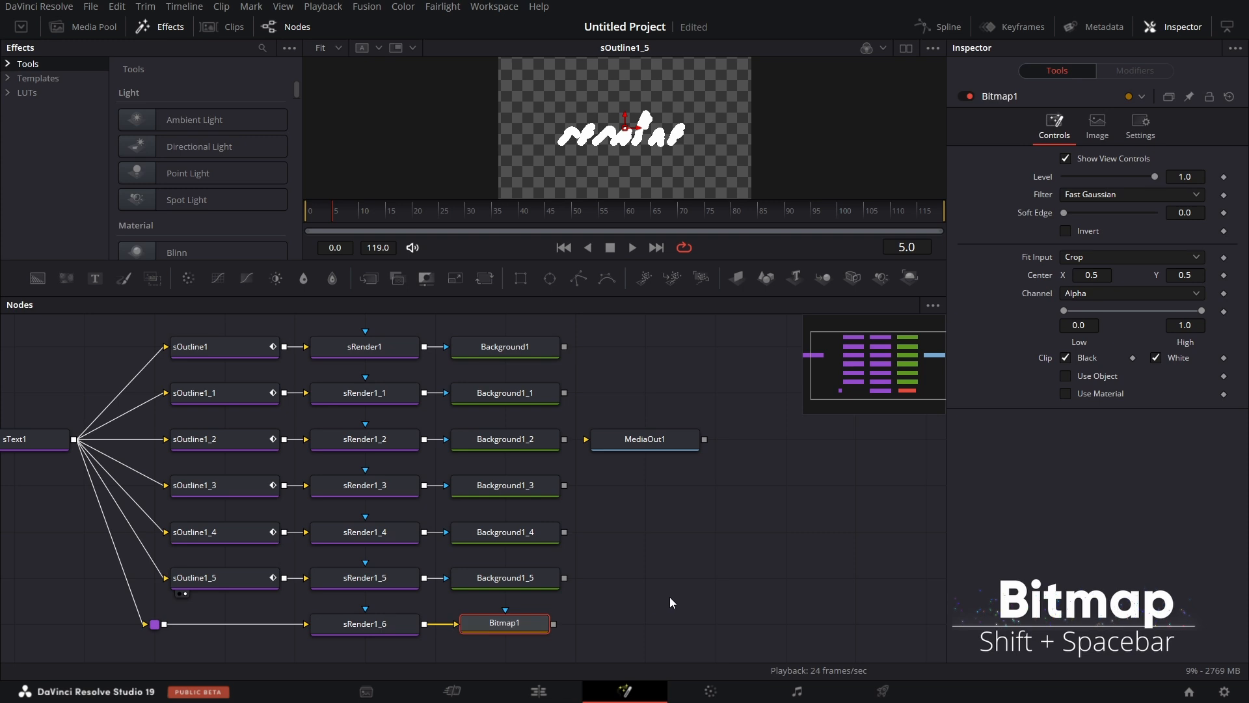
Set the Red value of Background1 to 1.0 to make its solid color red.
scroll(669, 598, "right", 2)
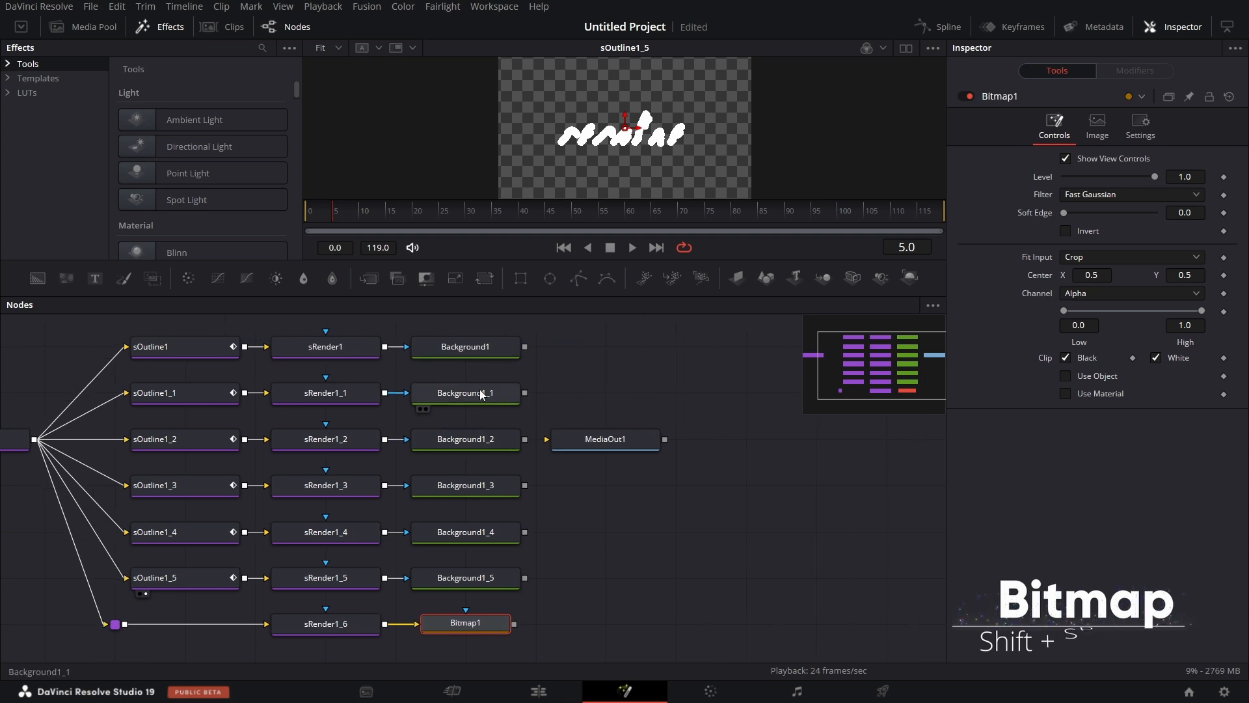
left_click(494, 349)
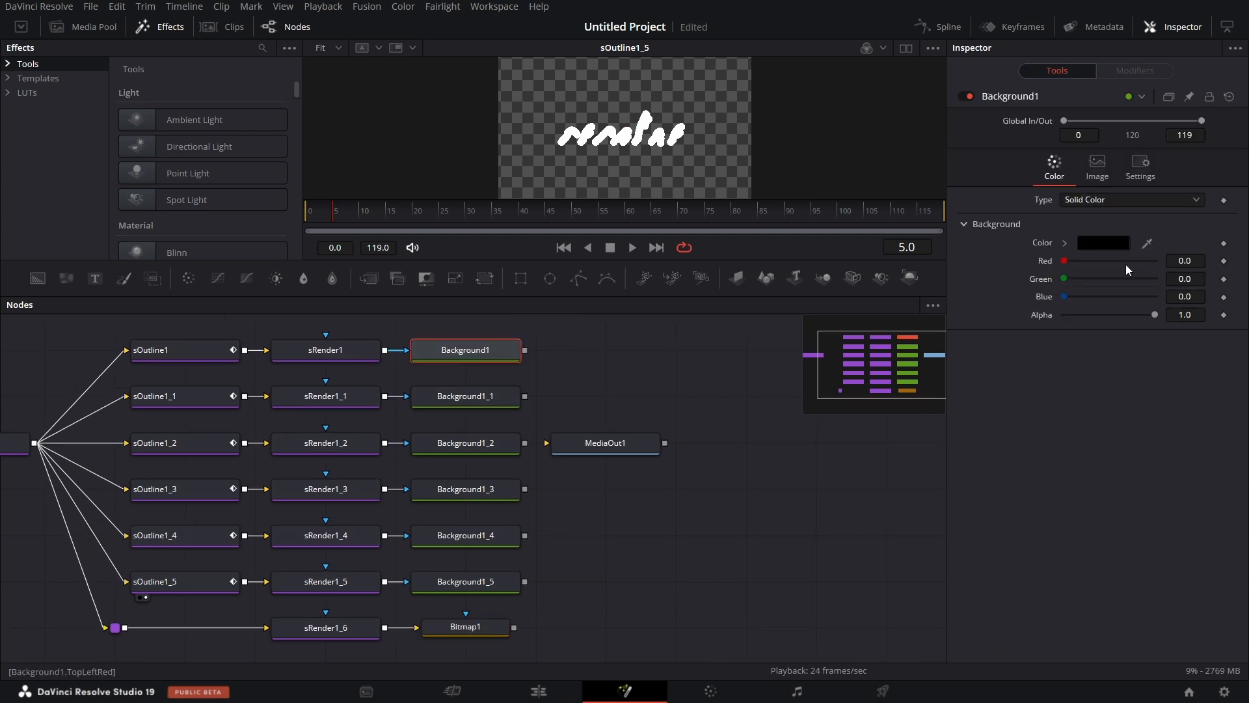
left_click_drag(1065, 261, 1155, 260)
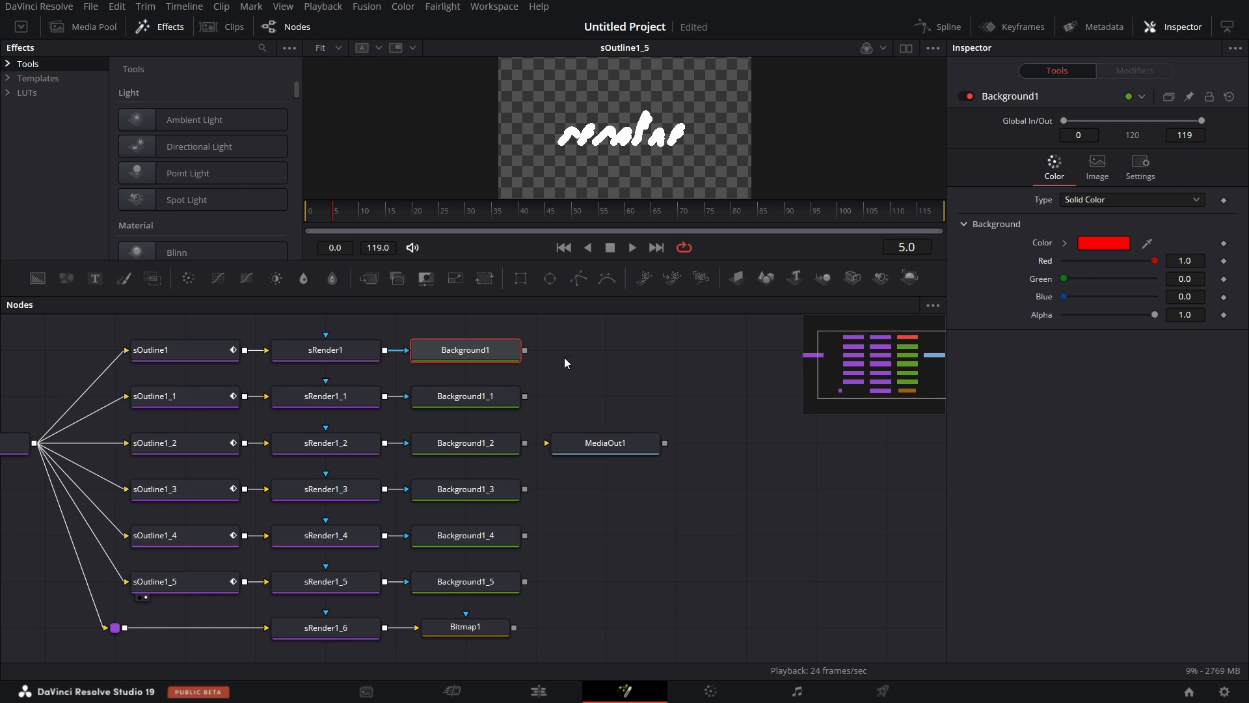
Set the Green value of Background1_1 to 1.0 and the Blue value of Background1_2 to 1.0.
left_click(459, 400)
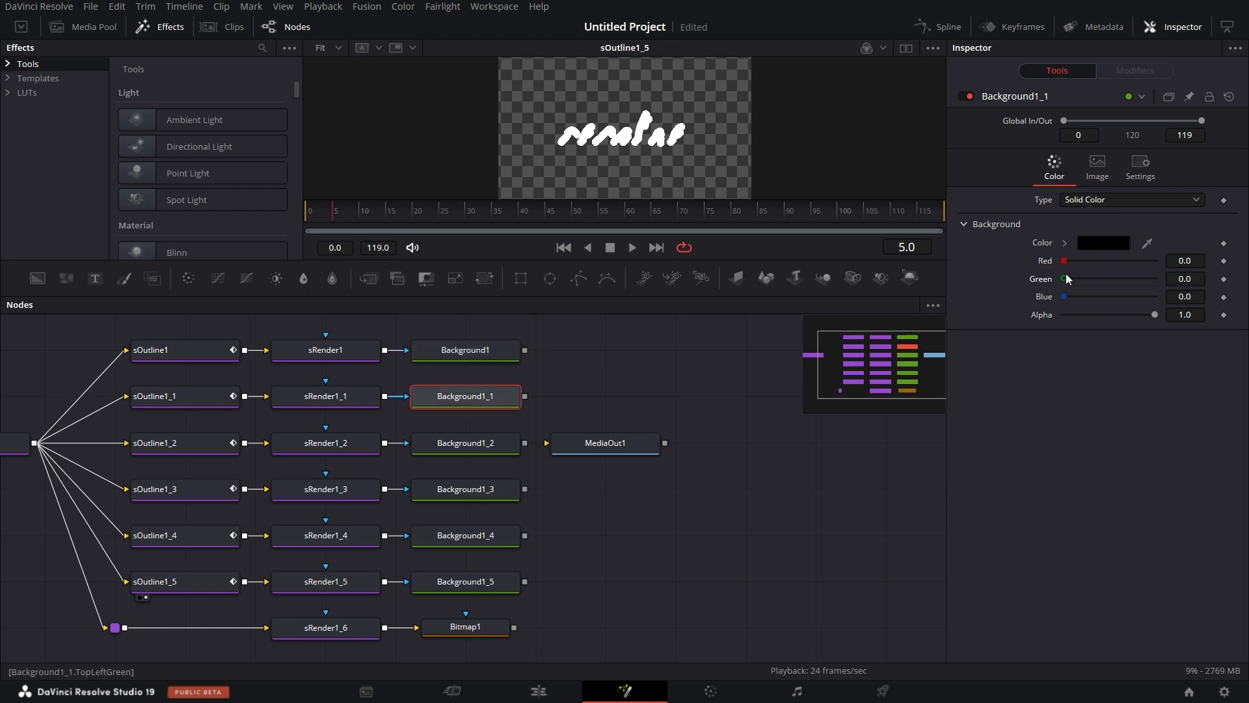
left_click_drag(1067, 278, 1155, 278)
left_click(451, 441)
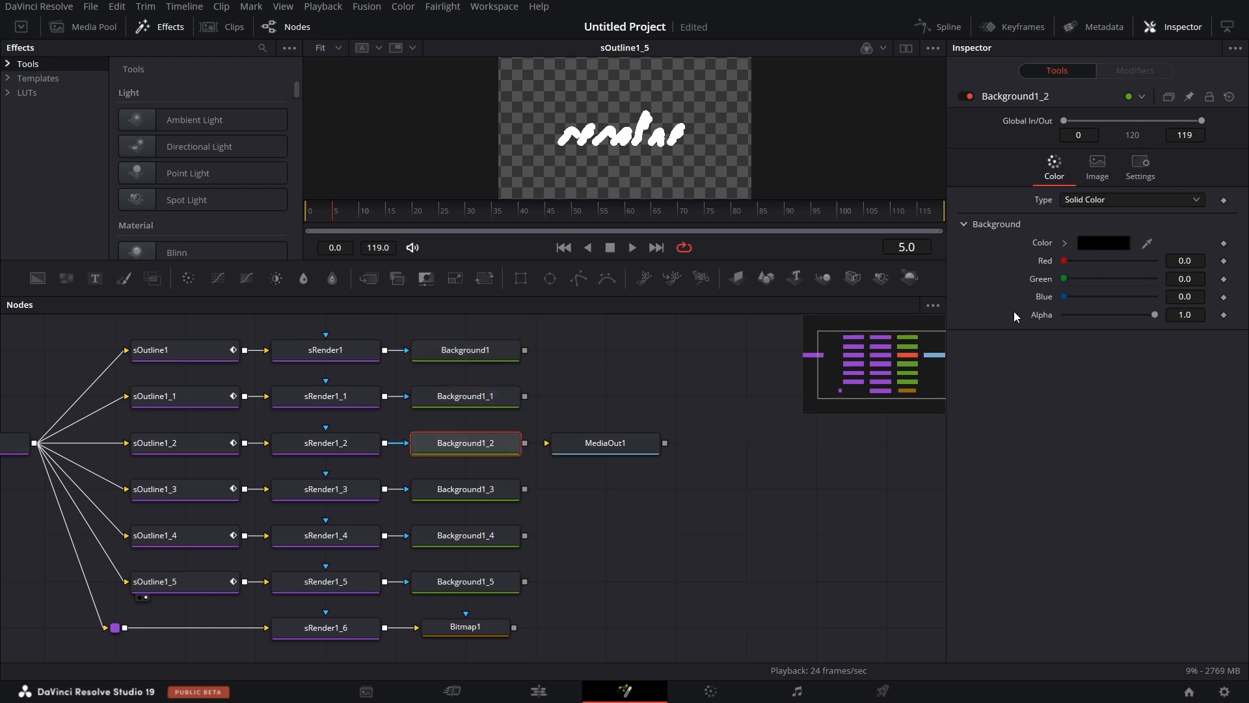
left_click_drag(1065, 297, 1155, 296)
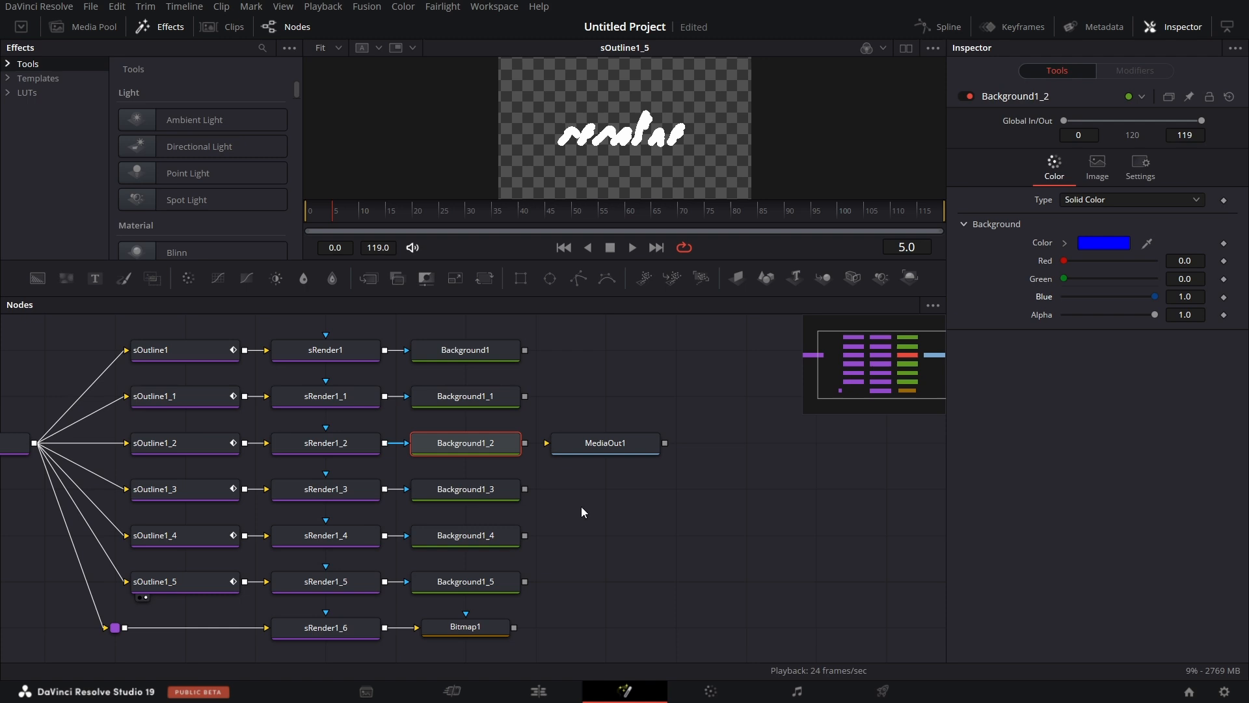
Color Background1_3 red, Background1_4 green and Background1_5 blue by raising the matching channel of each to 1.0.
left_click(473, 493)
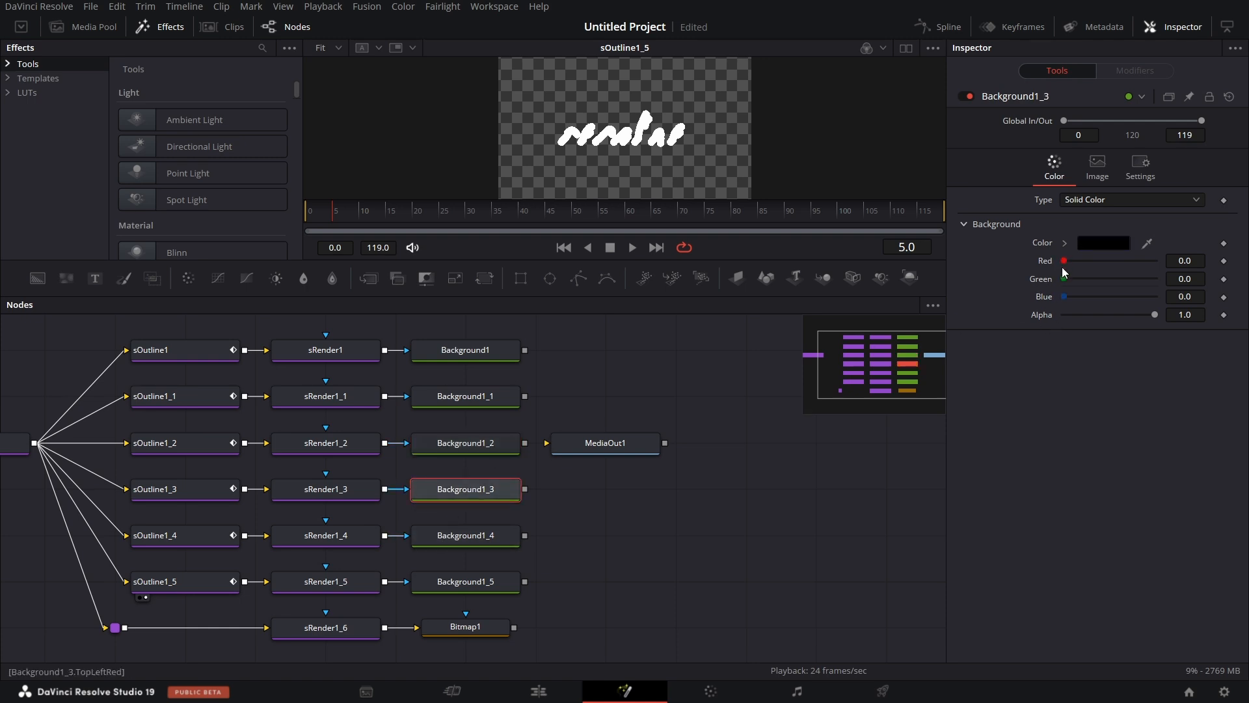
left_click_drag(1065, 261, 1208, 284)
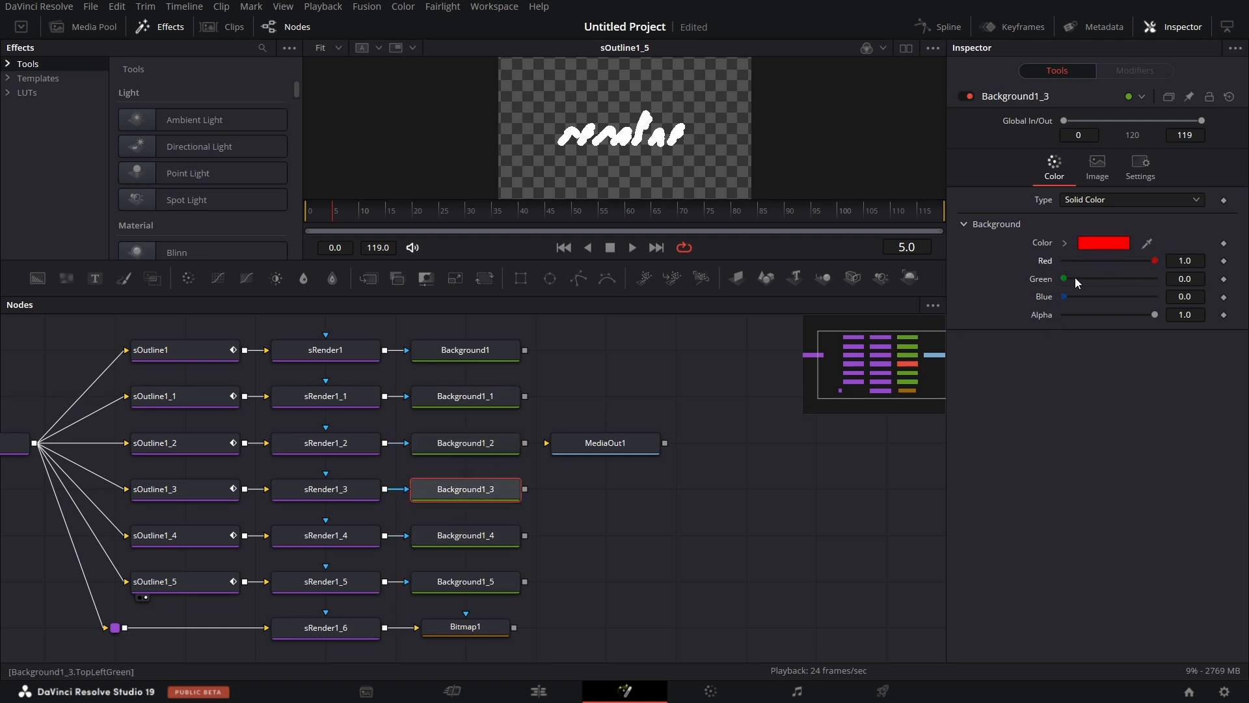
left_click(472, 542)
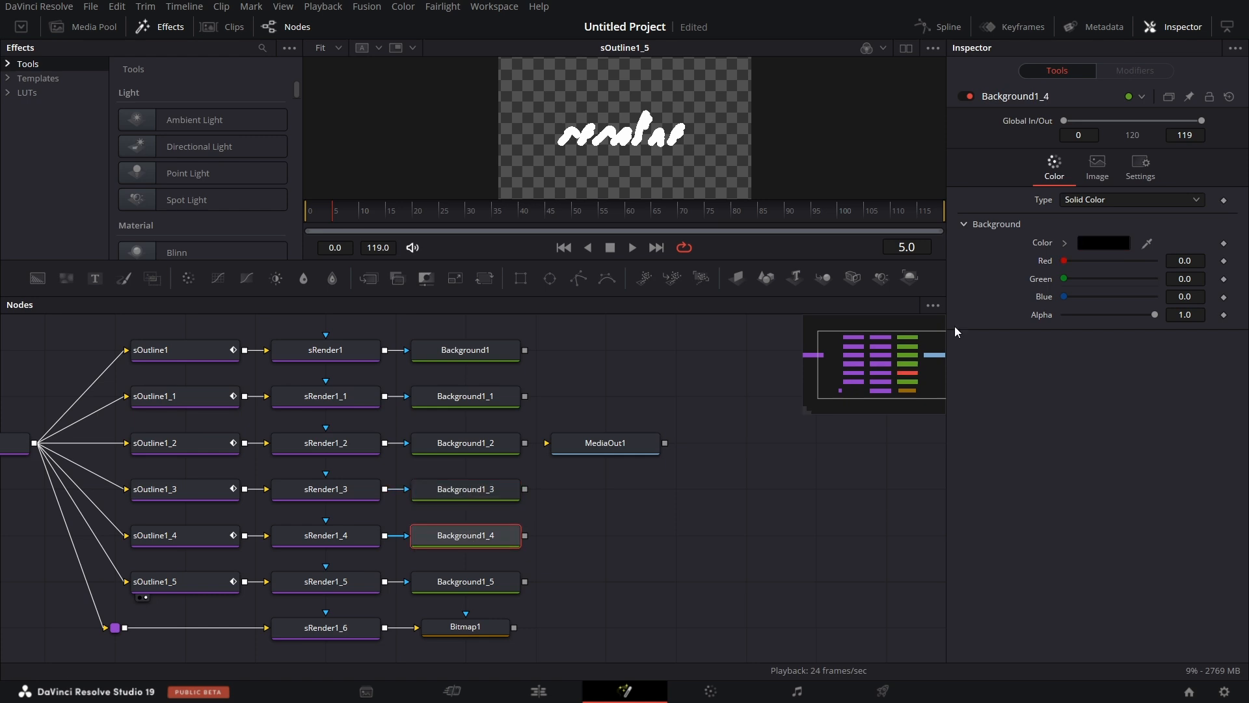
left_click_drag(1065, 280, 1171, 280)
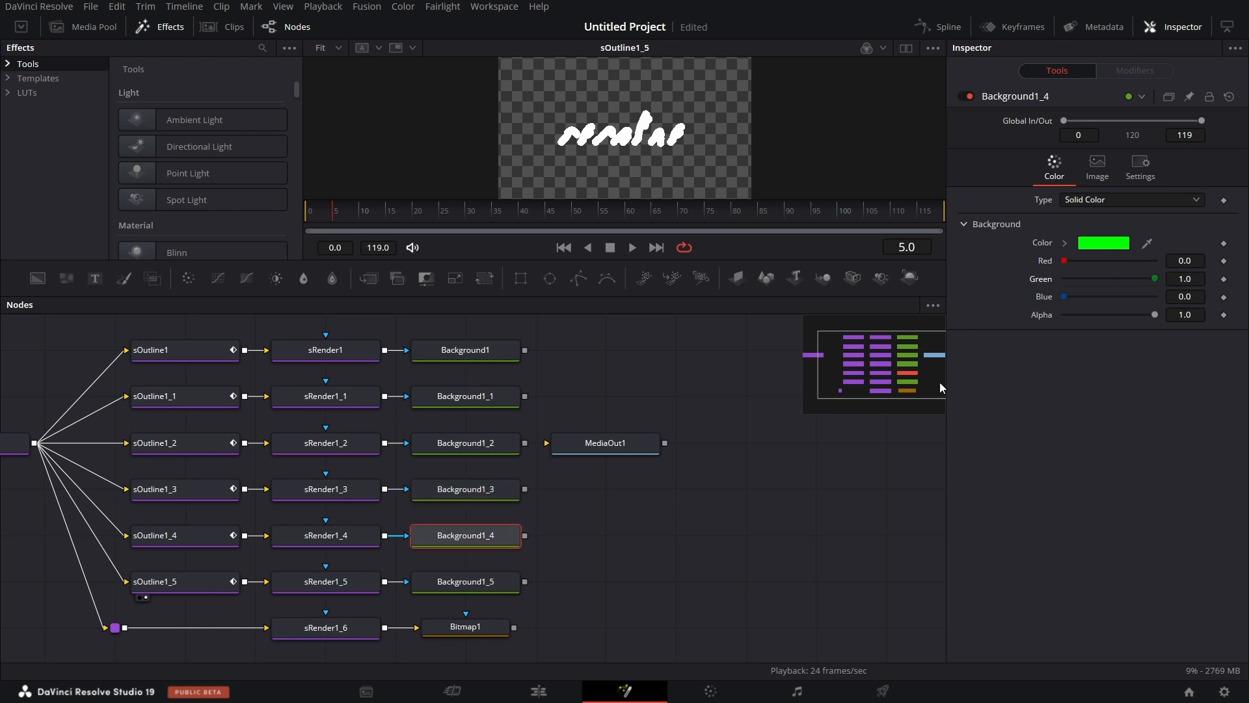
left_click(502, 581)
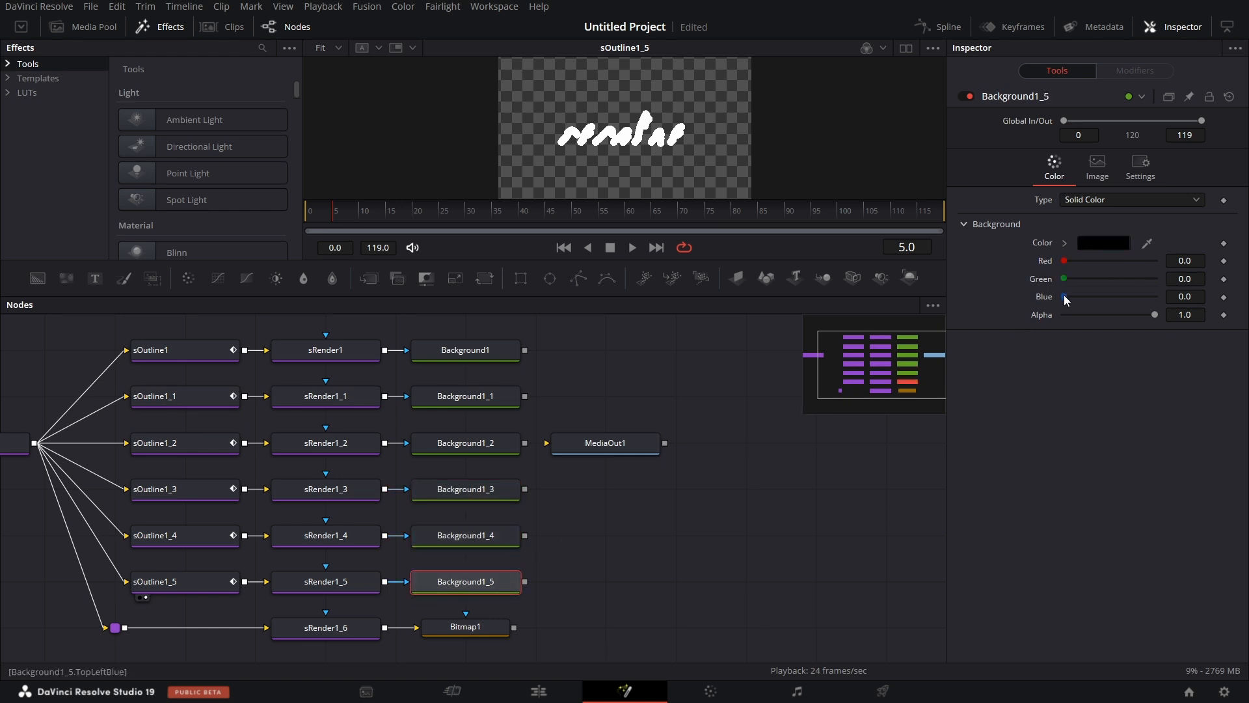
left_click_drag(1068, 296, 1158, 296)
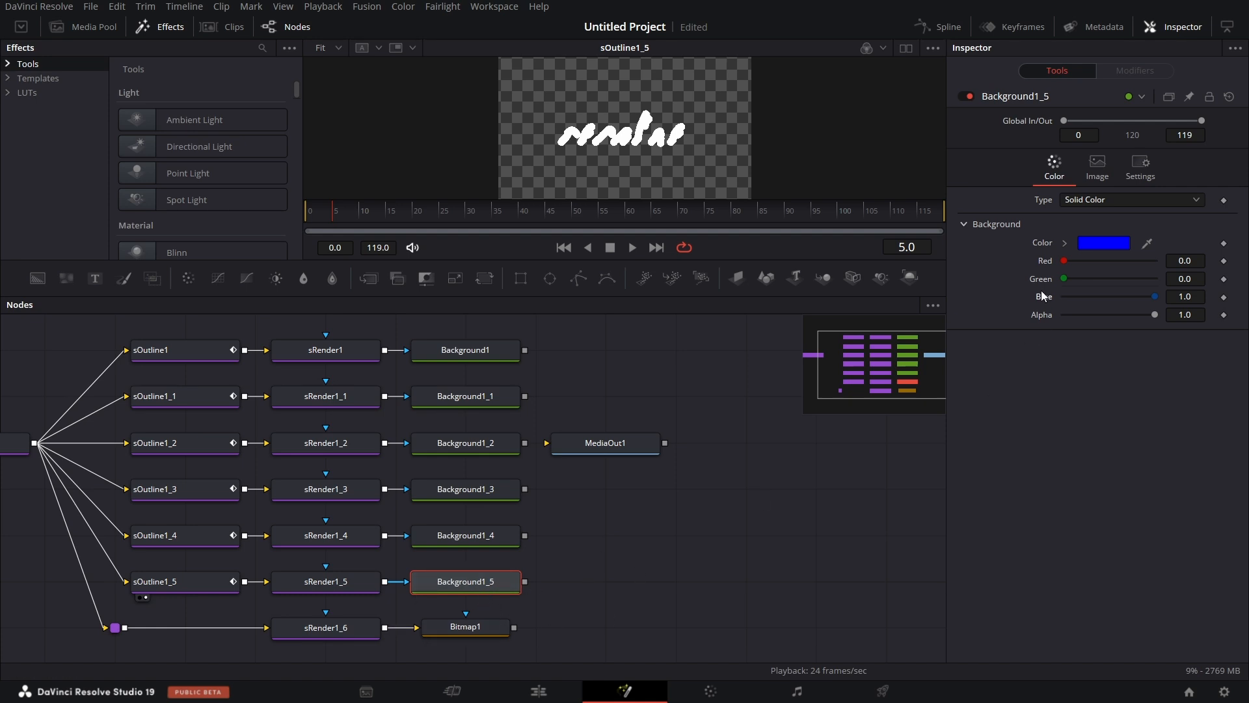
Move MediaOut1 farther away from the Background column to make room in the node graph.
scroll(602, 577, "down", 3)
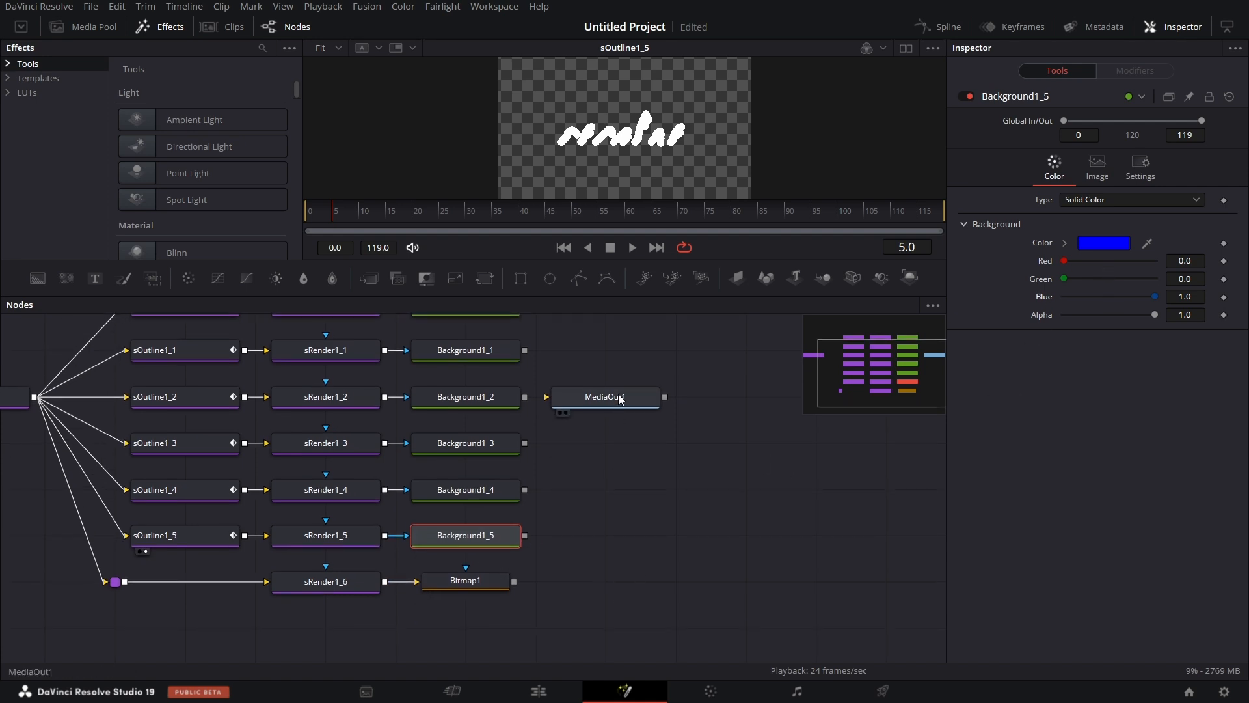
left_click_drag(619, 393, 841, 384)
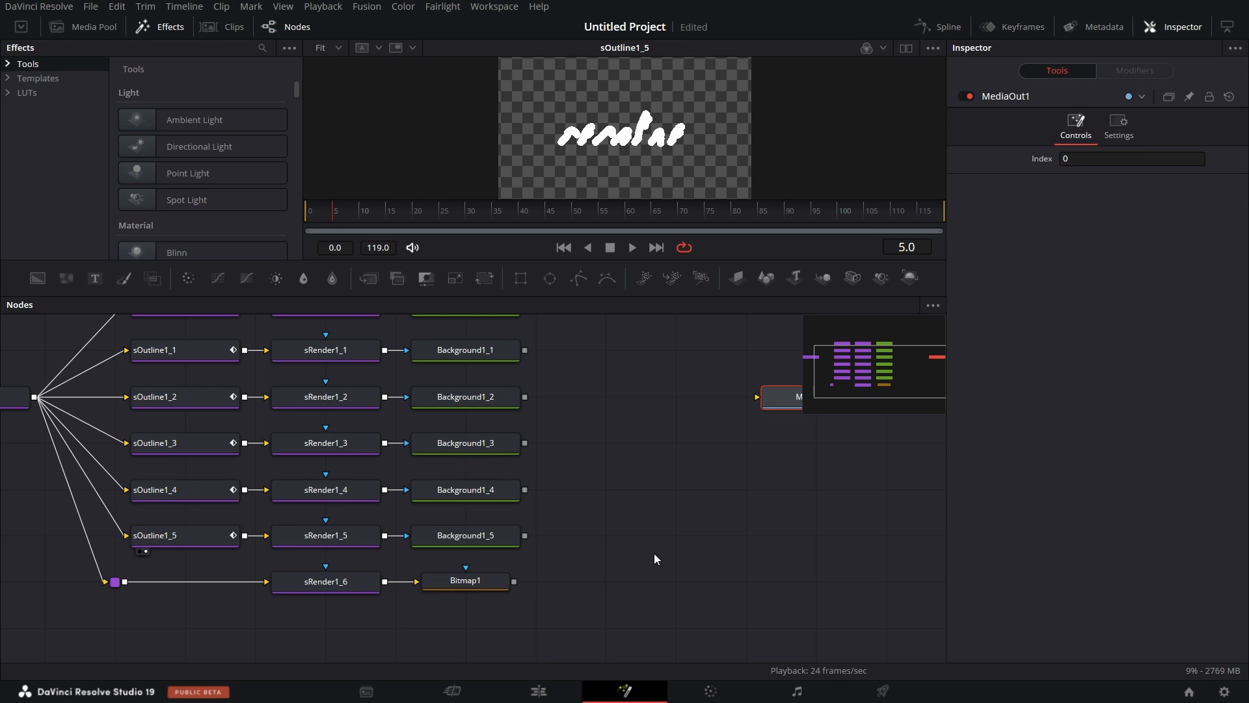
scroll(661, 552, "right", 3)
Add a MultiMerge (MMrg) node and place it in the same row as Bitmap1.
left_click(596, 516)
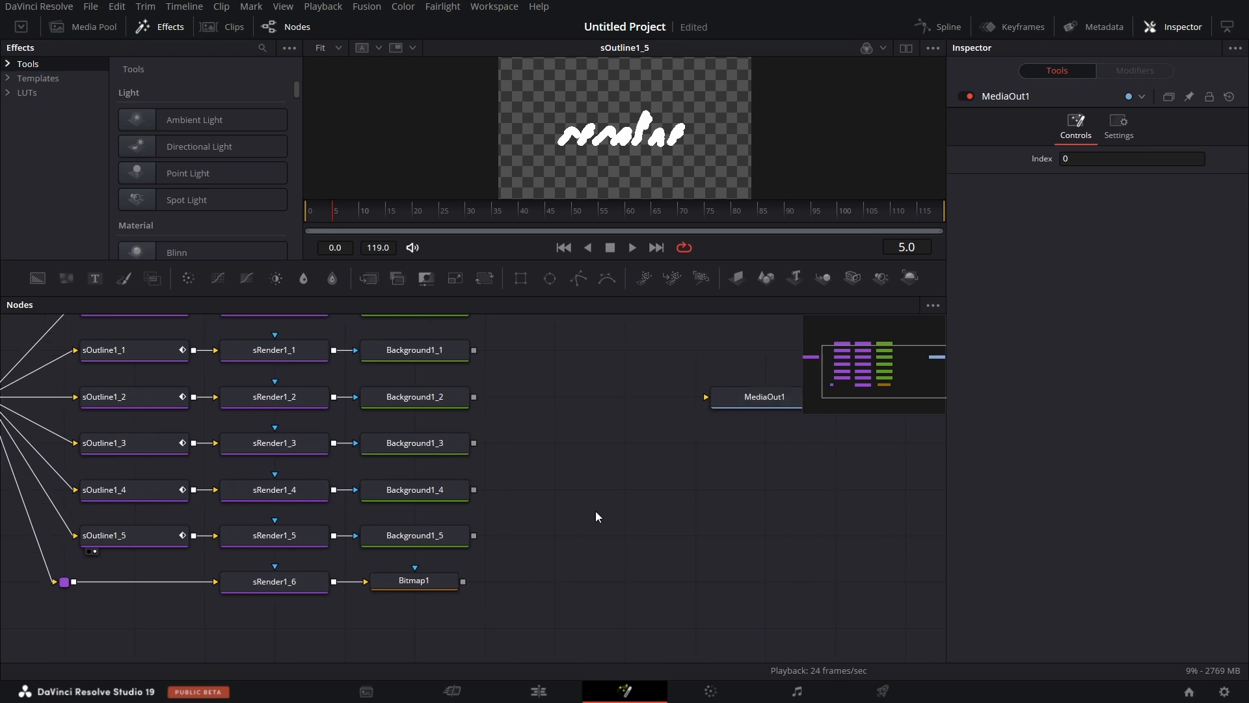
key("shift+space")
type("m")
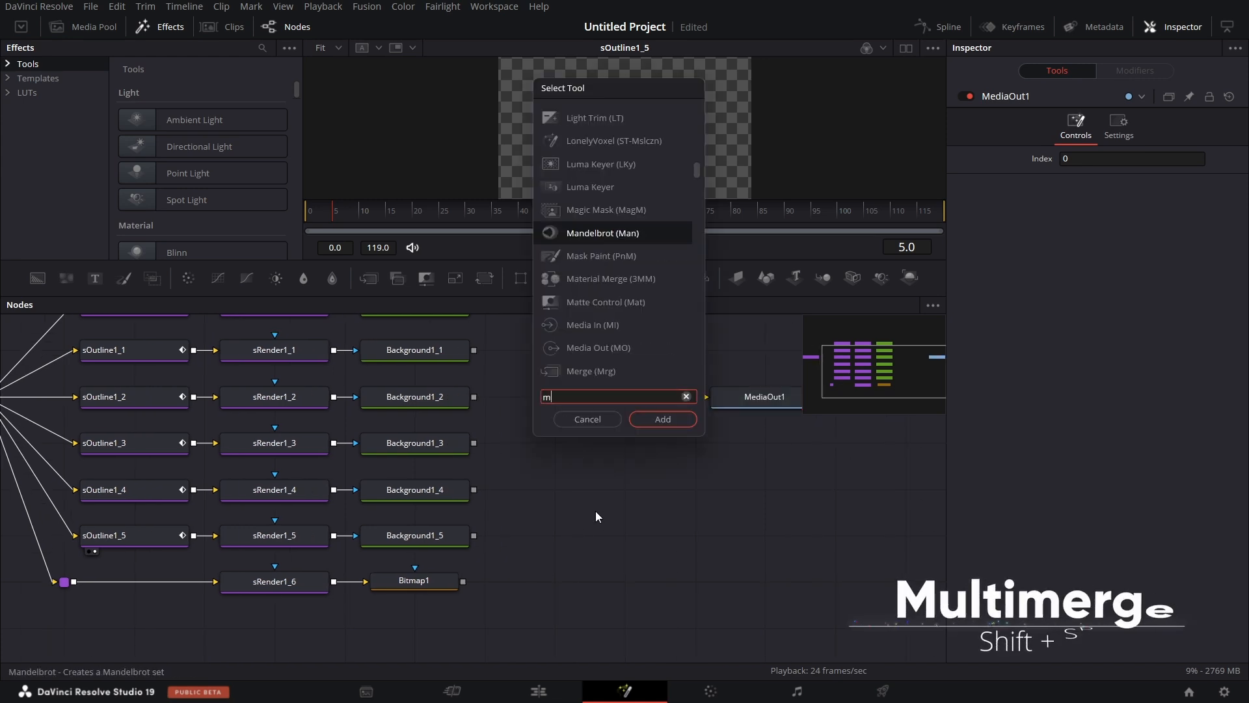
type("ult")
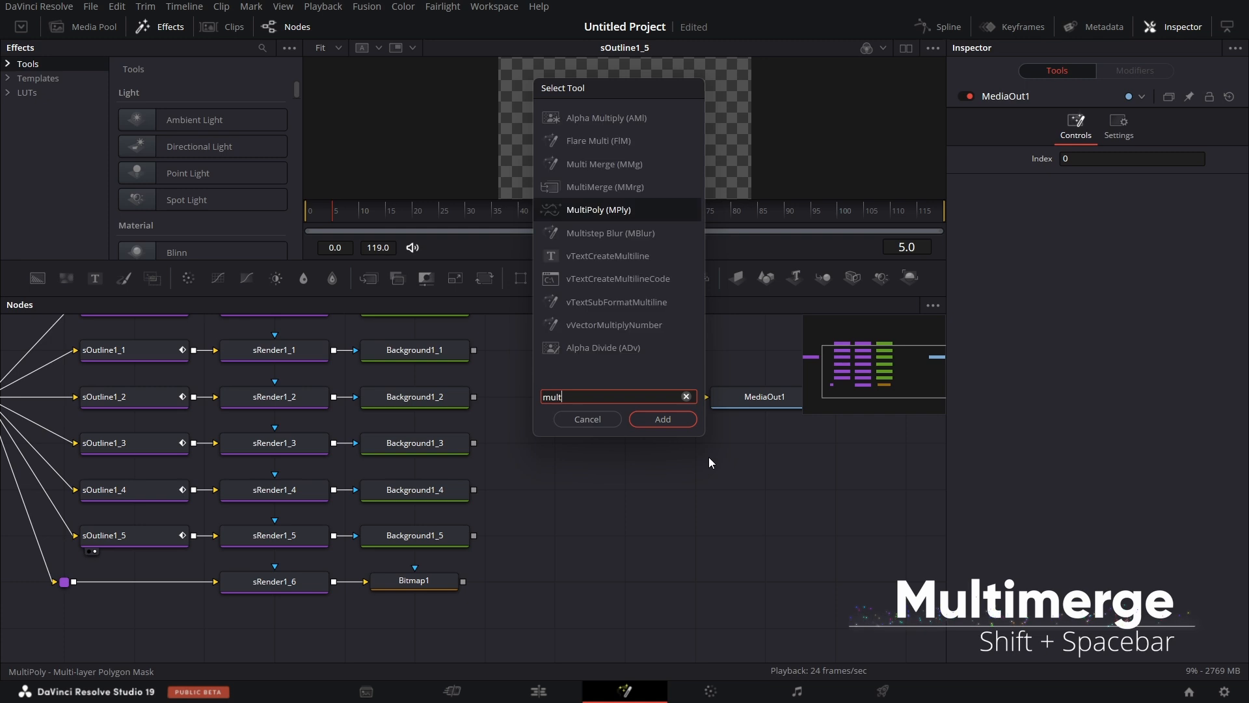
left_click(600, 189)
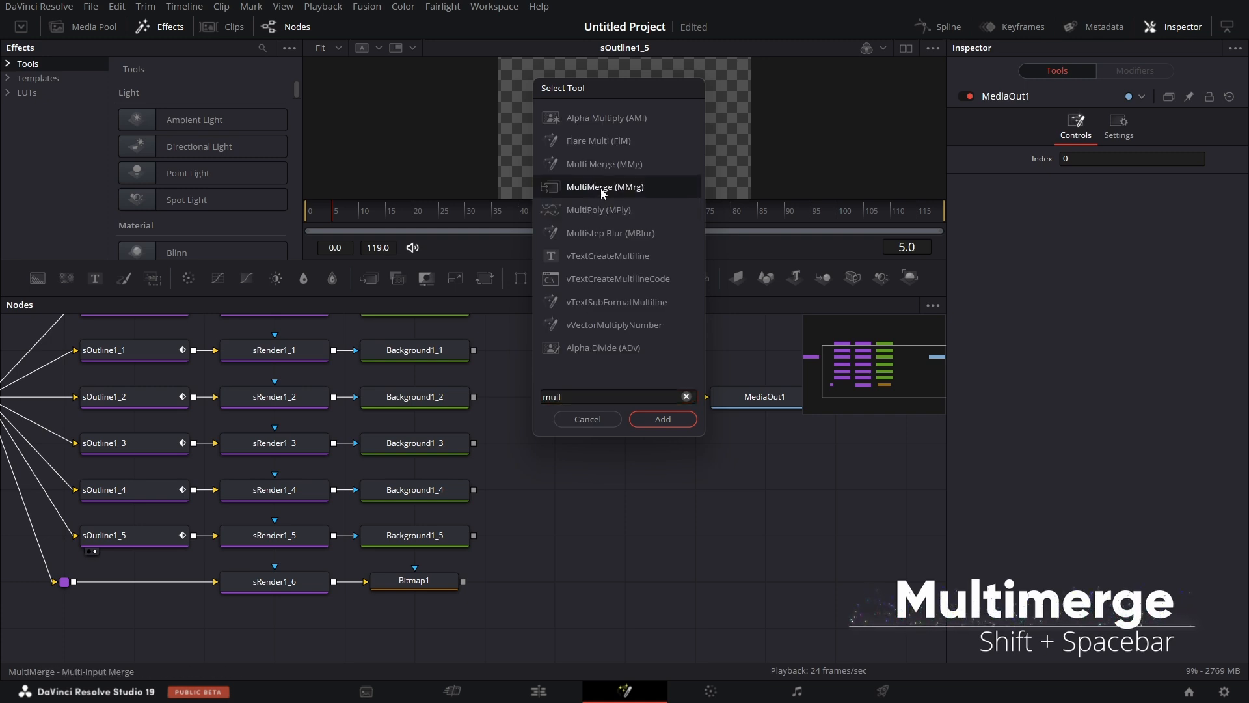
left_click(661, 418)
left_click_drag(626, 494, 658, 570)
scroll(658, 570, "up", 1)
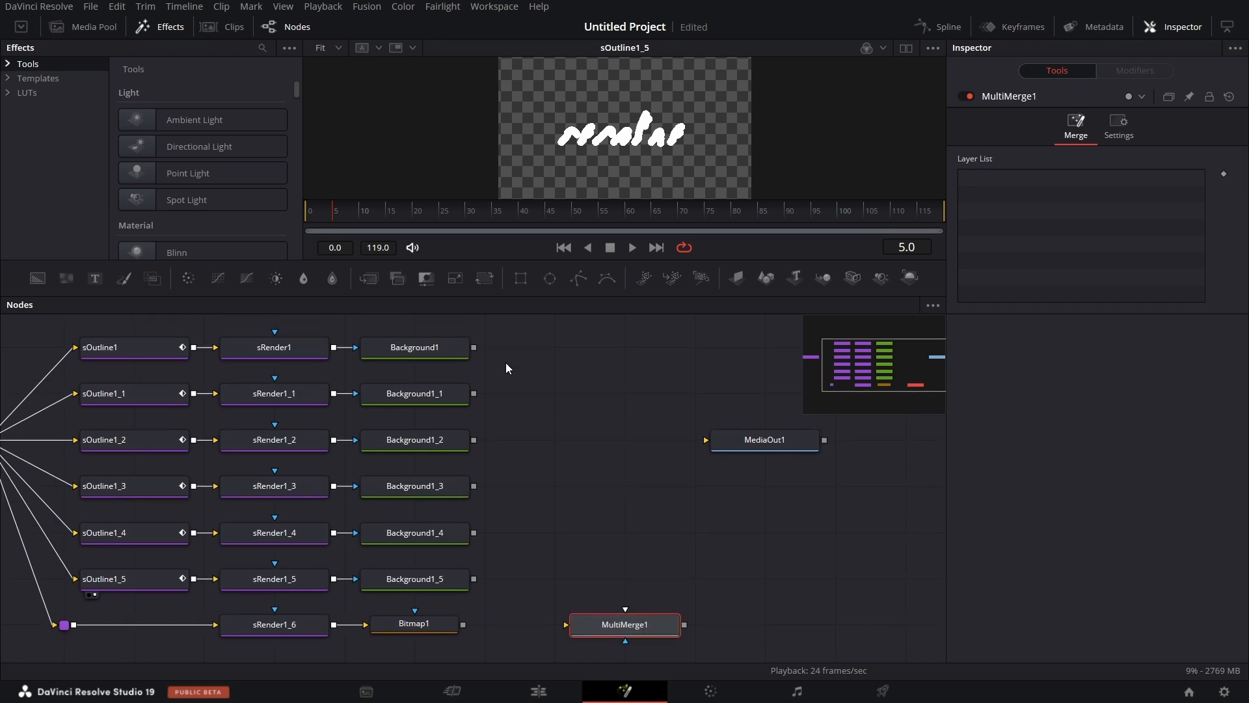
Connect Background1 as the background of MultiMerge1, Background1_1 through Background1_5 as its layers, and Bitmap1 to its mask input.
scroll(616, 471, "down", 1)
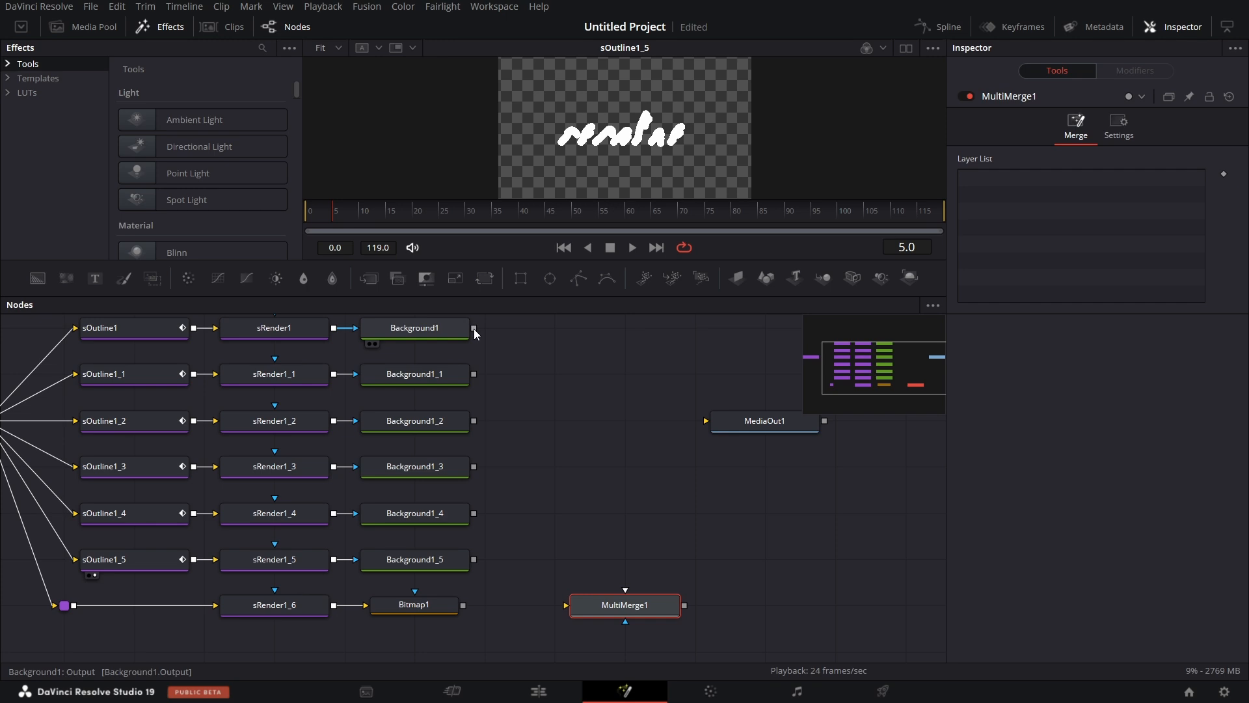
scroll(476, 330, "up", 1)
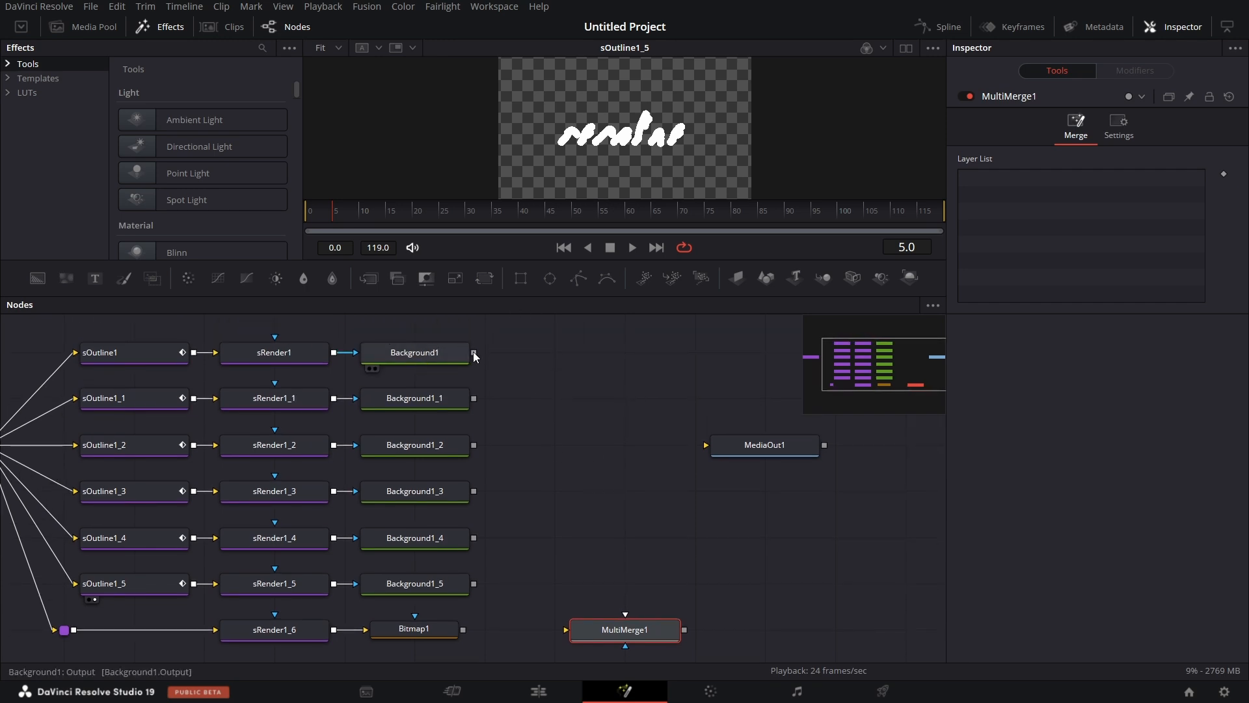
left_click_drag(474, 354, 565, 631)
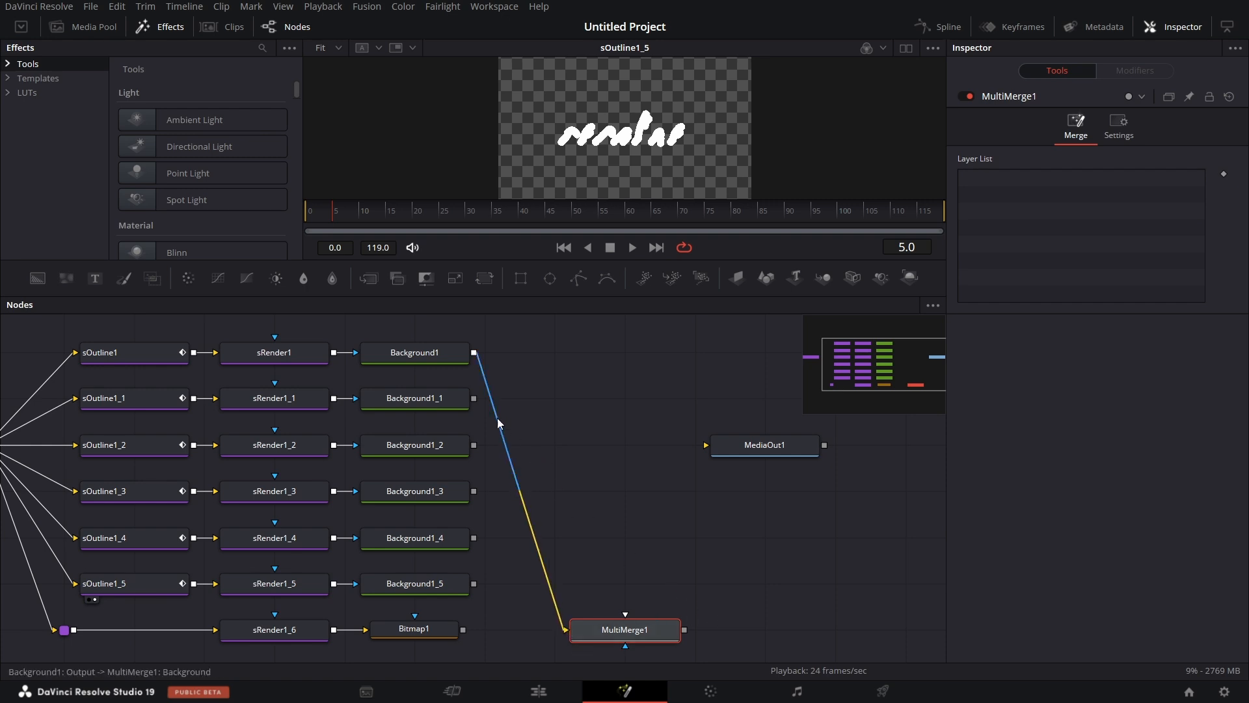
left_click_drag(474, 399, 565, 629)
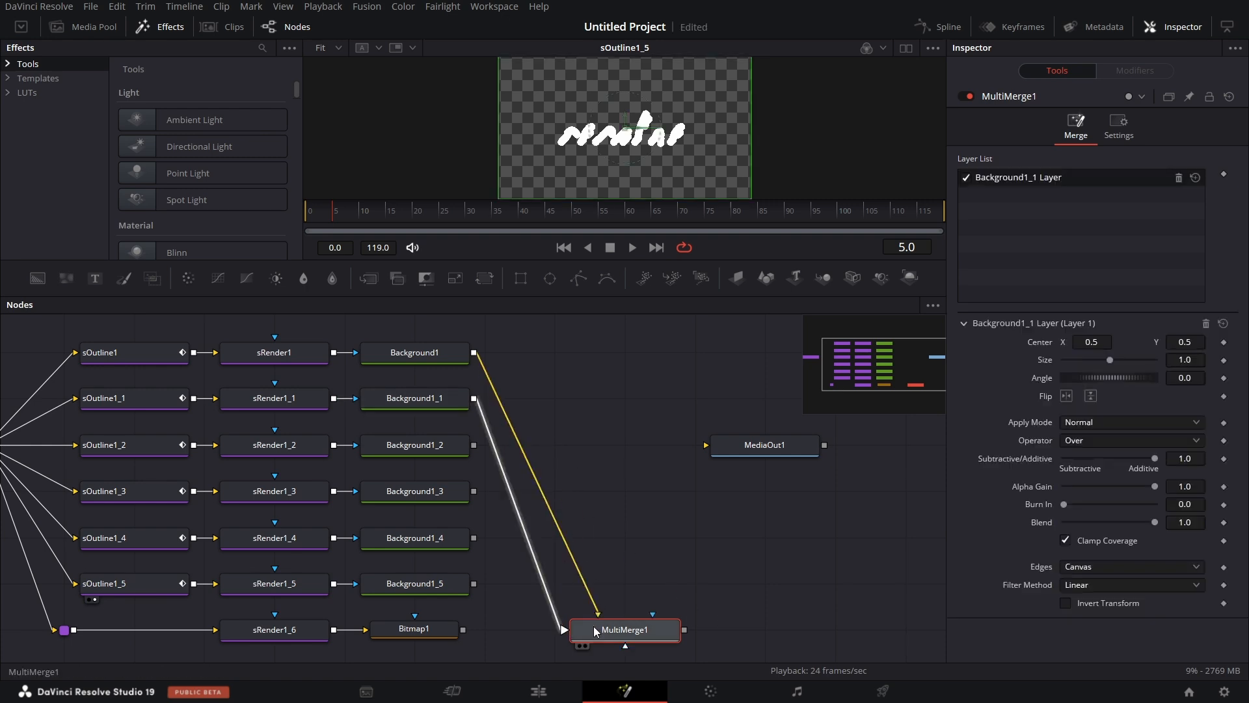
left_click_drag(474, 445, 565, 630)
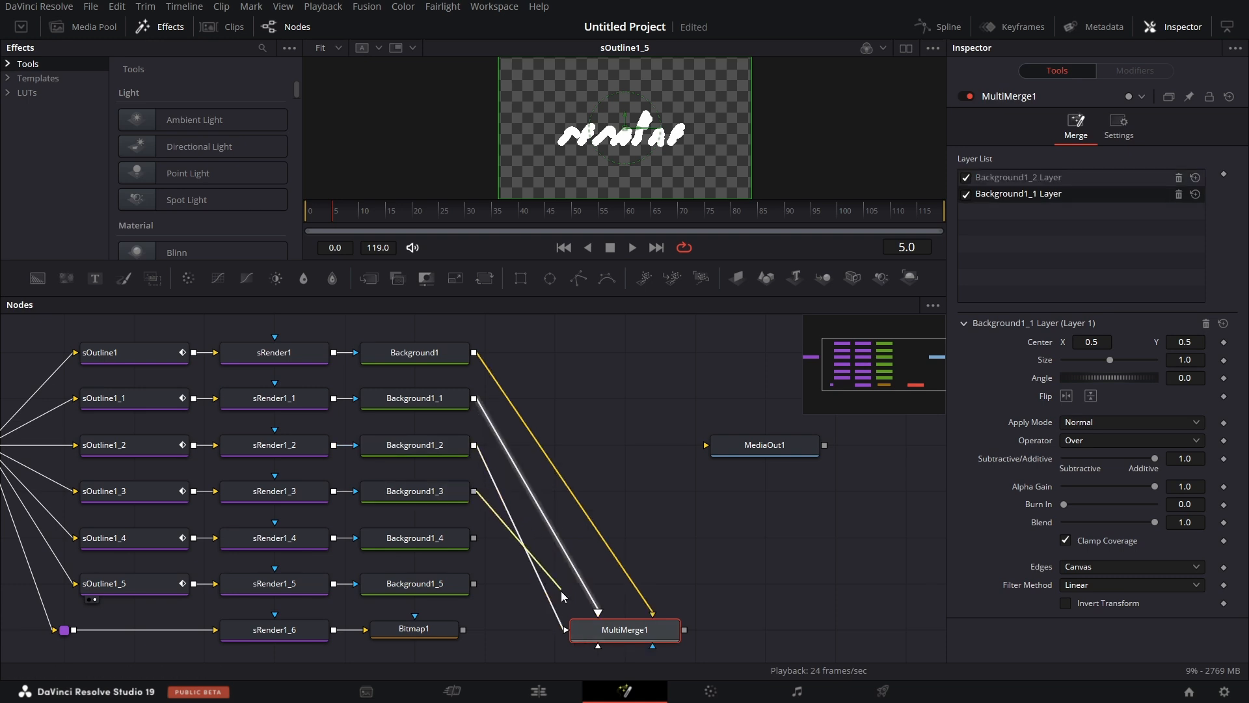
left_click_drag(474, 491, 565, 630)
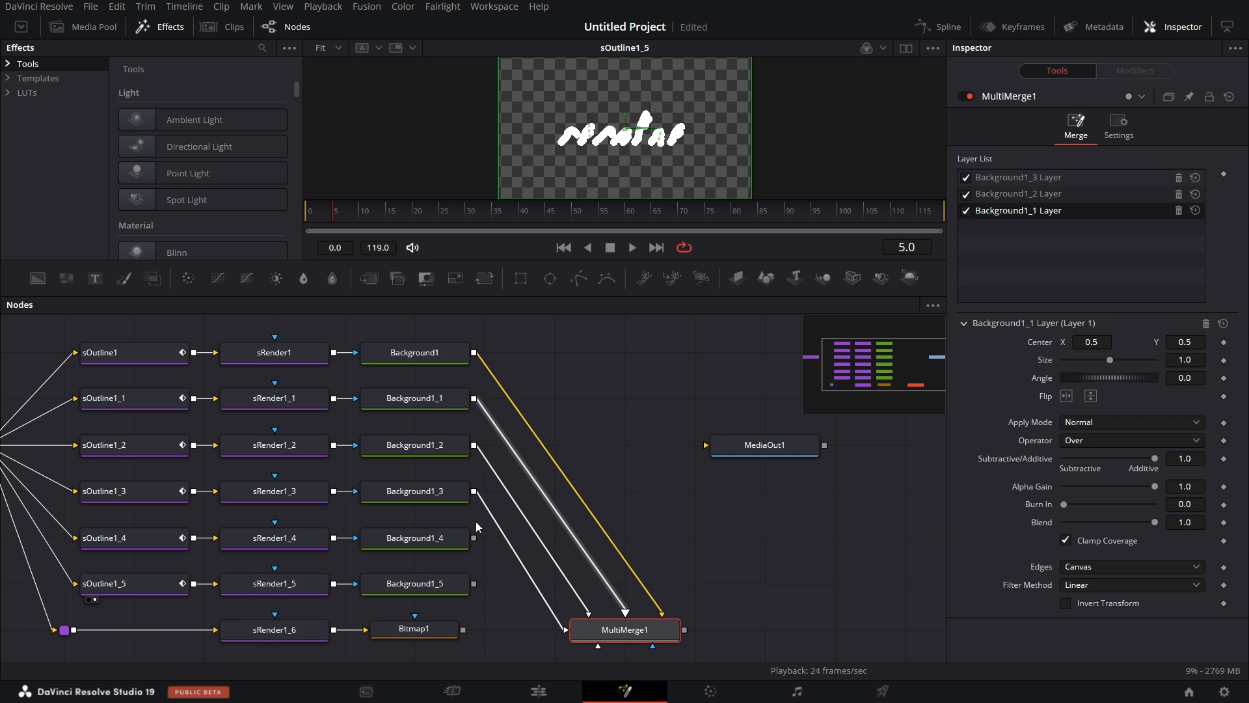
left_click_drag(475, 538, 579, 629)
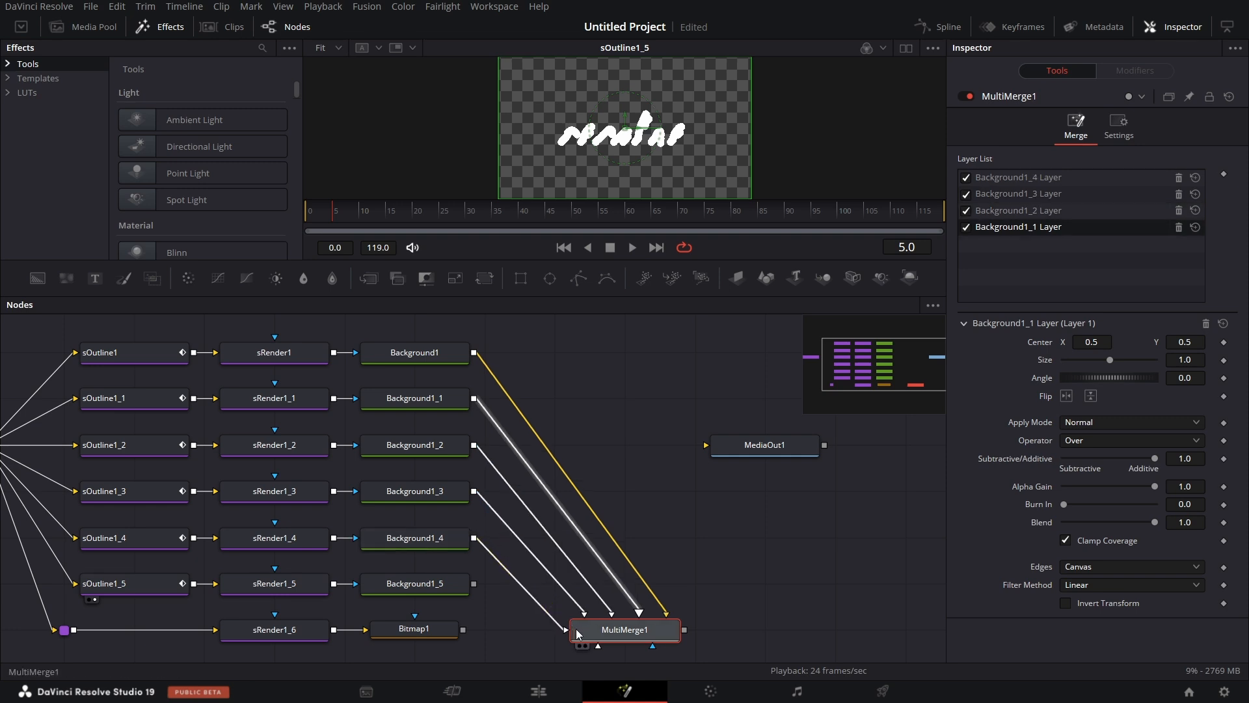
left_click_drag(474, 585, 579, 630)
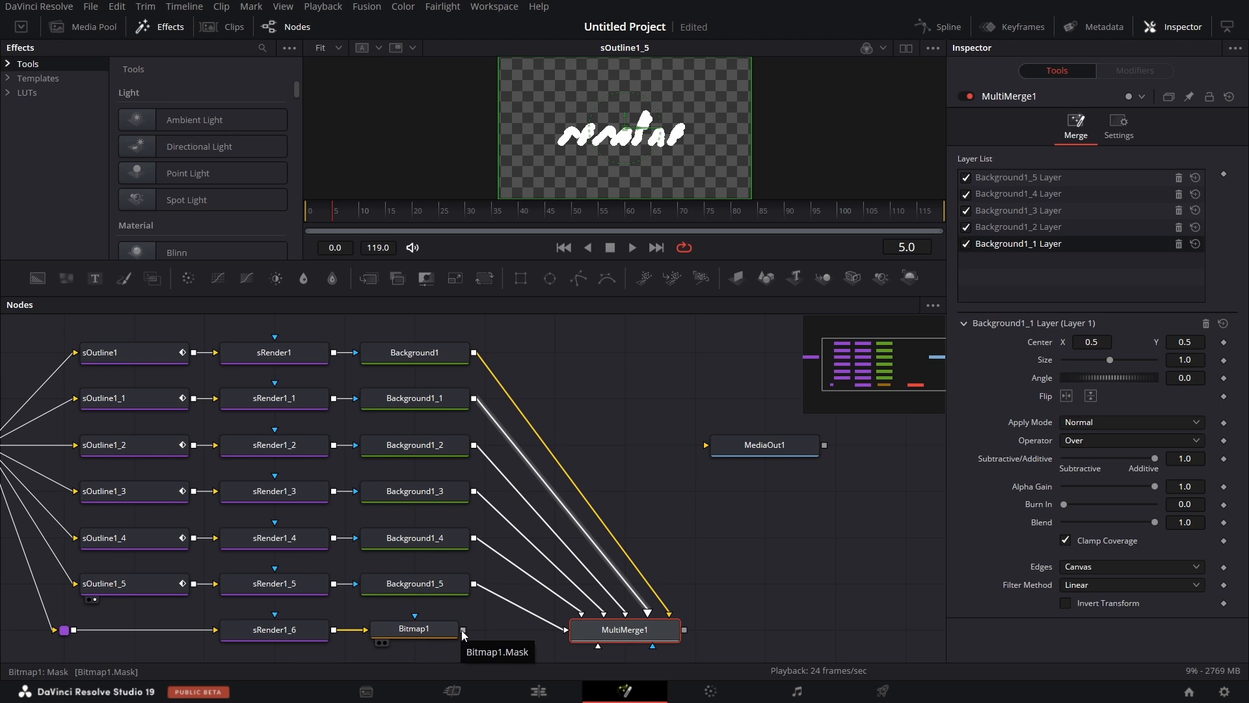
left_click_drag(463, 631, 654, 607)
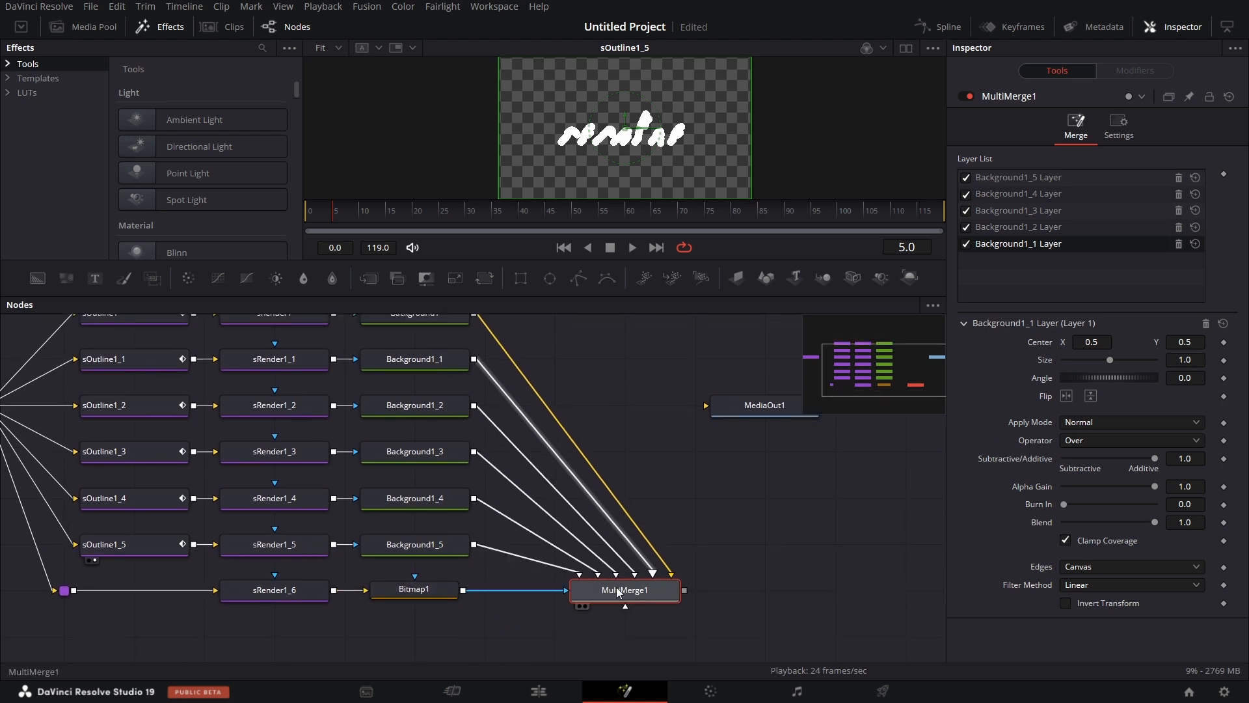
Move MediaOut1 into the row of MultiMerge1, leaving a gap wide enough for another node between them.
scroll(765, 583, "right", 5)
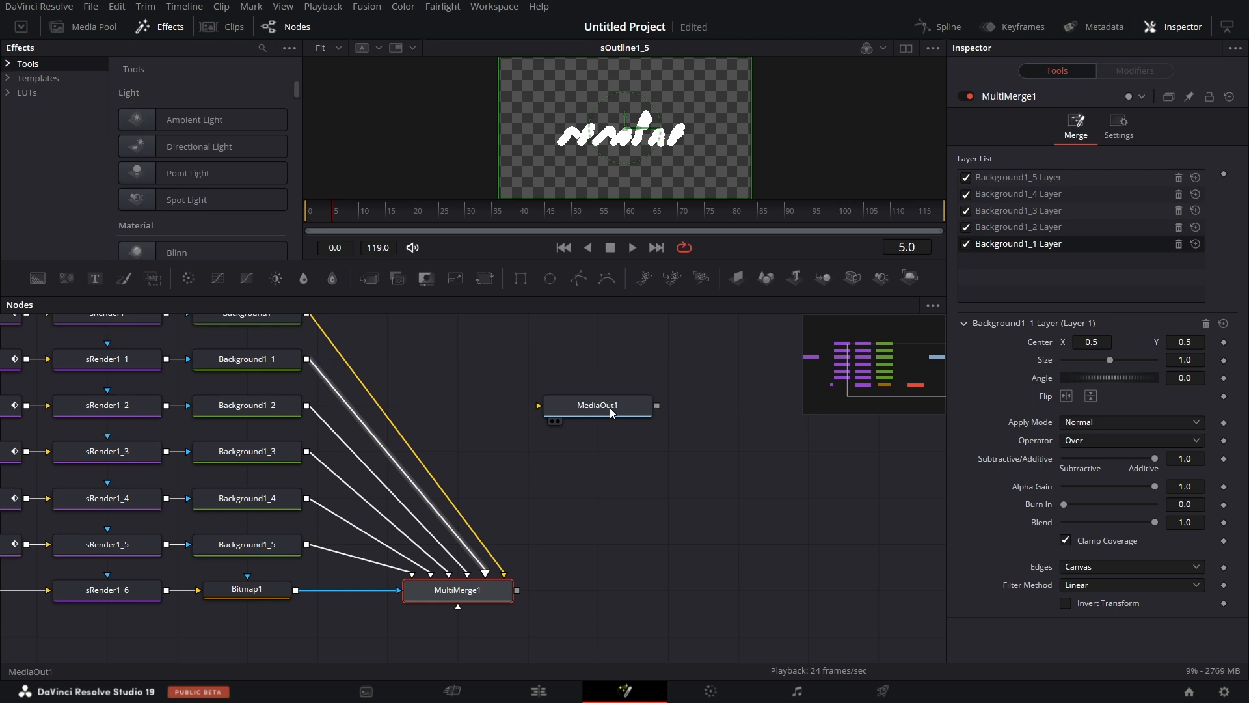
left_click_drag(612, 412, 683, 589)
scroll(720, 556, "left", 4)
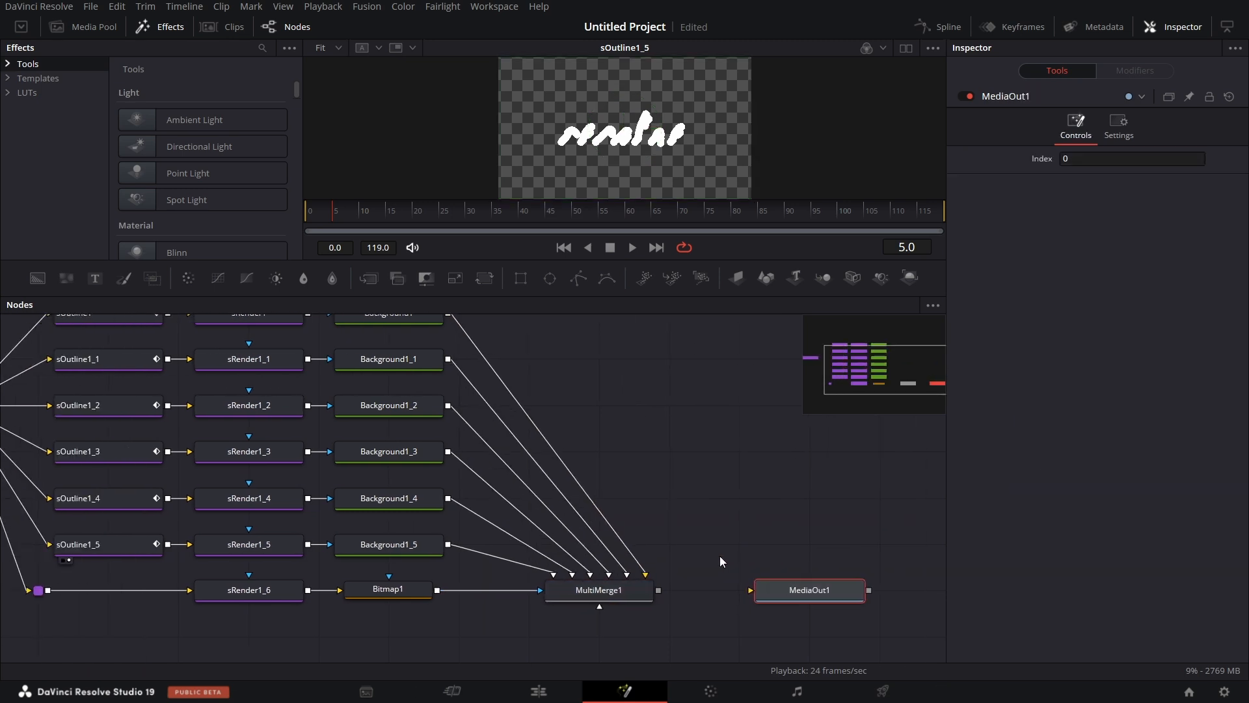
scroll(719, 556, "left", 1)
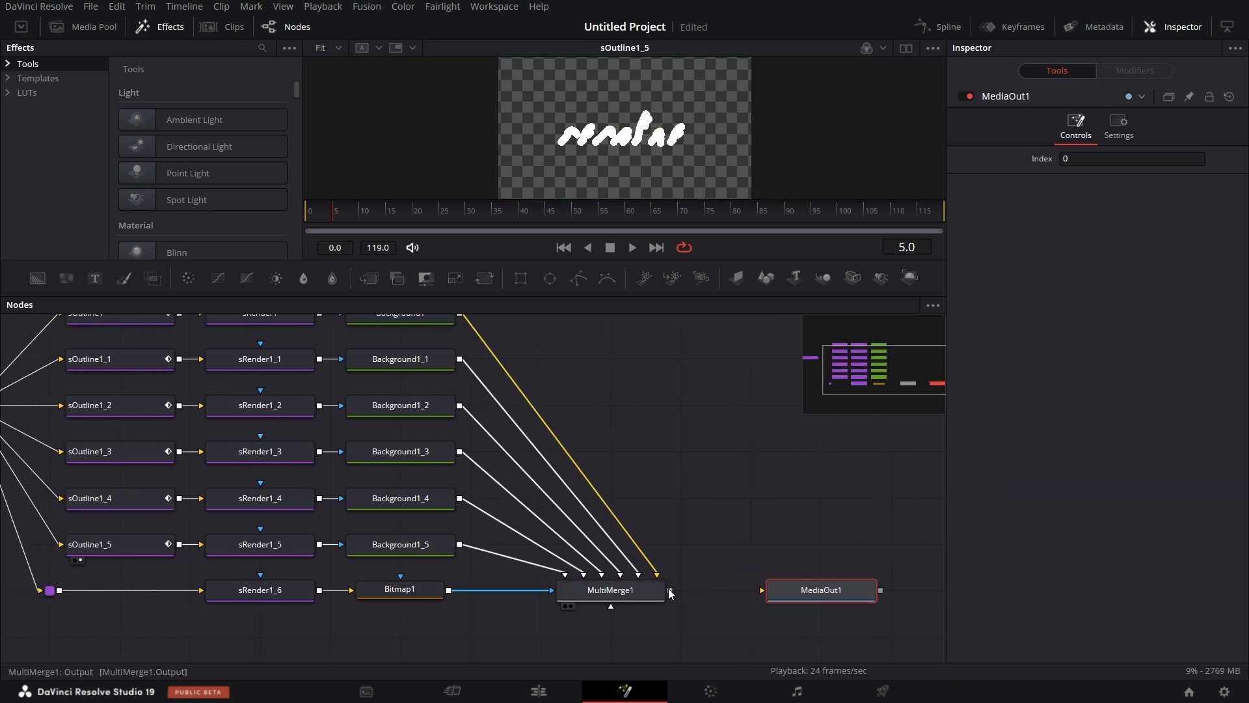
left_click_drag(795, 594, 864, 593)
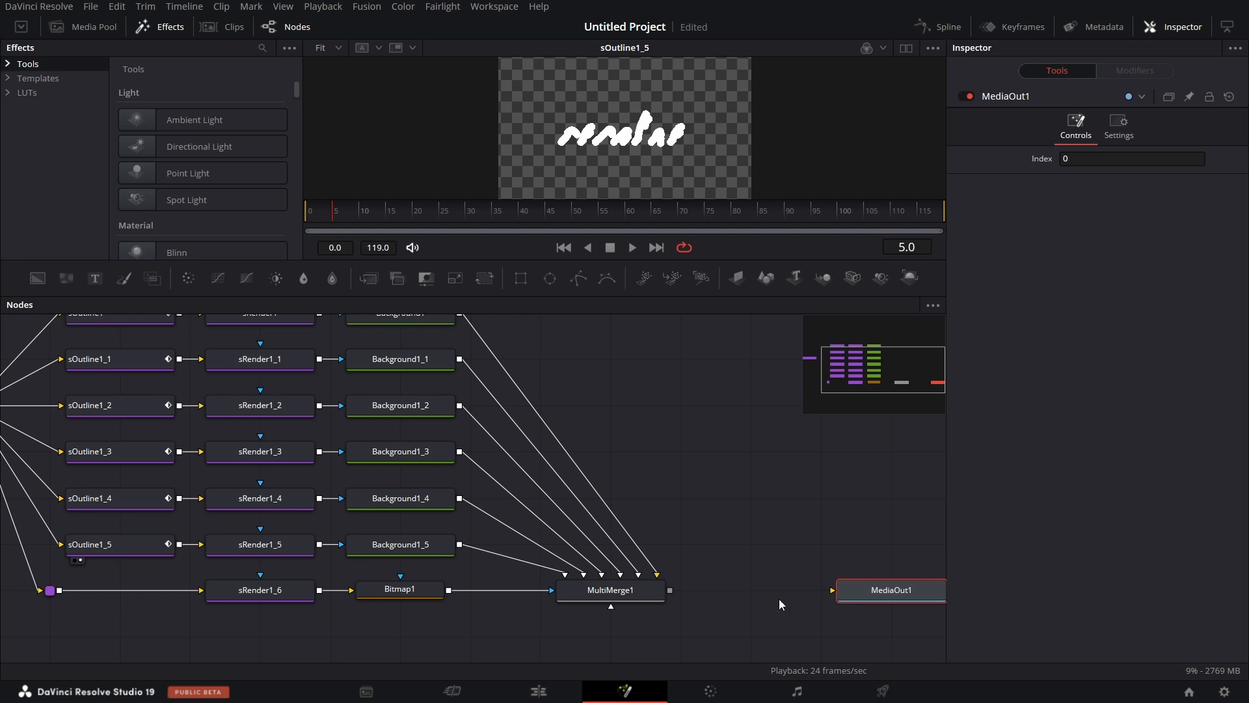
scroll(756, 601, "right", 3)
scroll(756, 601, "right", 1)
Add a Stop Motion node directly after MultiMerge1.
left_click_drag(500, 591, 427, 599)
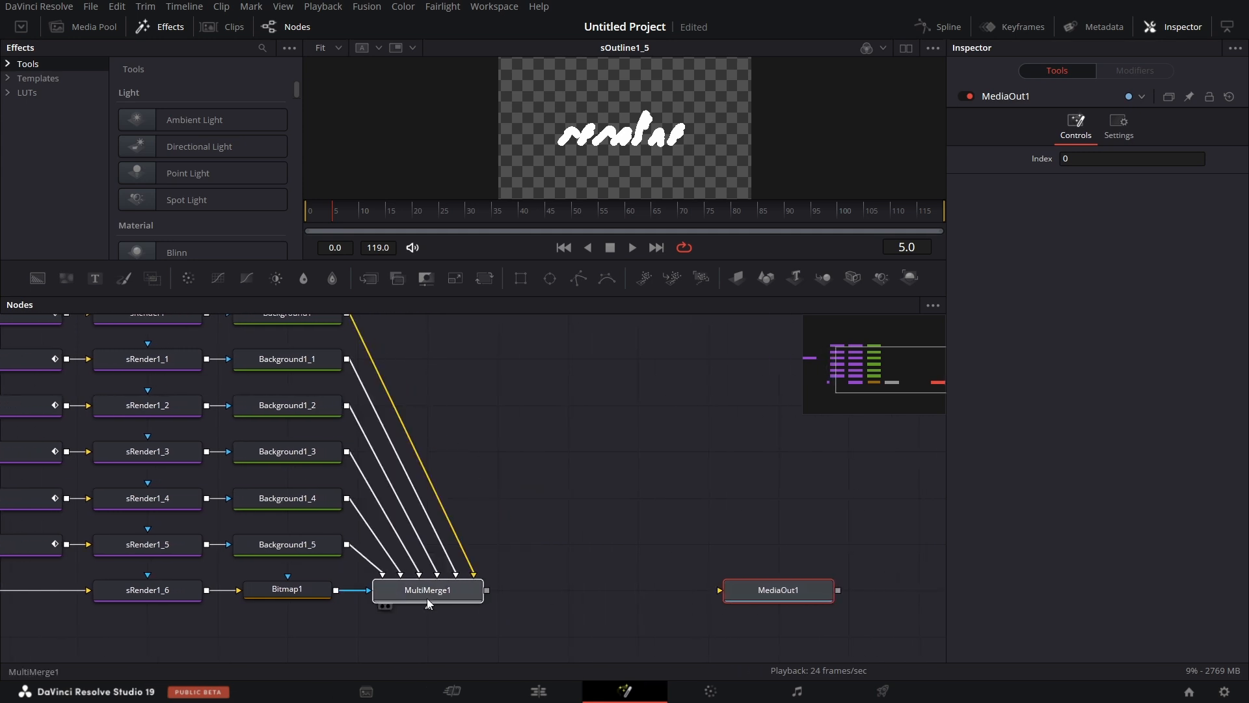
key("shift+space")
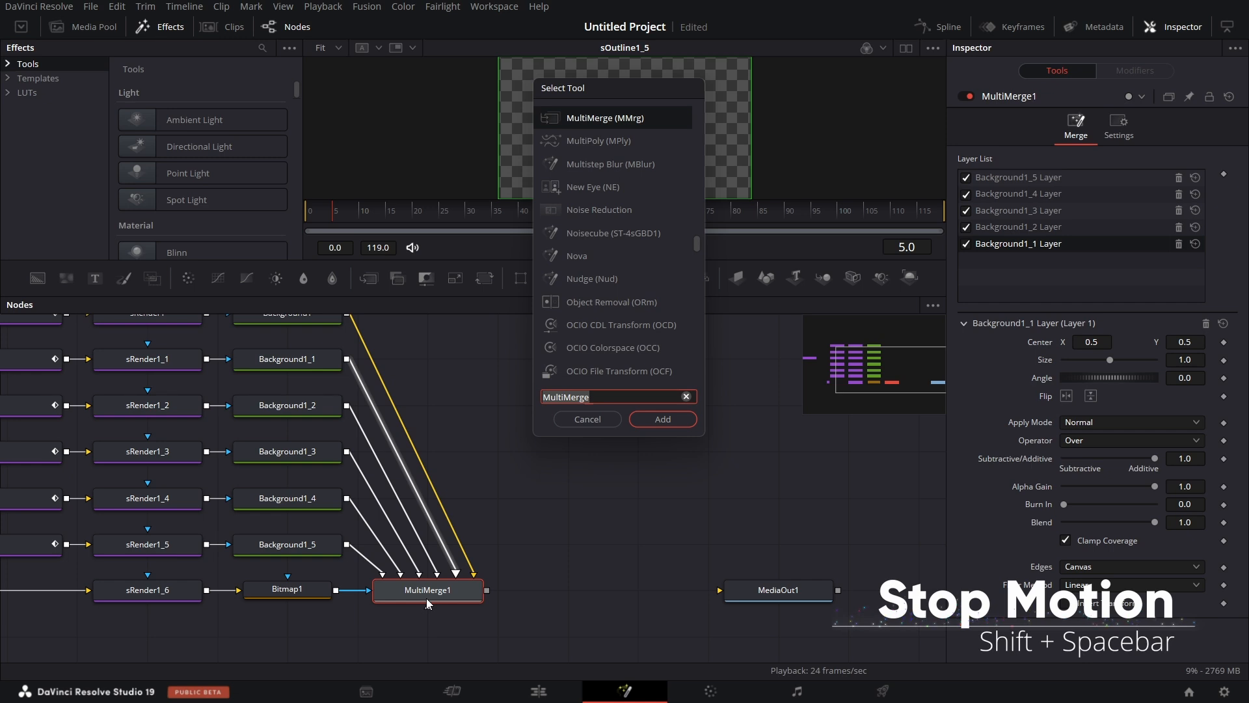
type("stop")
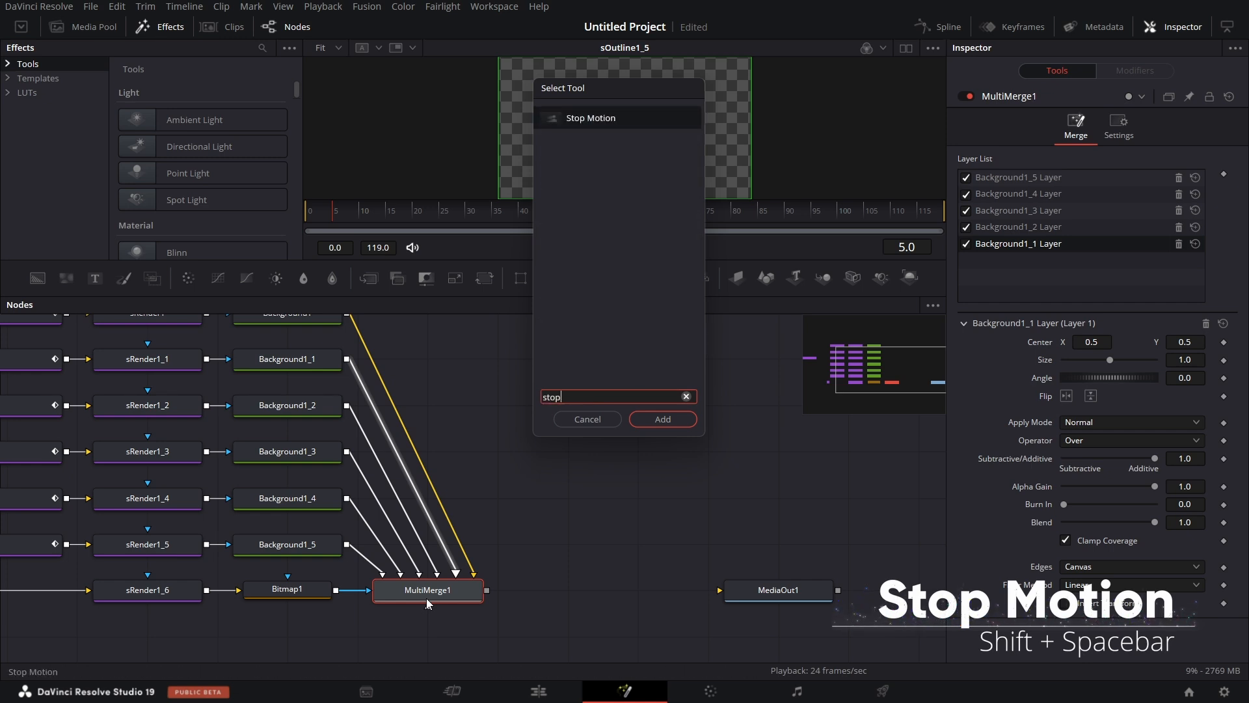
left_click(663, 419)
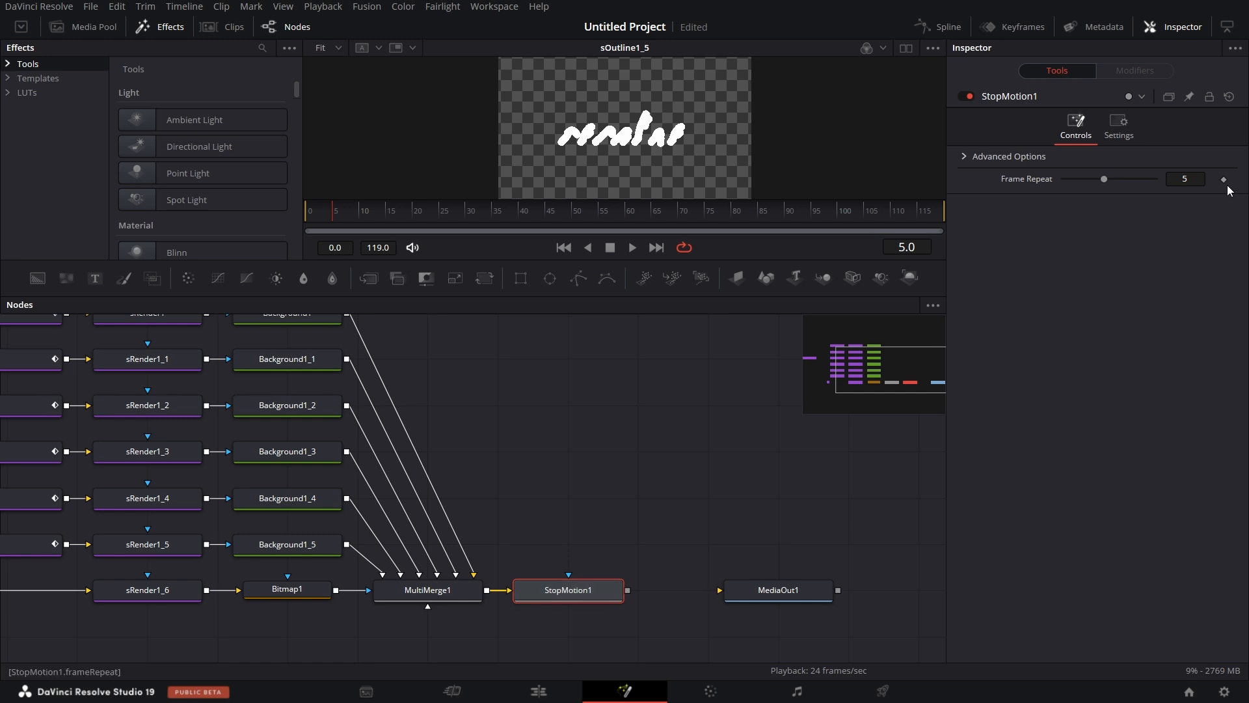
Set the Frame Repeat of StopMotion1 to 2 and connect its output to MediaOut1.
left_click(1194, 177)
type("2")
key("Return")
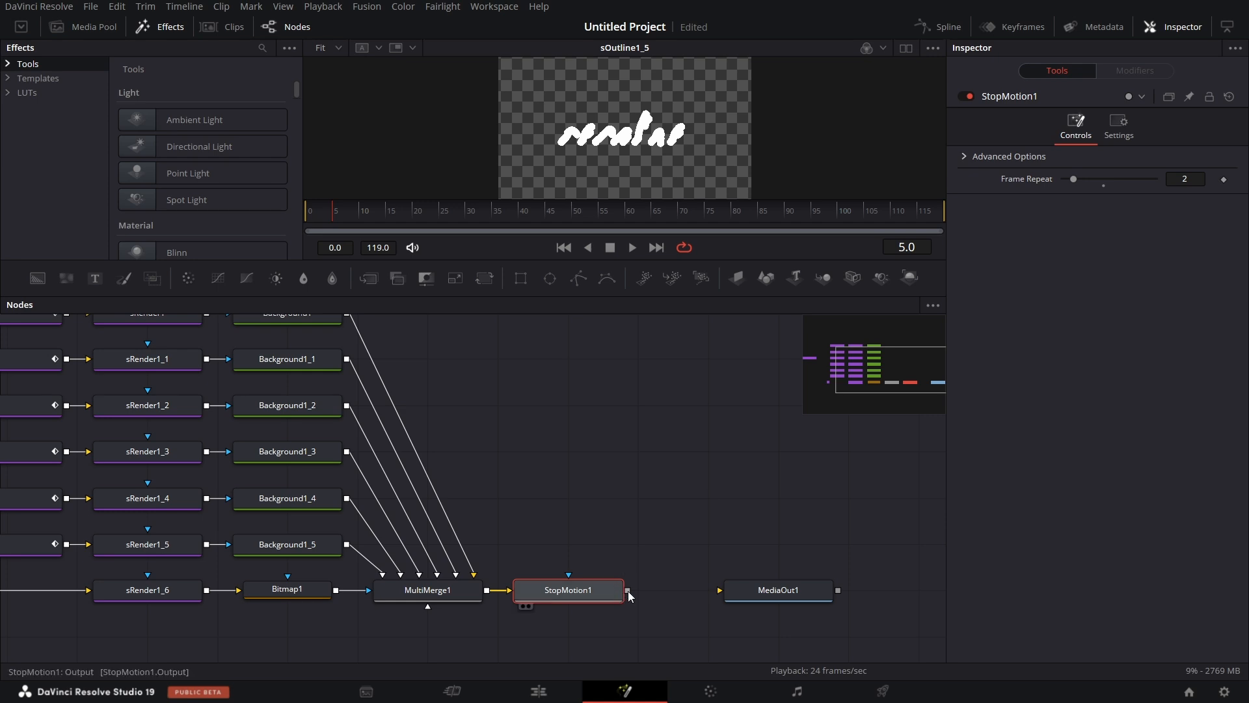
left_click_drag(627, 589, 723, 591)
scroll(767, 566, "left", 5)
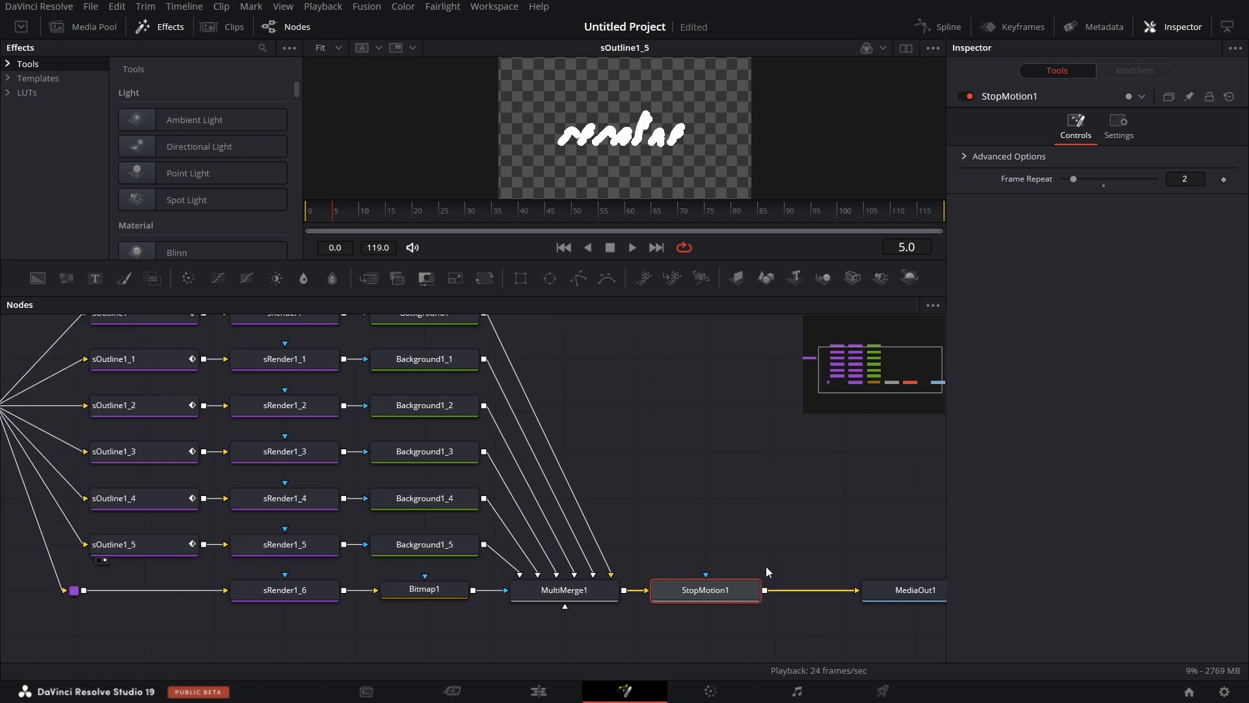
Select sOutline1 through sOutline1_5 and show their keyframes in the Keyframes editor, fitted to the composition's length.
scroll(810, 560, "up", 2)
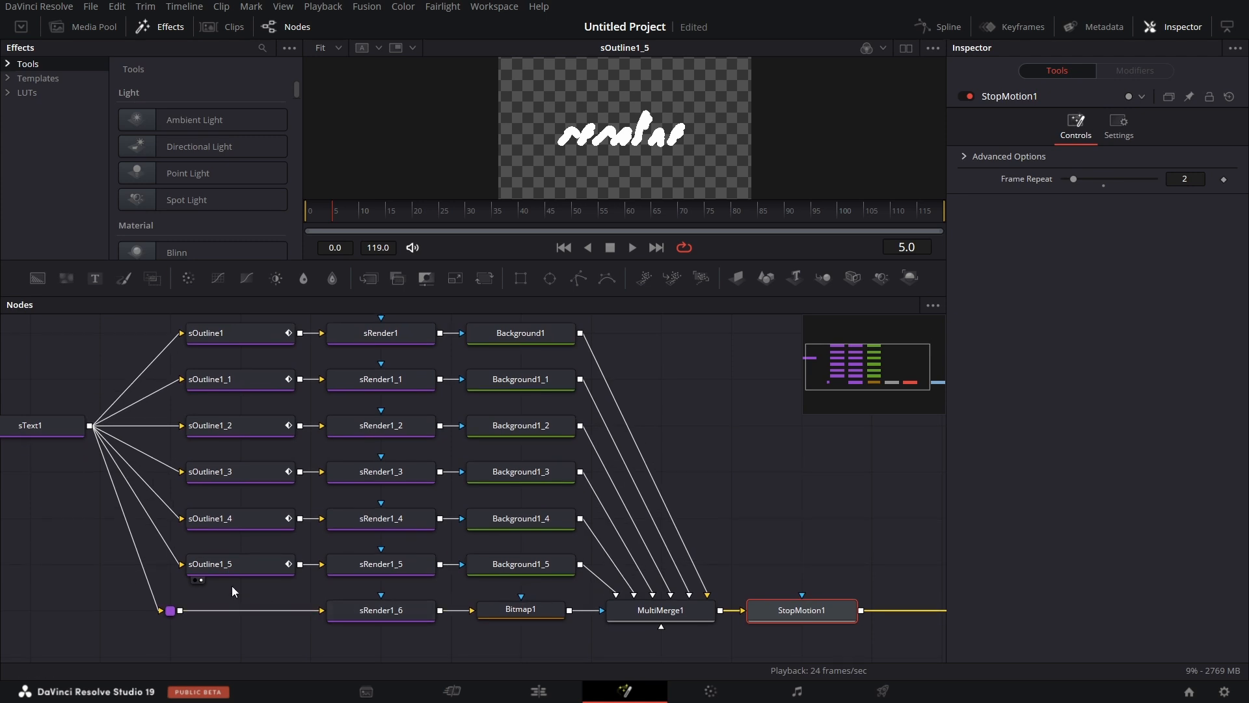
left_click_drag(232, 587, 244, 369)
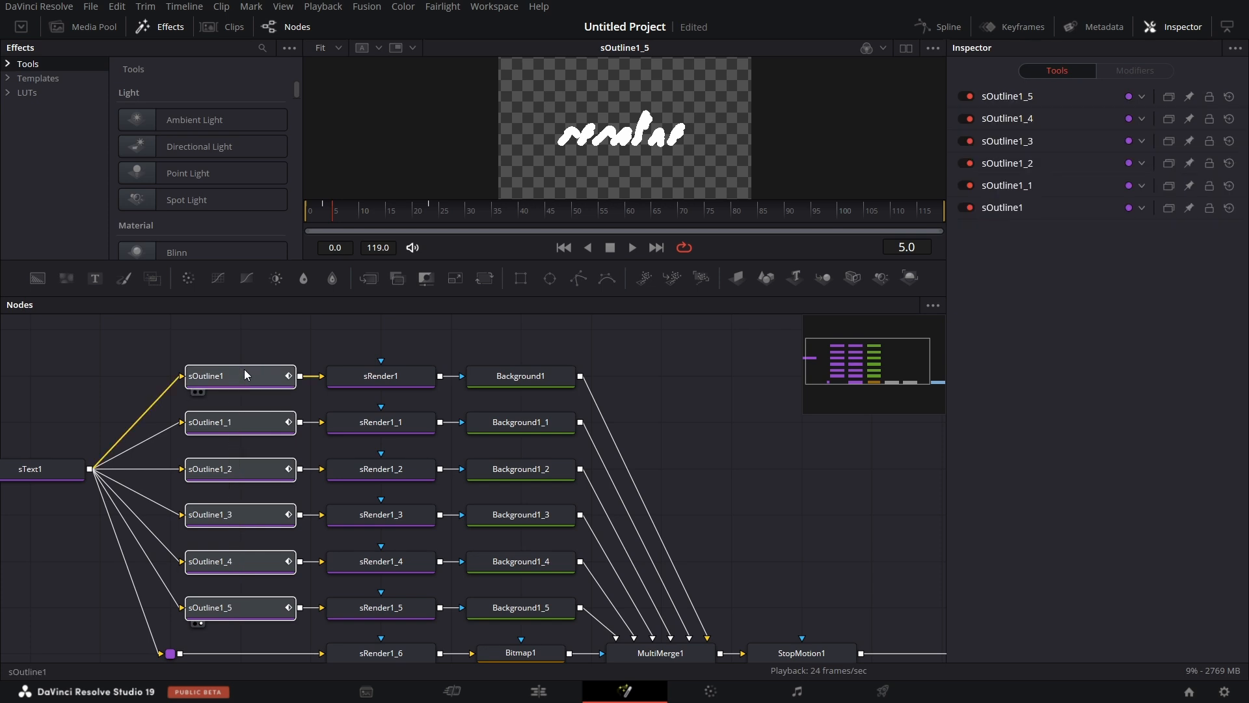
left_click(1028, 25)
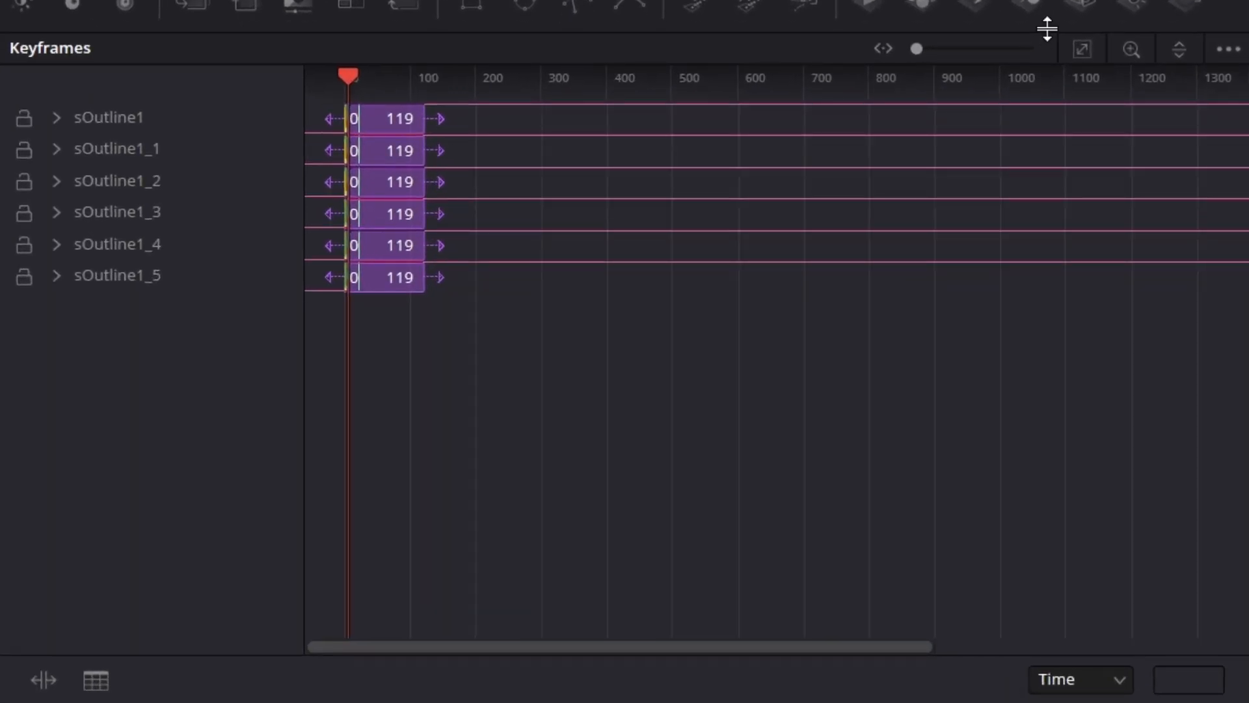
left_click(1081, 49)
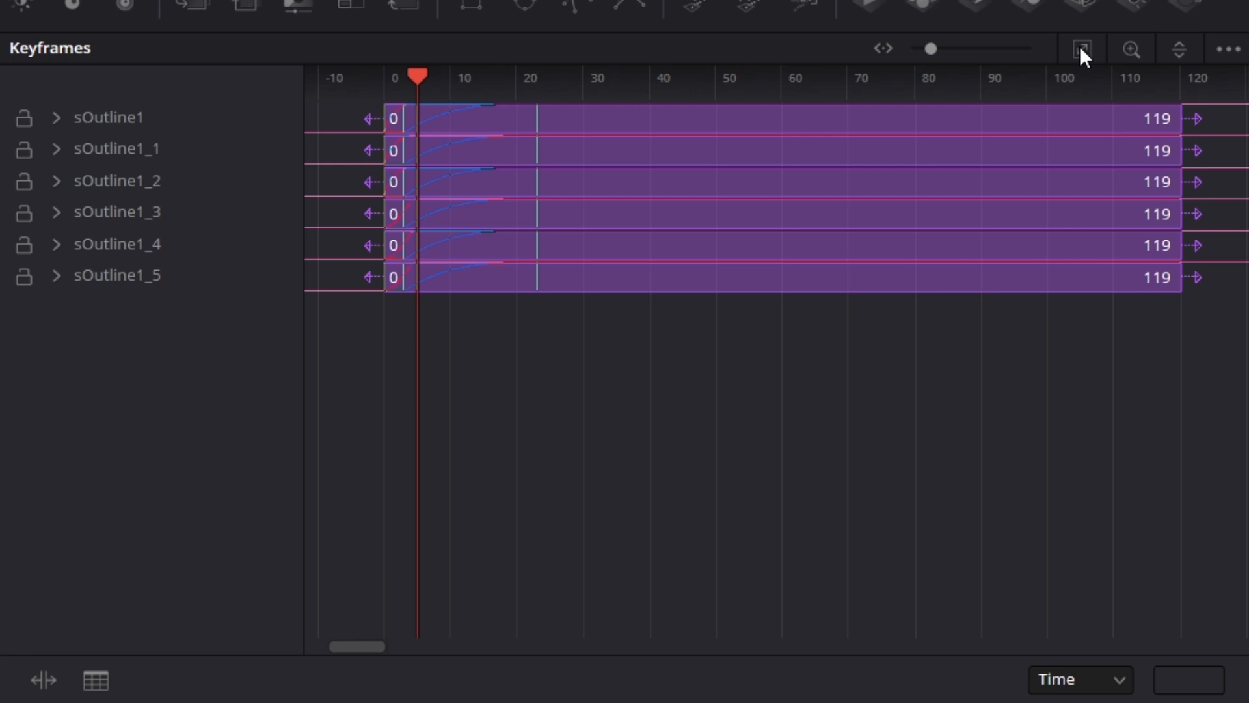
Expand the keyframe tracks of all six sOutline nodes to show their Thickness and Length keyframes.
left_click(57, 117)
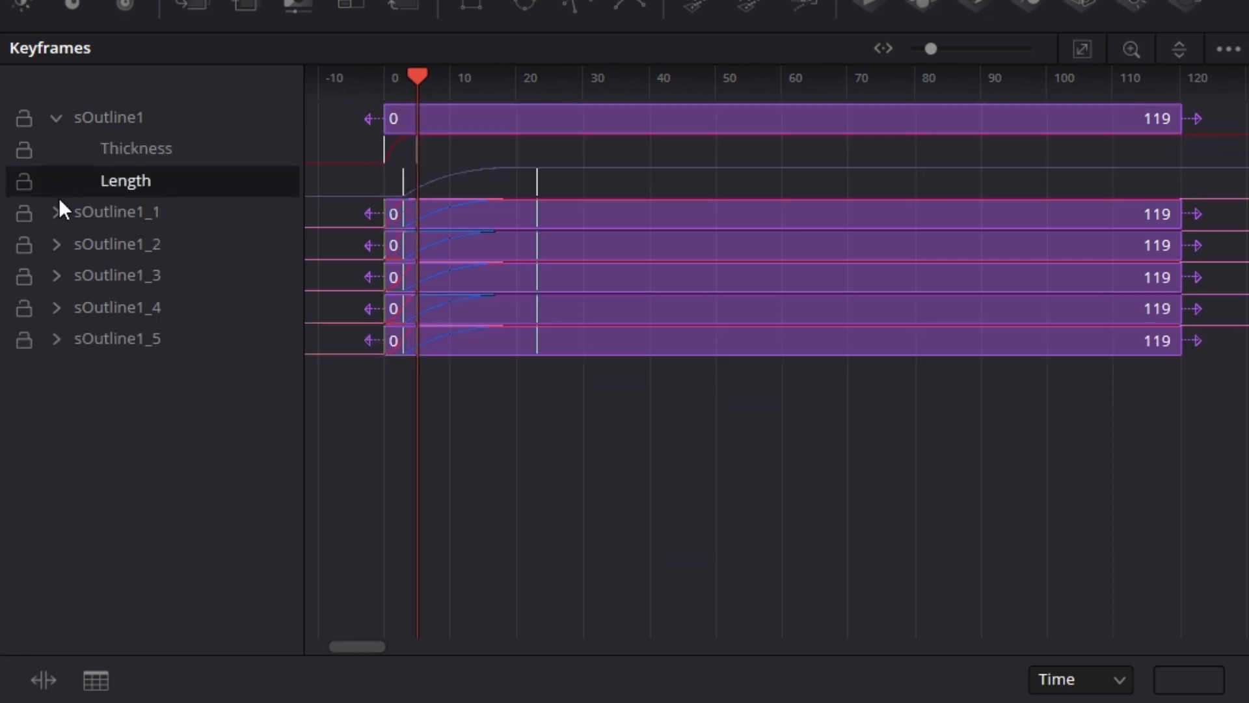
left_click(57, 213)
left_click(60, 310)
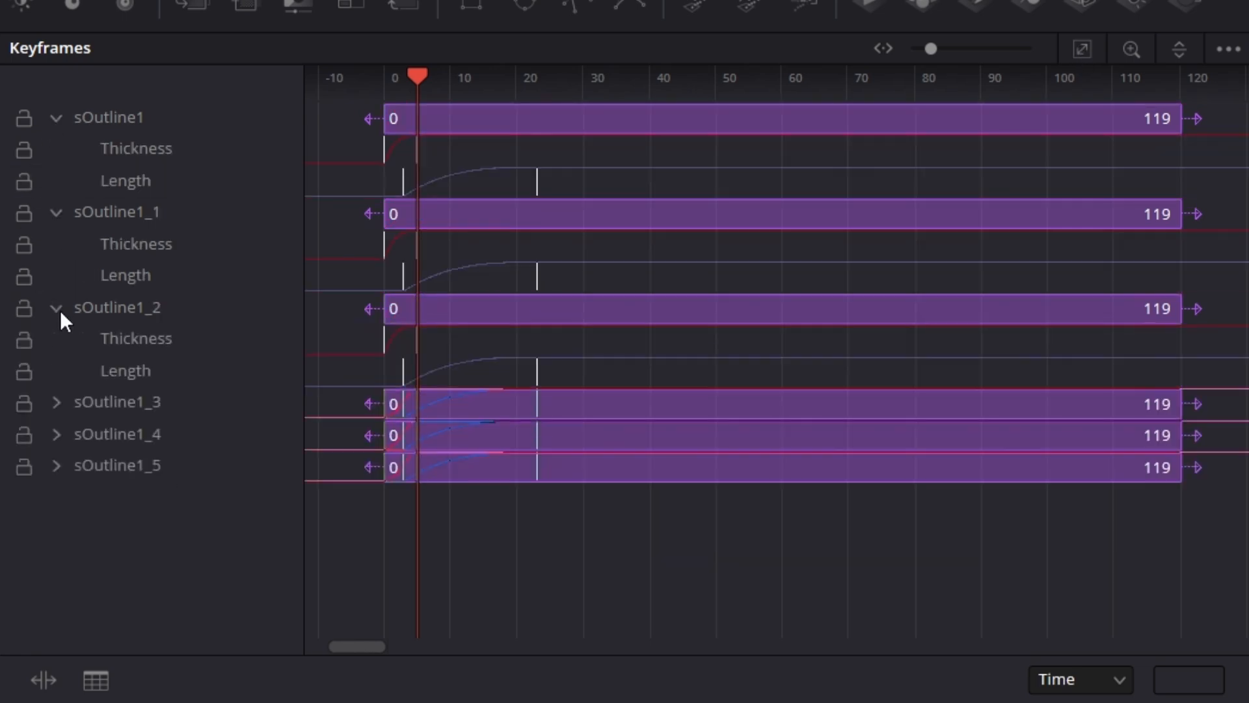
left_click(59, 402)
left_click(52, 498)
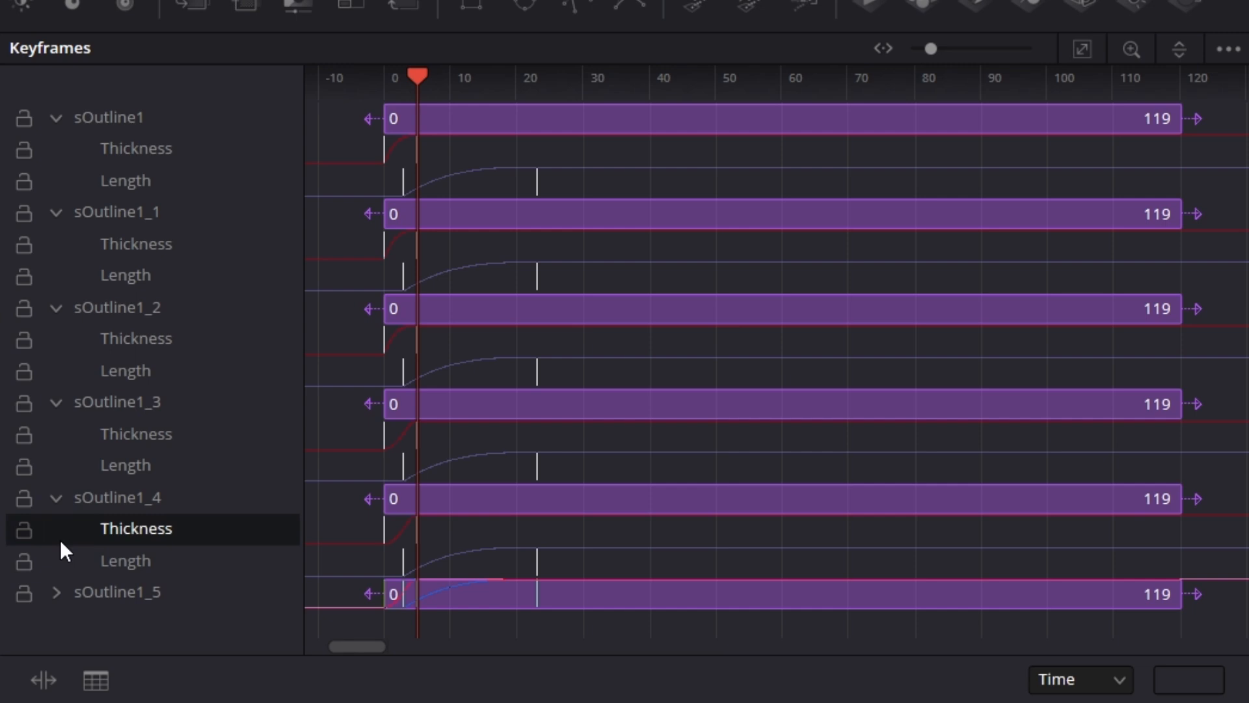
left_click(57, 593)
left_click_drag(625, 31, 624, 0)
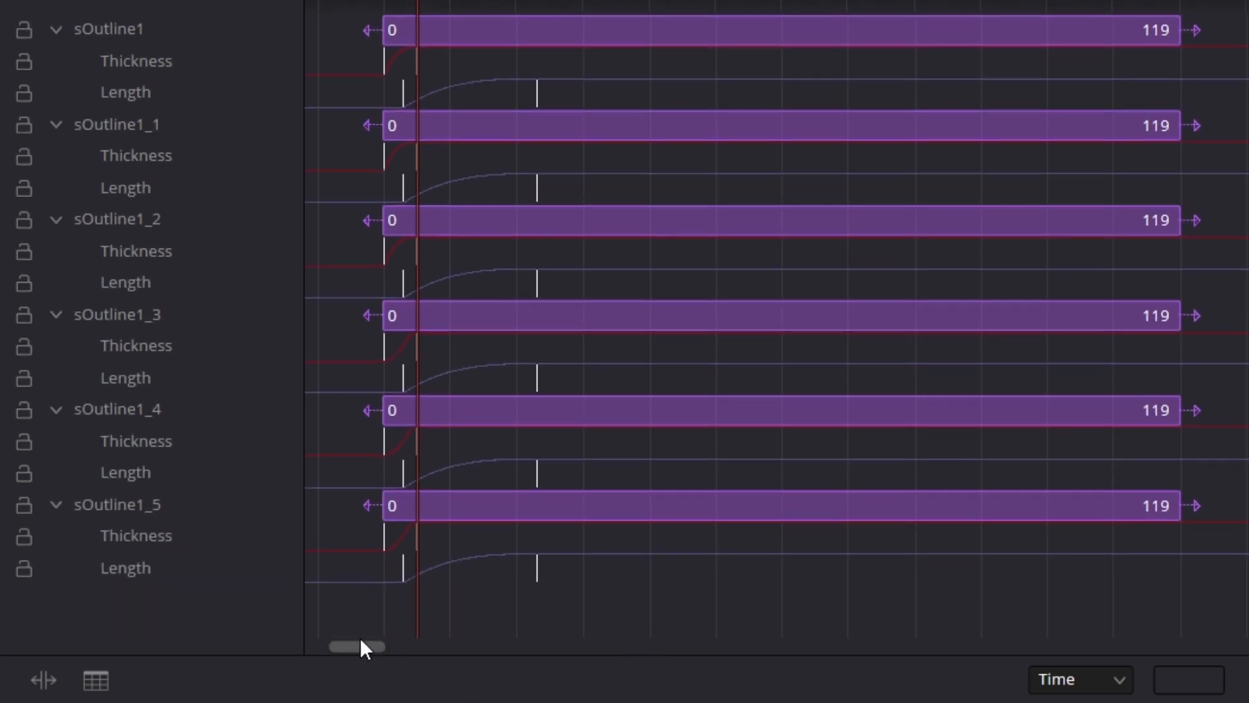
Stagger the Thickness and Length keyframes of sOutline1_1 through sOutline1_5 so each outline starts 5 frames after the previous one.
left_click_drag(368, 611, 576, 162)
left_click_drag(388, 161, 417, 171)
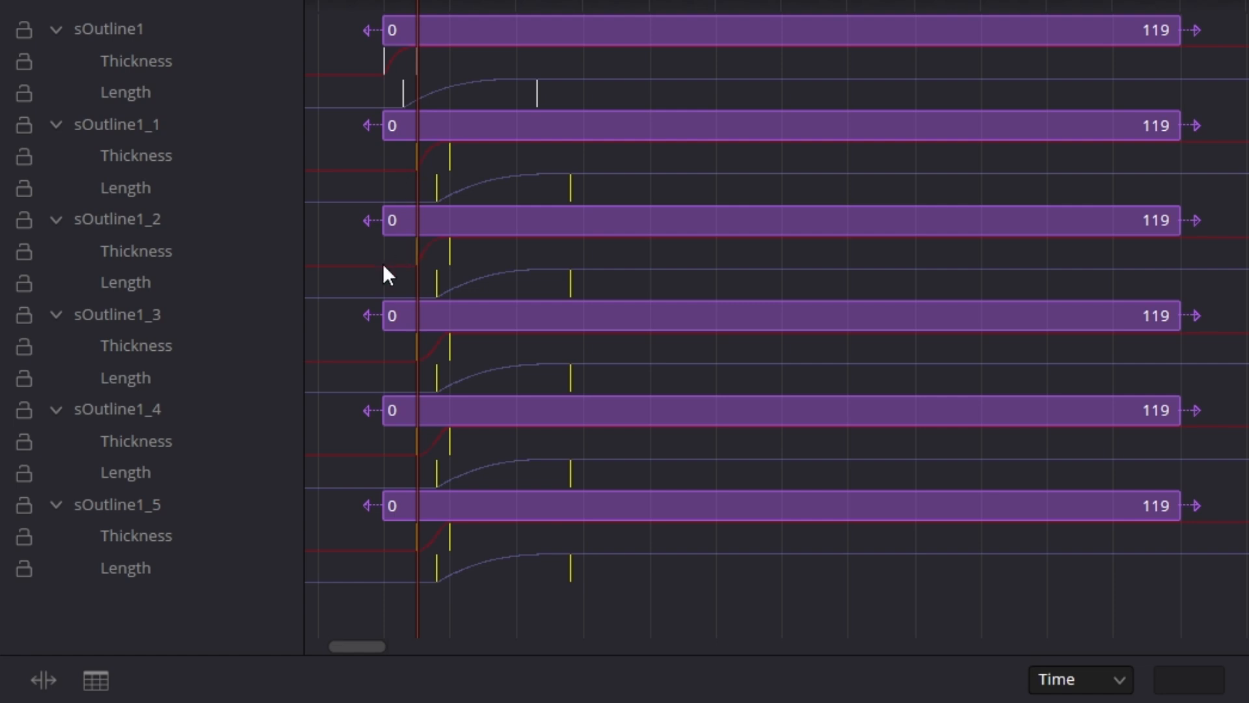
left_click_drag(357, 243, 709, 583)
left_click_drag(562, 283, 602, 284)
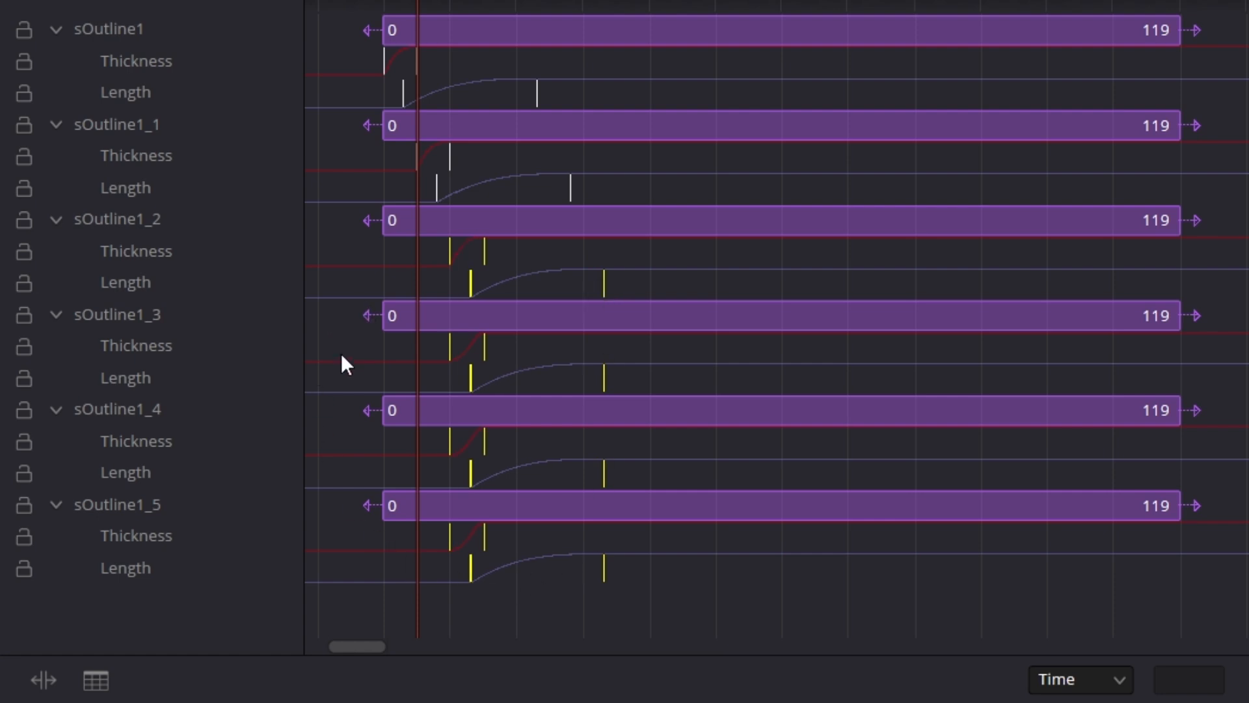
left_click_drag(343, 338, 715, 615)
left_click_drag(595, 368, 638, 373)
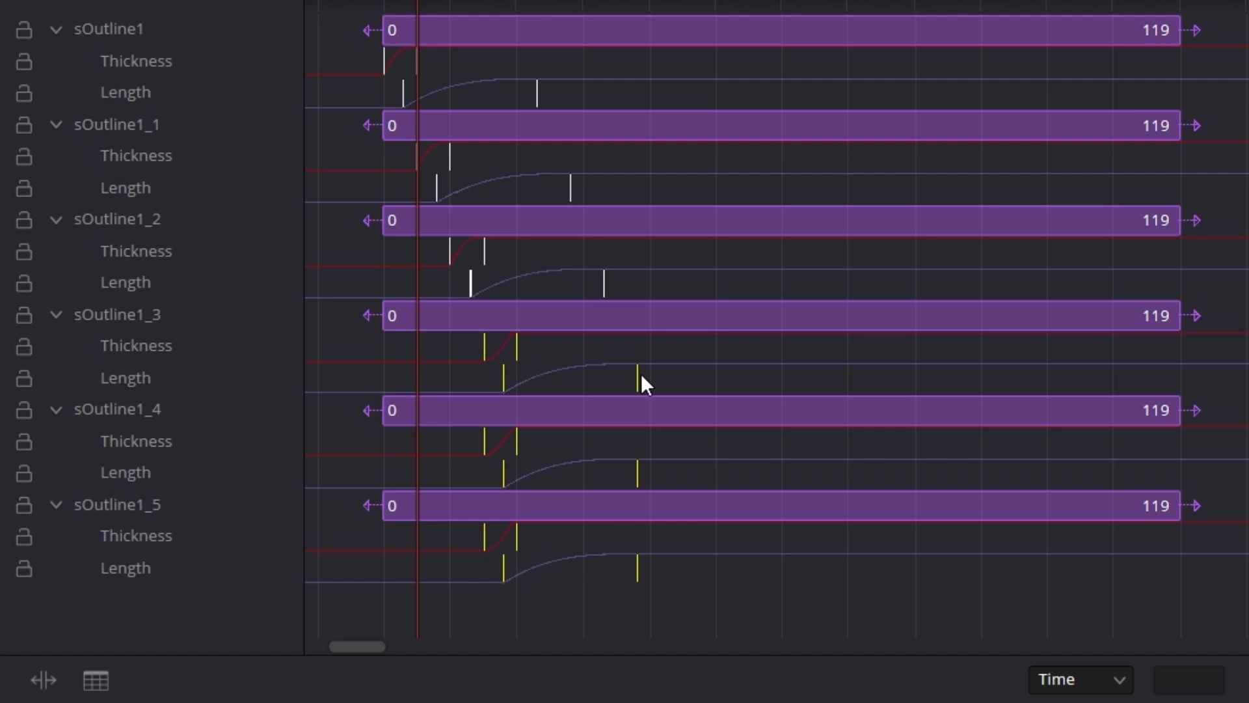
left_click_drag(352, 441, 758, 618)
left_click_drag(632, 478, 675, 477)
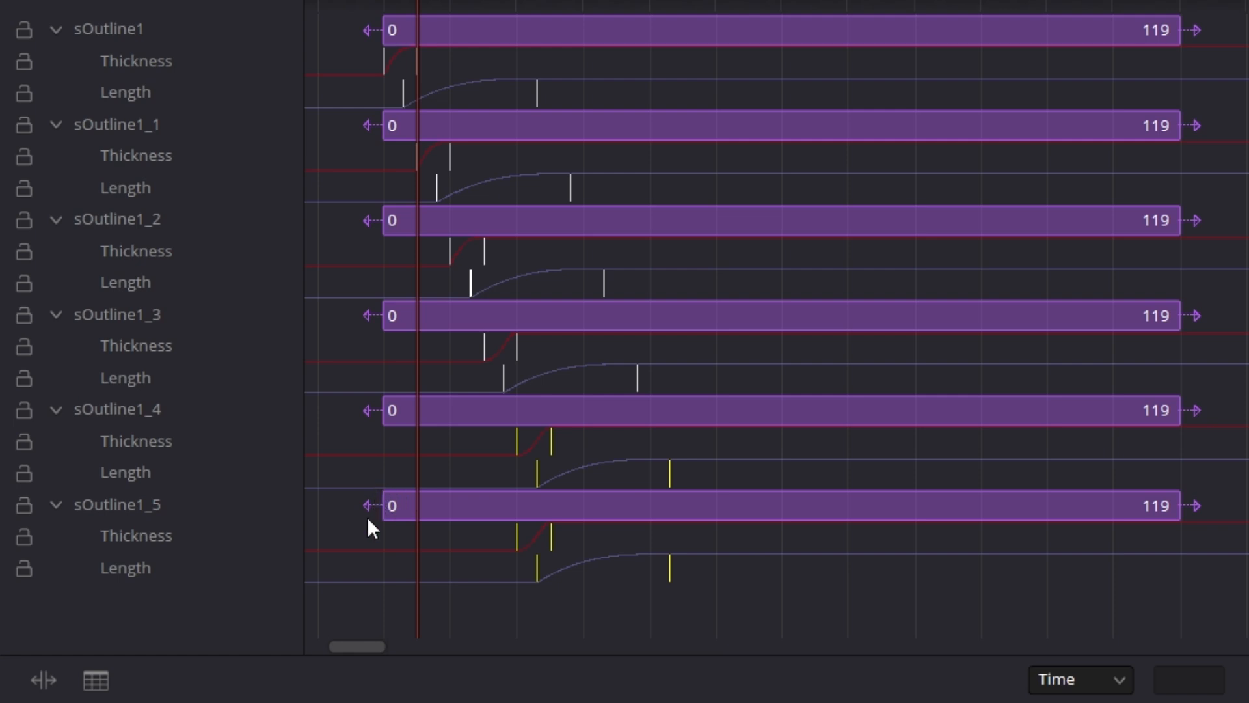
left_click_drag(366, 539, 715, 611)
left_click_drag(661, 570, 707, 567)
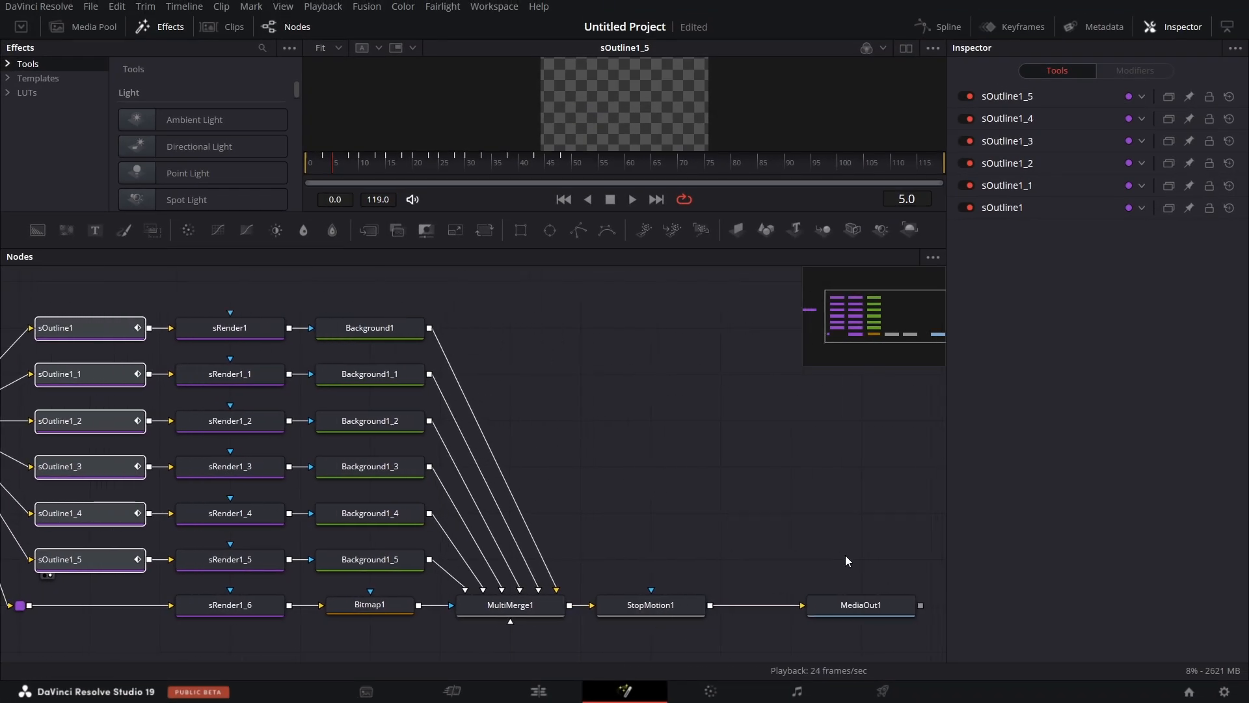
Display MediaOut1 in an enlarged viewer and play the write-on animation from frame 0 to check it.
left_click(838, 600)
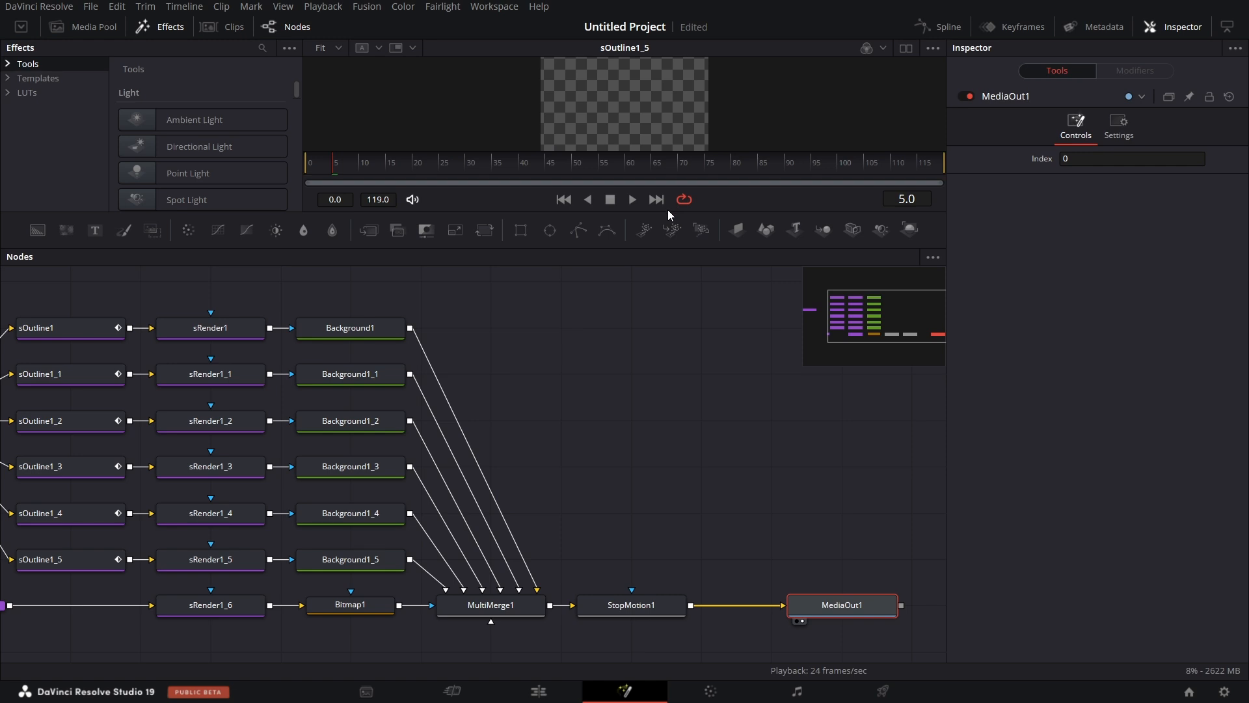
left_click_drag(668, 213, 684, 476)
left_click_drag(331, 429, 290, 434)
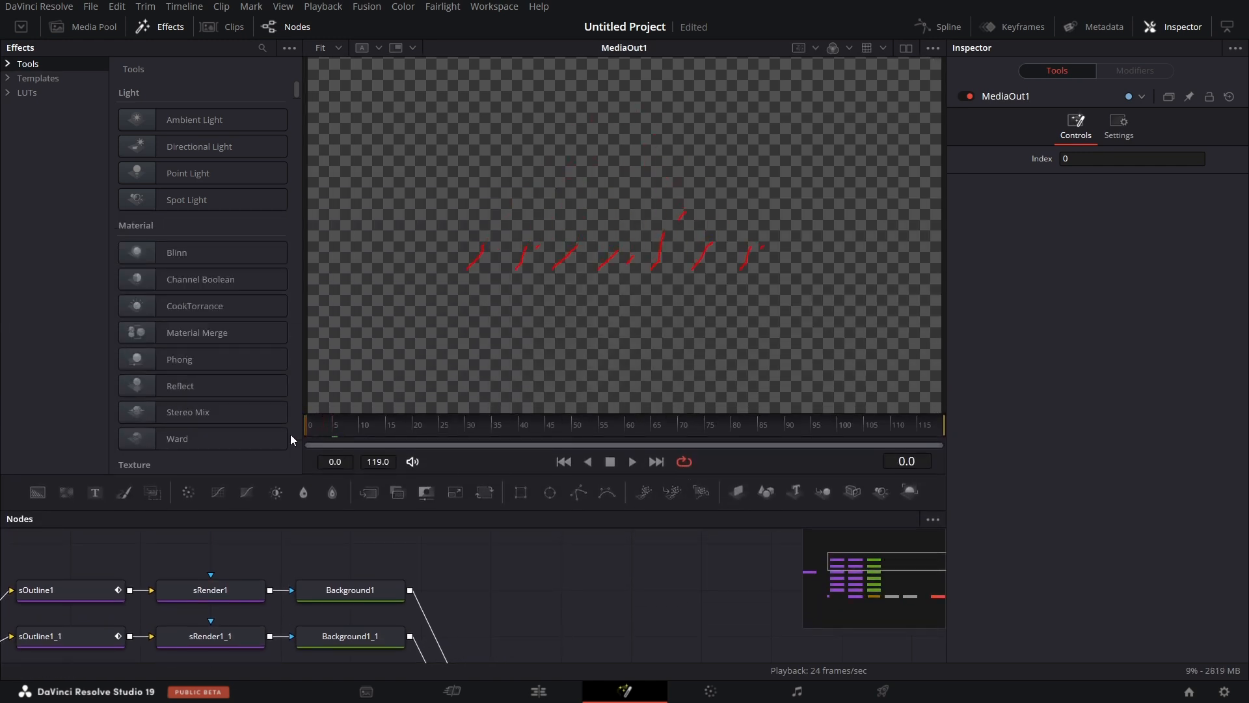
left_click(632, 461)
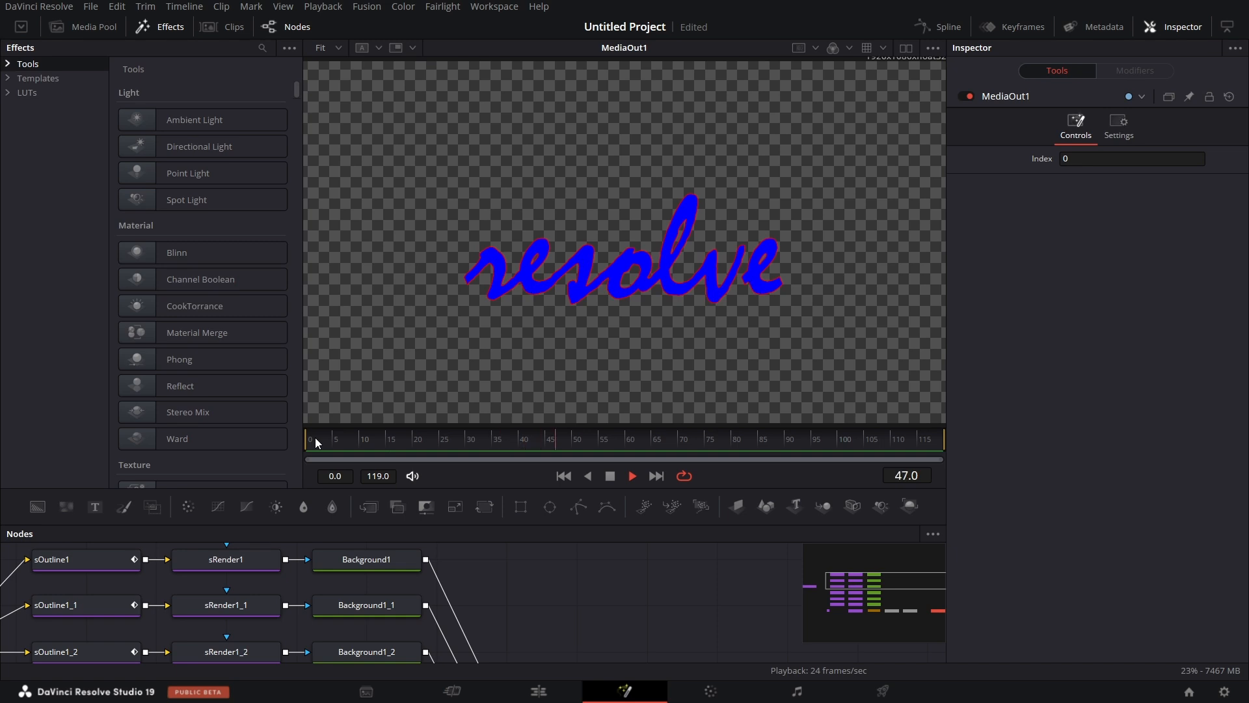
left_click(314, 439)
key("space")
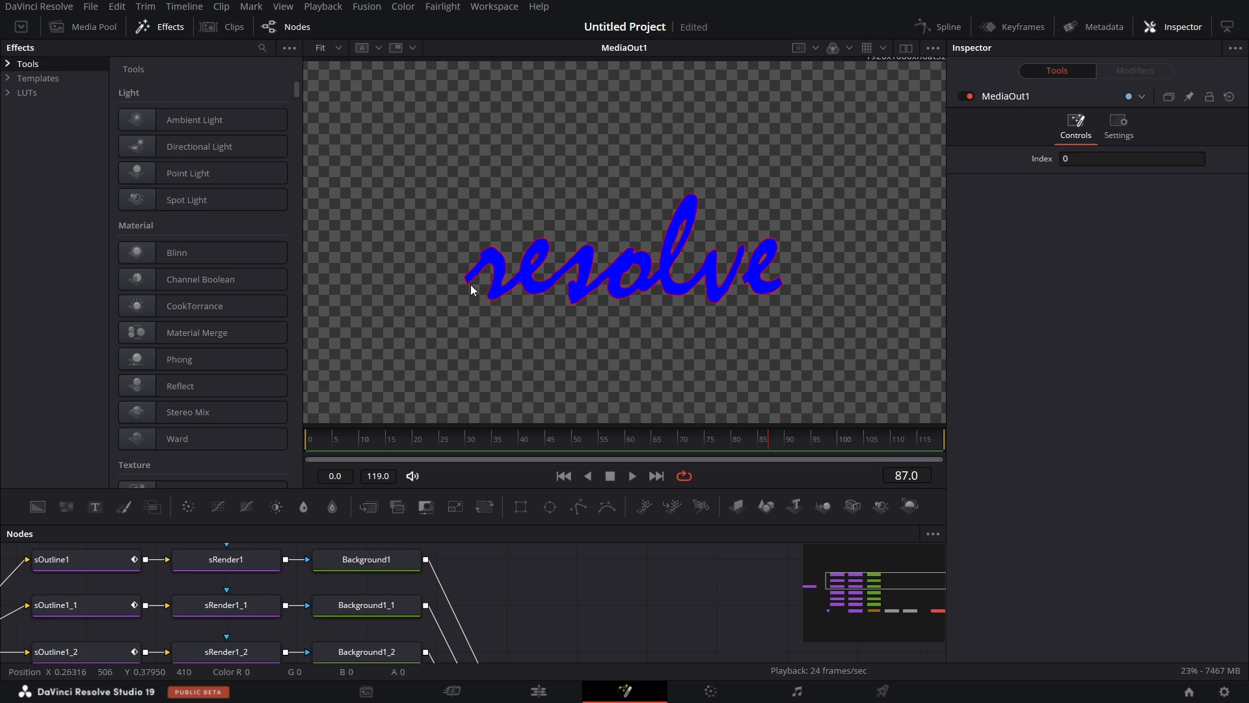
Add a separate Background node directly below MultiMerge1 and set its Alpha to 0.0.
scroll(696, 341, "down", 5)
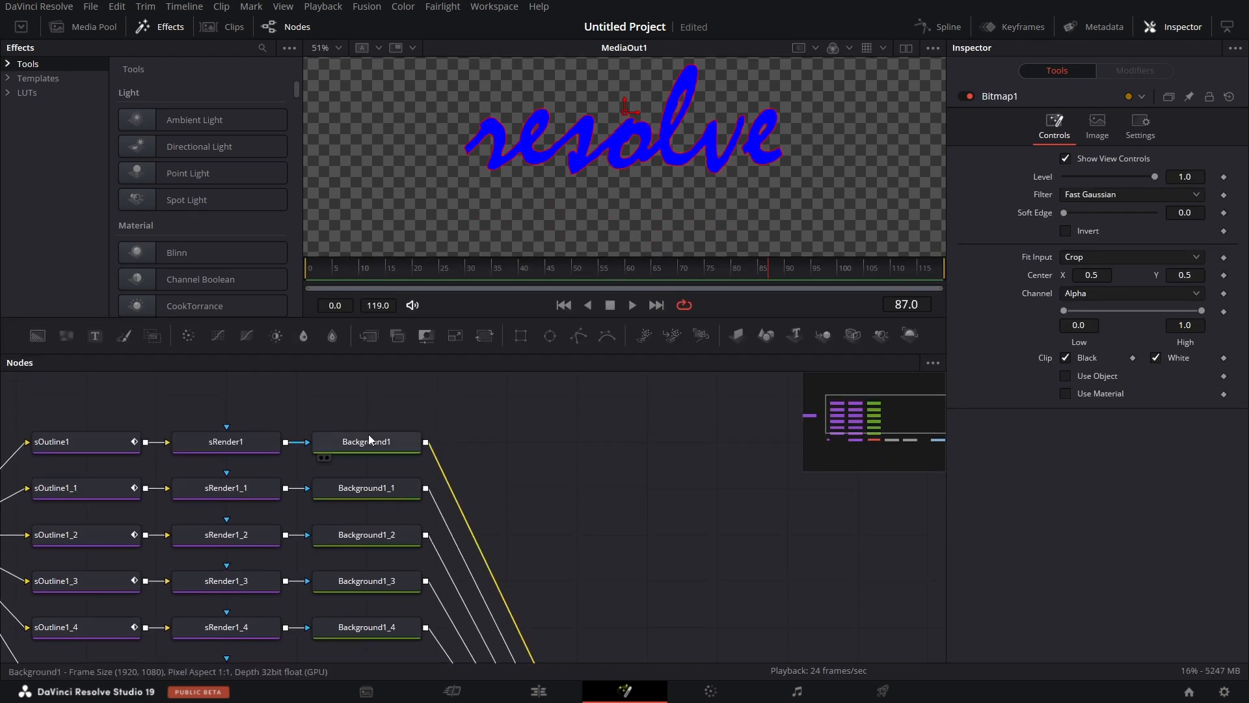
left_click(513, 474)
scroll(513, 473, "down", 2)
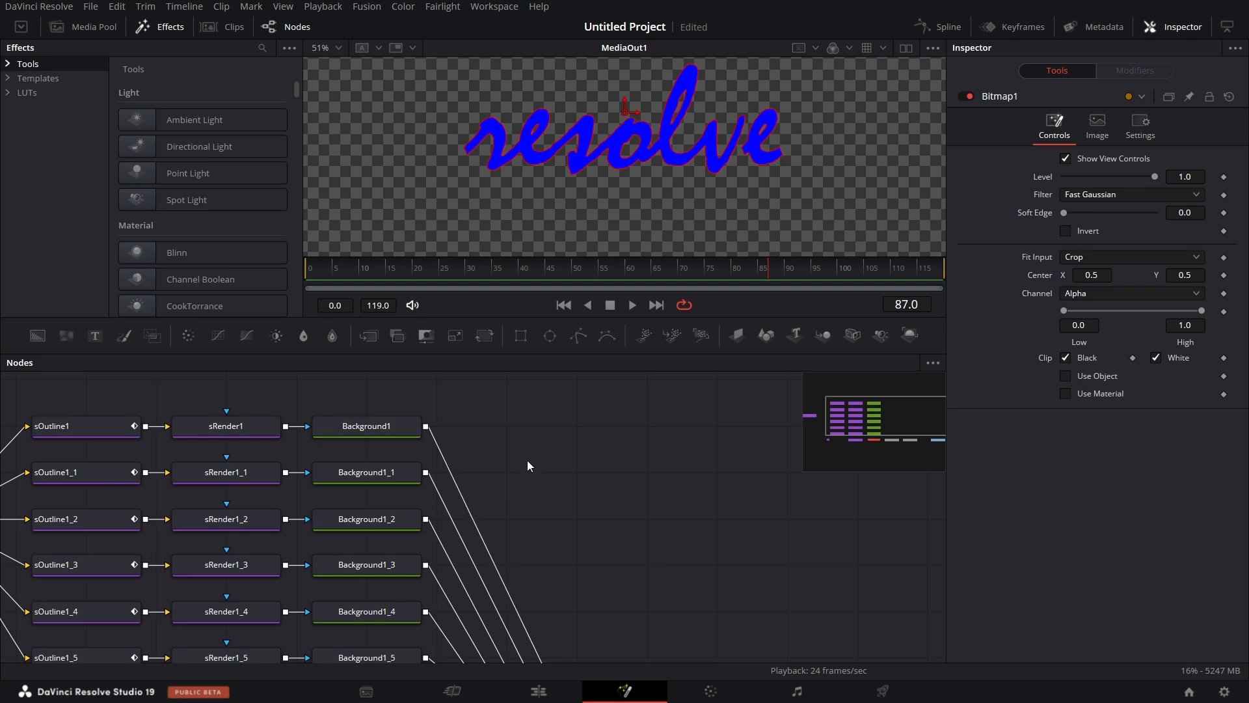
scroll(527, 459, "down", 5)
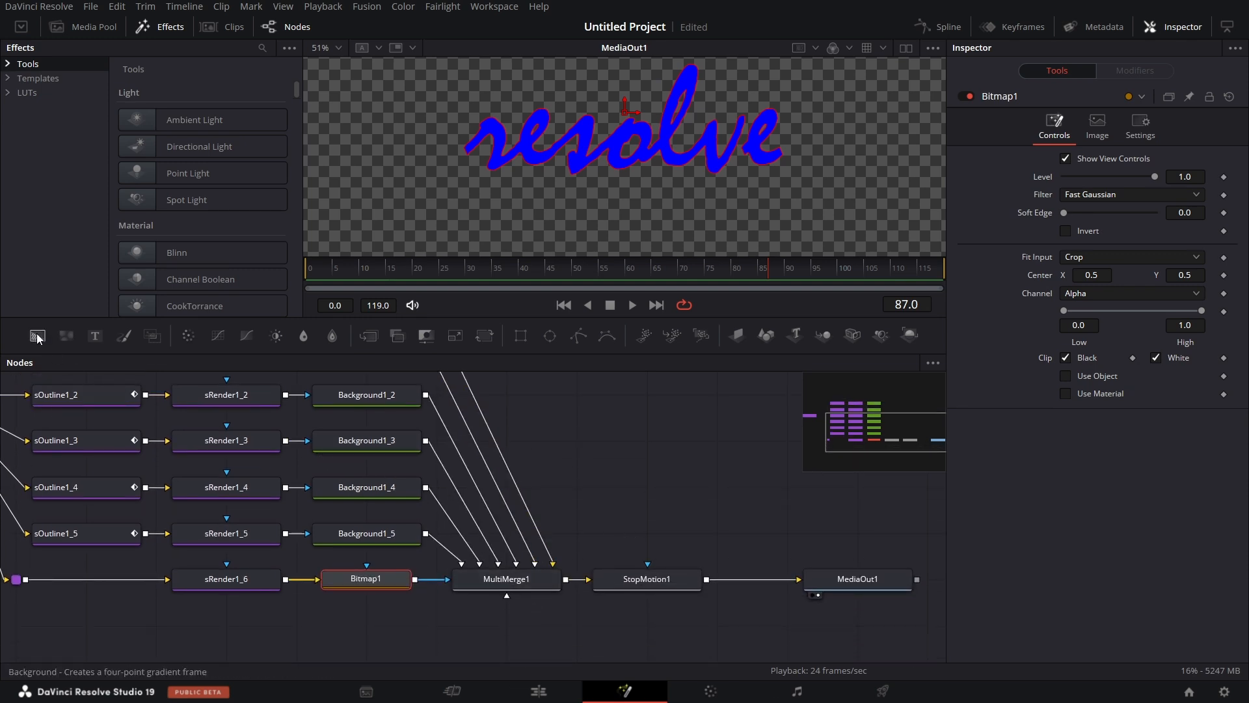
left_click_drag(38, 338, 502, 634)
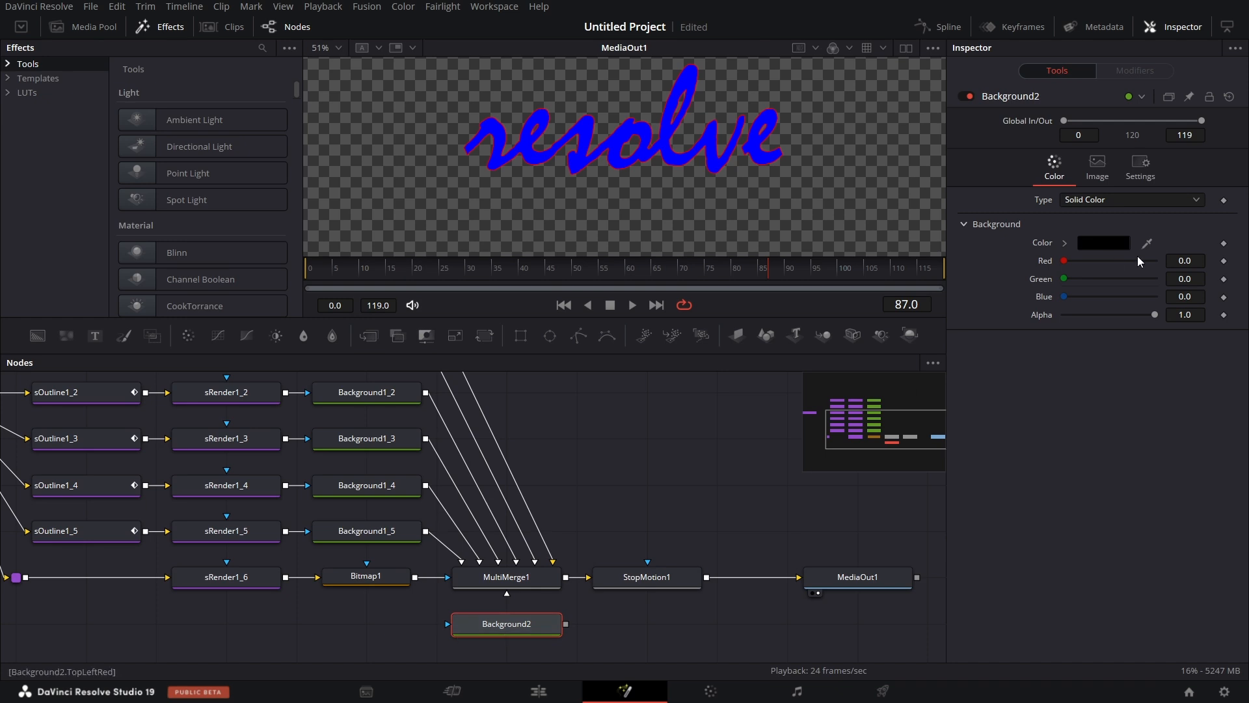
left_click_drag(1155, 314, 1064, 315)
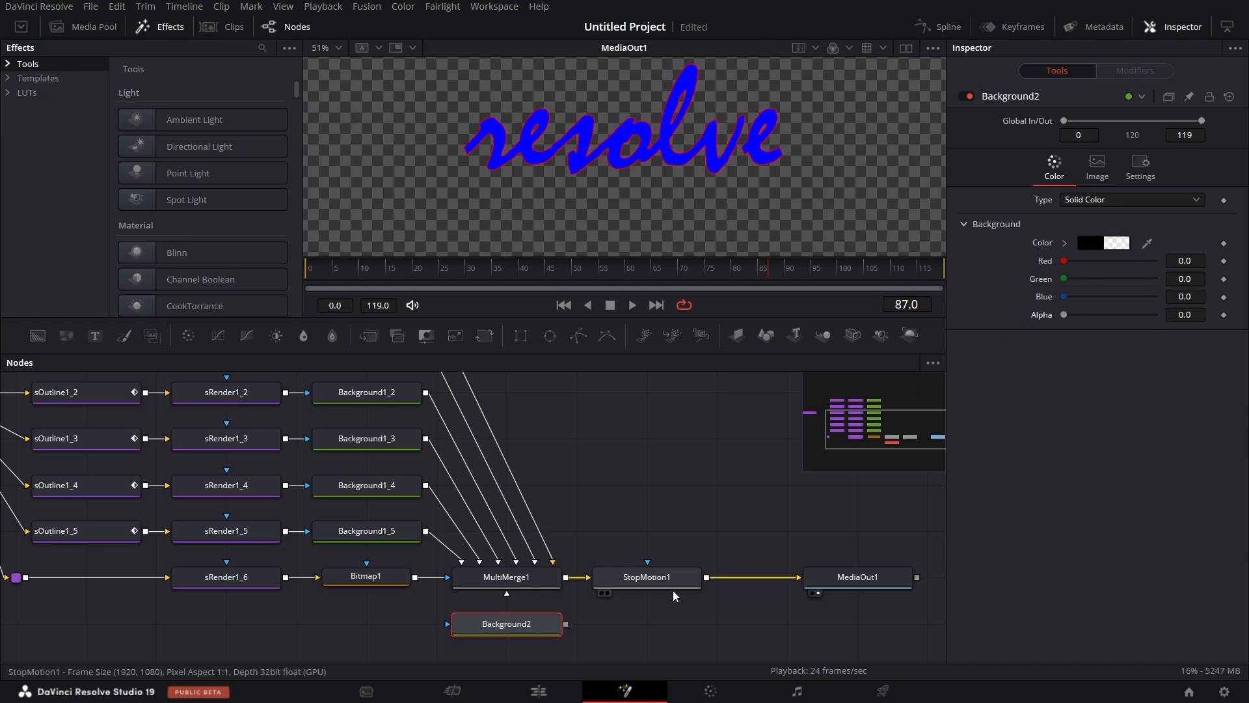
Connect the transparent Background2 as the background of MultiMerge1 and reconnect Background1 to MultiMerge1 as a layer.
left_click_drag(567, 626, 554, 563)
scroll(598, 546, "up", 5)
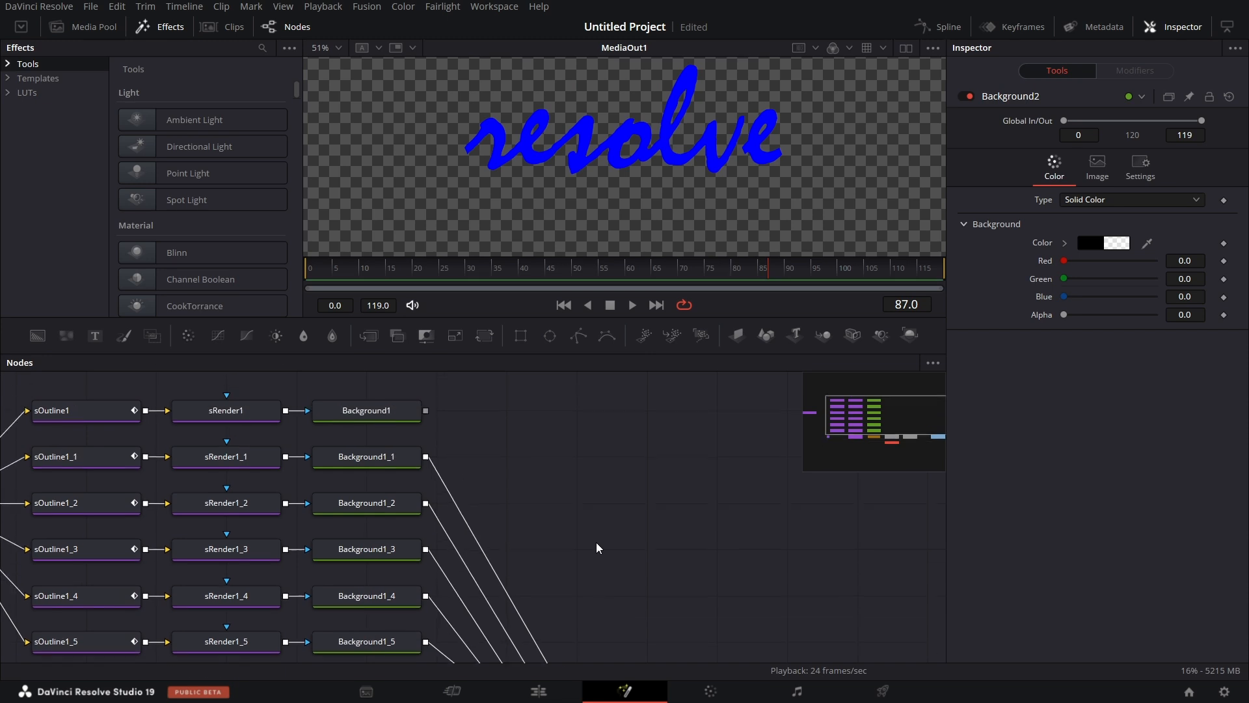
left_click_drag(424, 457, 539, 599)
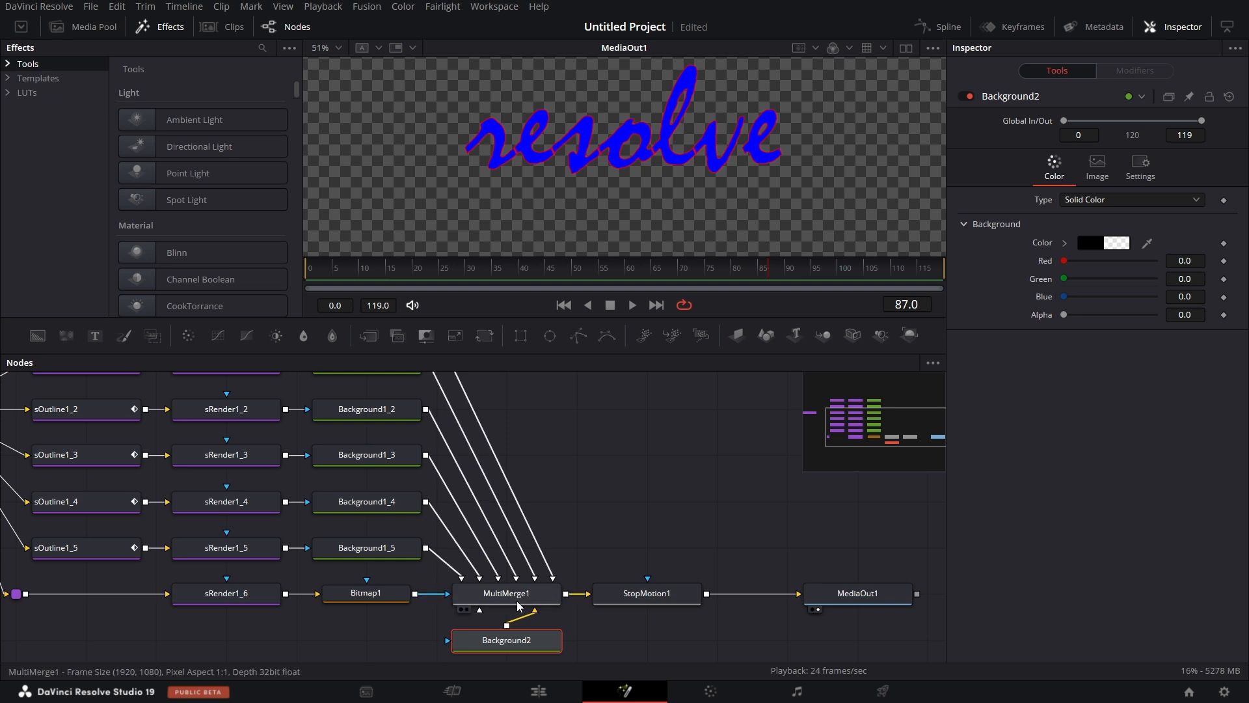
Move the Background1 layer to the end of MultiMerge1's layer order, beneath the Background1_1 layer.
left_click(515, 601)
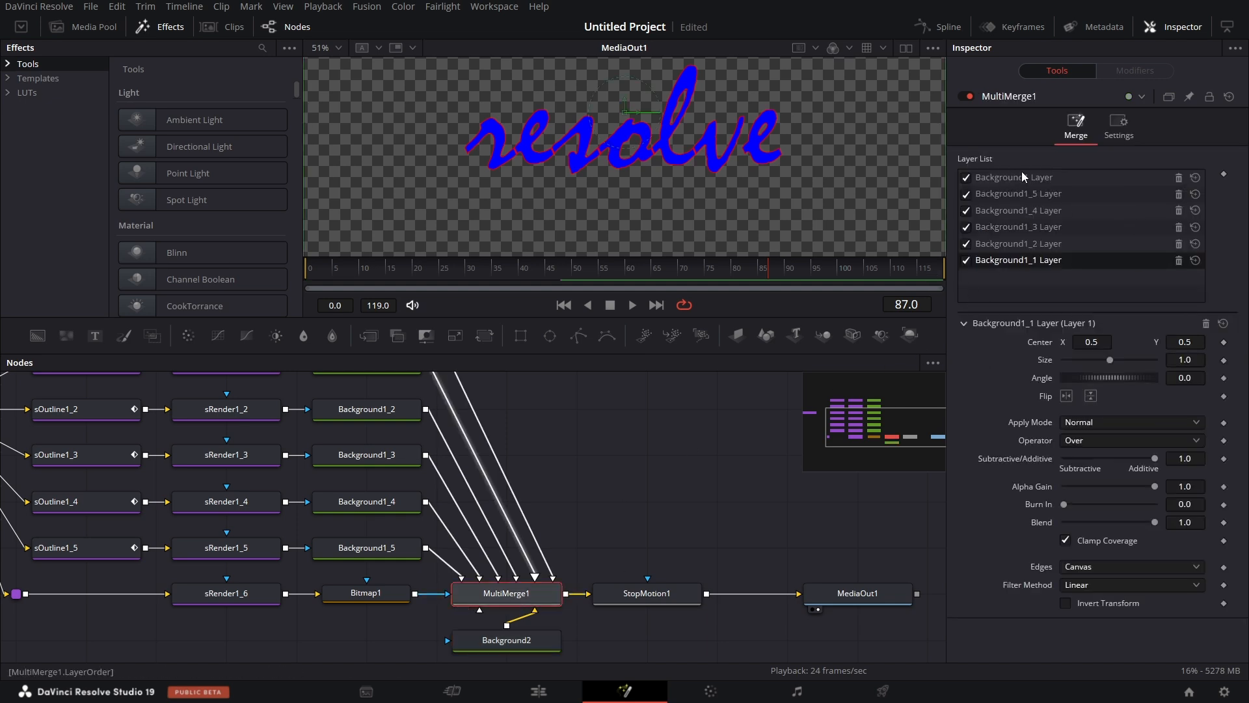
left_click_drag(1013, 177, 1015, 275)
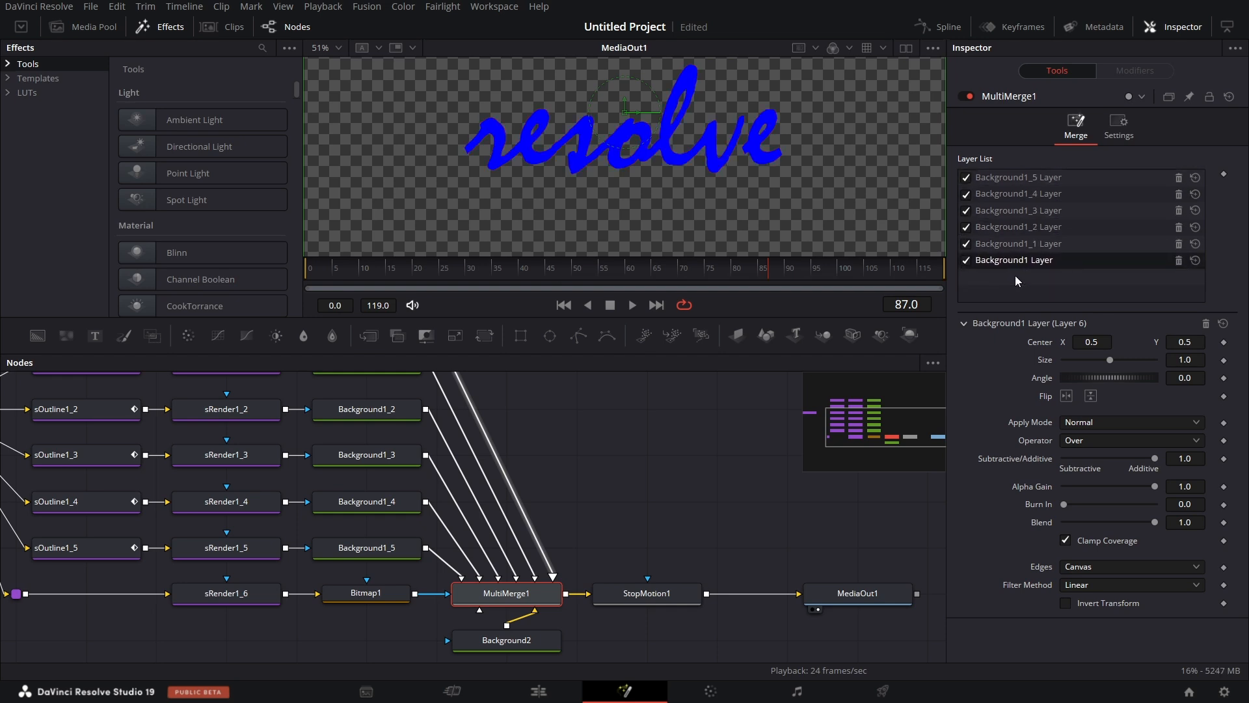
scroll(690, 510, "up", 3)
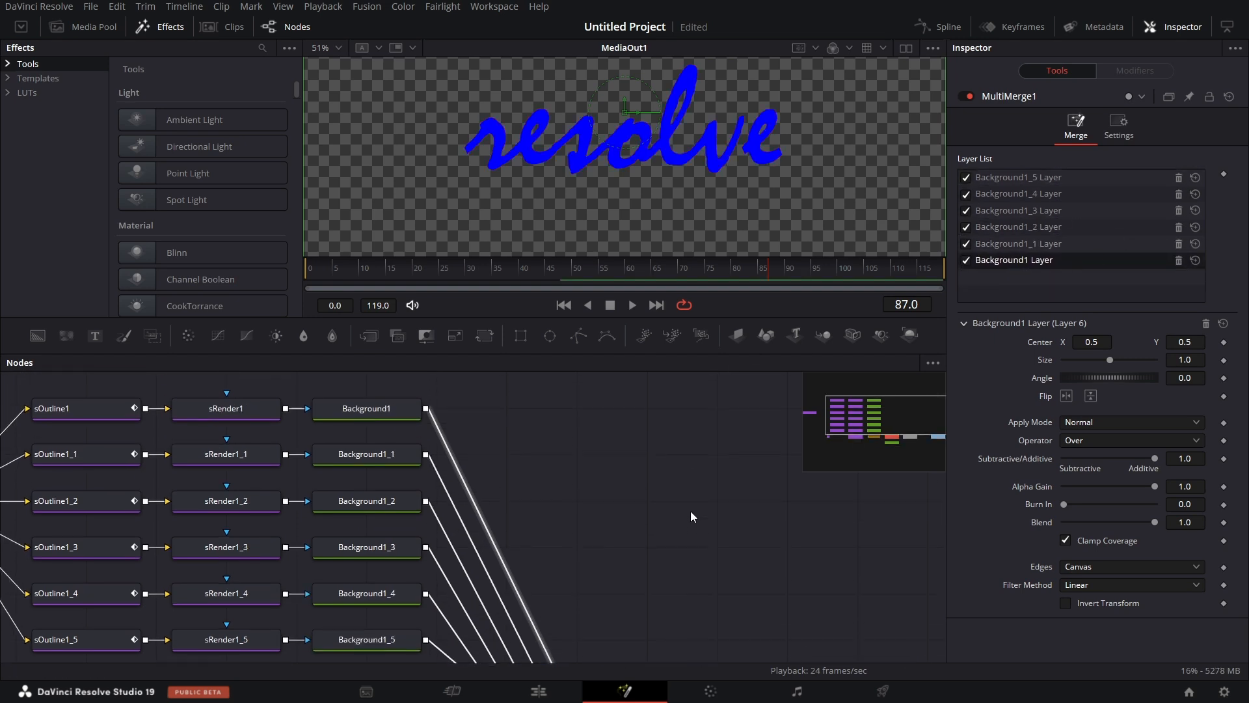
scroll(618, 575, "down", 3)
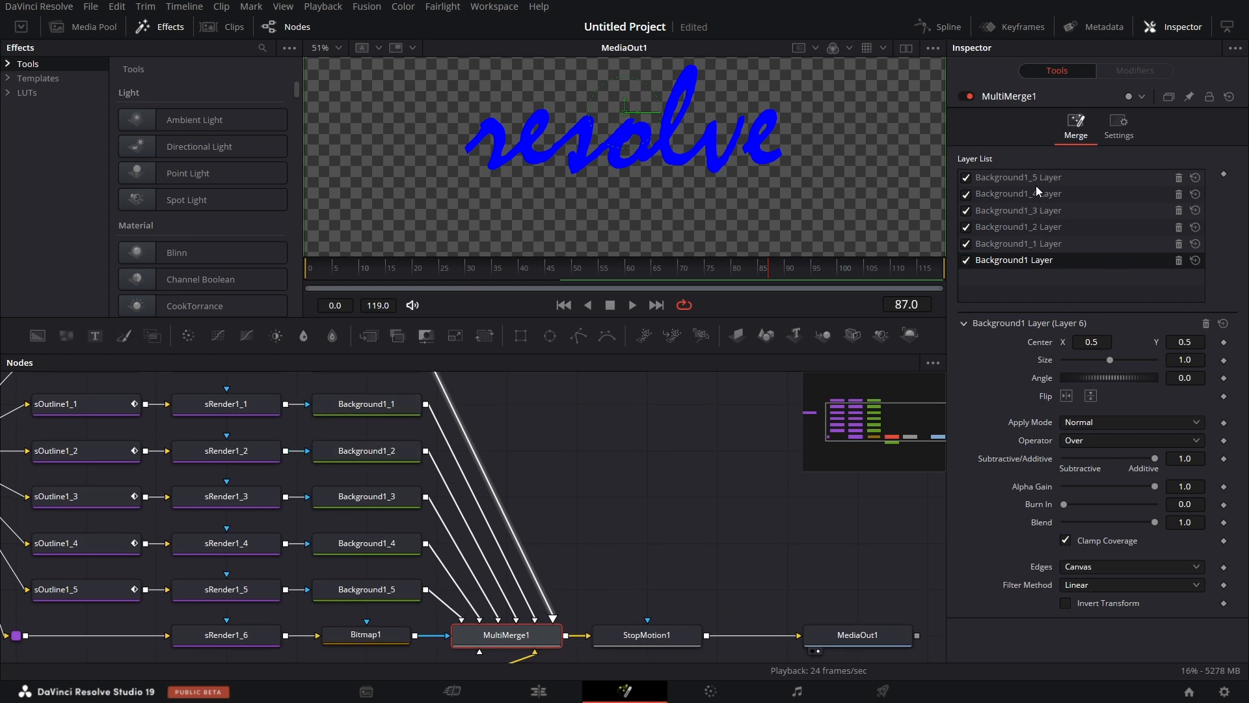
scroll(632, 575, "down", 3)
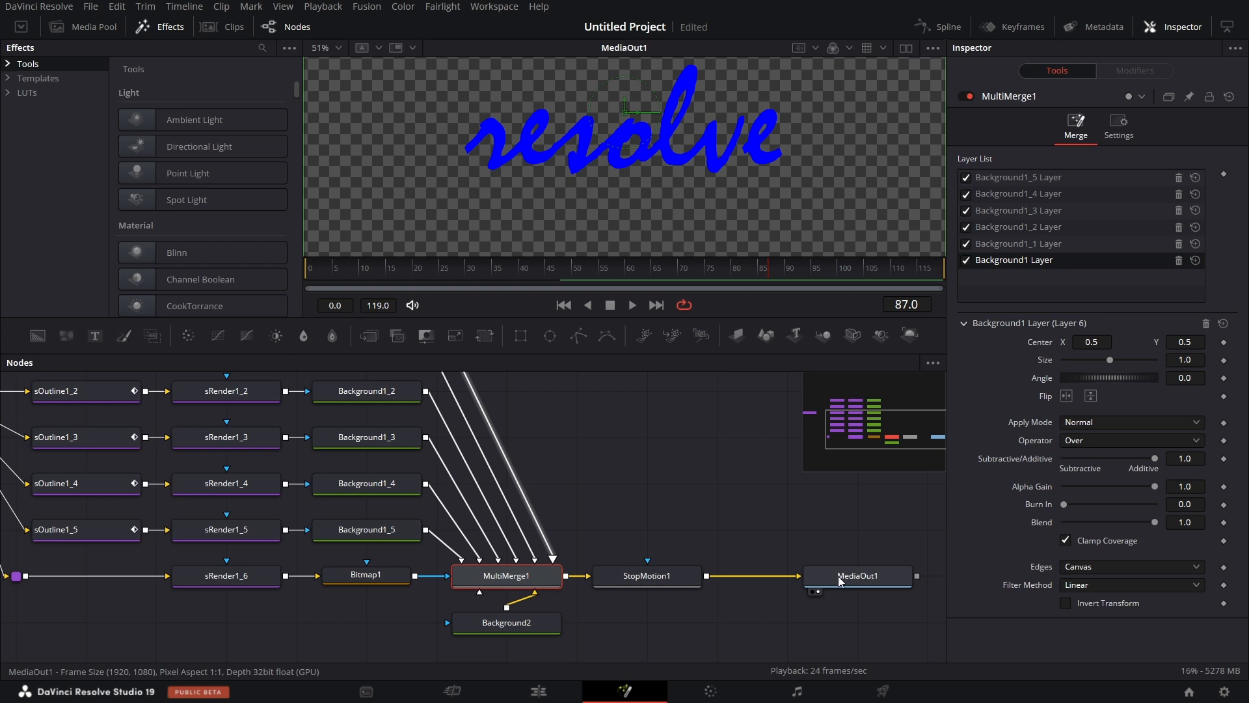